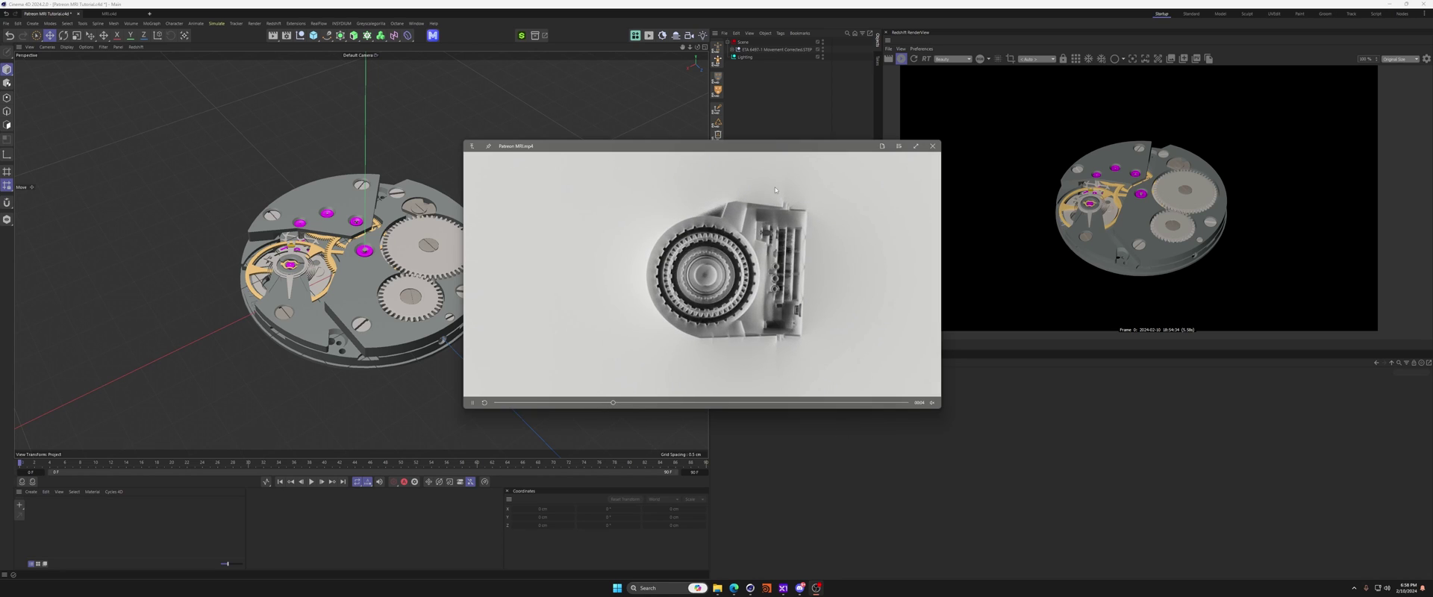
Review the reference MRI animation in the video player, and close the player window.
{"action": "left_click_drag", "start_coordinate": [749, 144], "coordinate": [743, 142]}
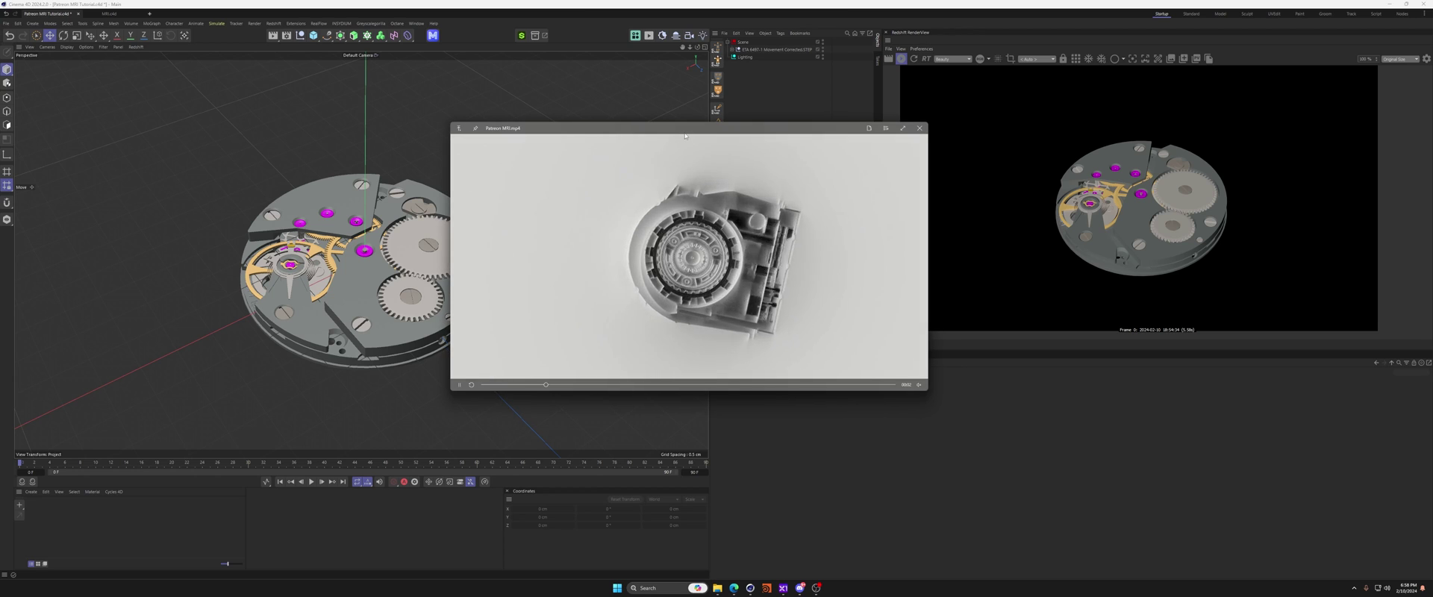
{"action": "left_click_drag", "start_coordinate": [684, 135], "coordinate": [690, 138]}
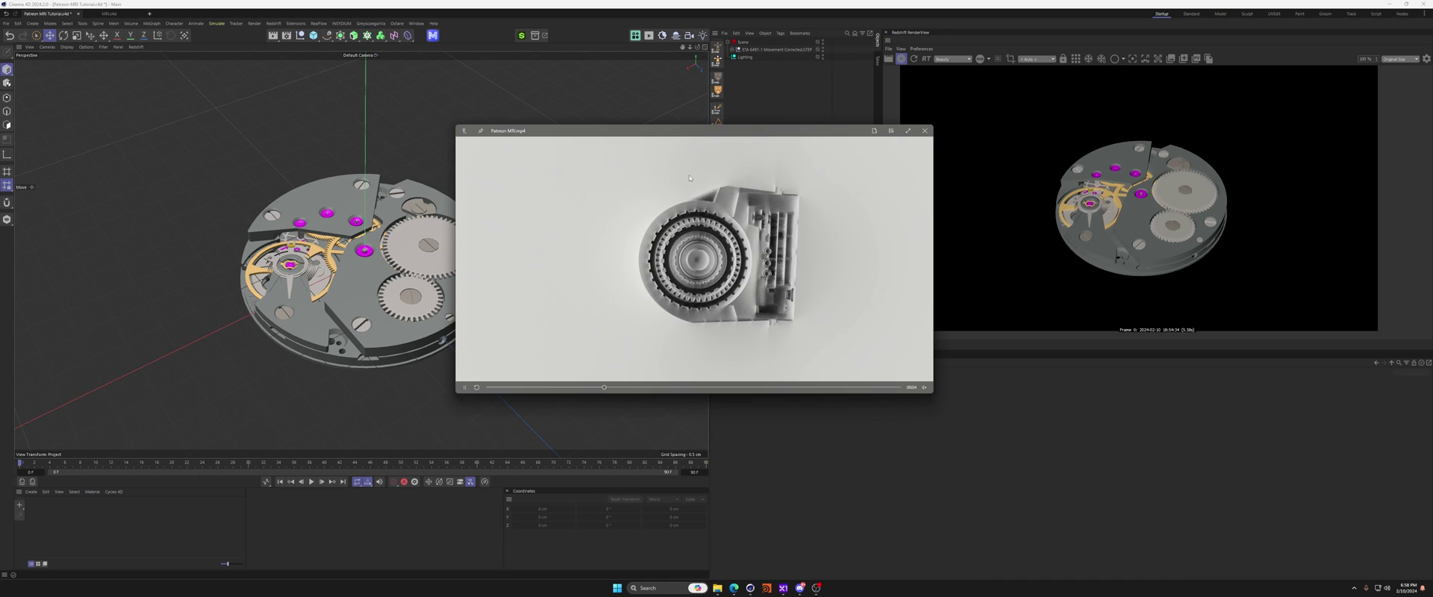
{"action": "left_click_drag", "start_coordinate": [702, 178], "coordinate": [706, 182]}
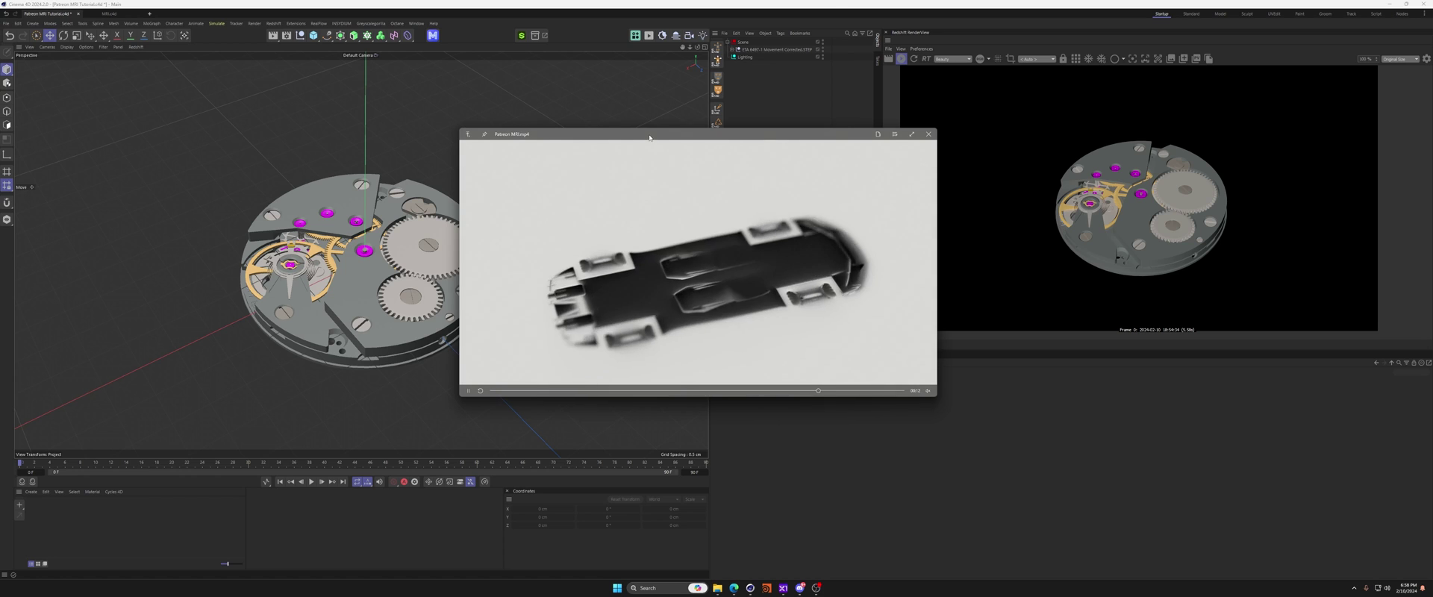
{"action": "mouse_move", "coordinate": [552, 137]}
{"action": "left_mouse_down"}
{"action": "mouse_move", "coordinate": [569, 139]}
{"action": "mouse_move", "coordinate": [545, 137]}
{"action": "left_mouse_up"}
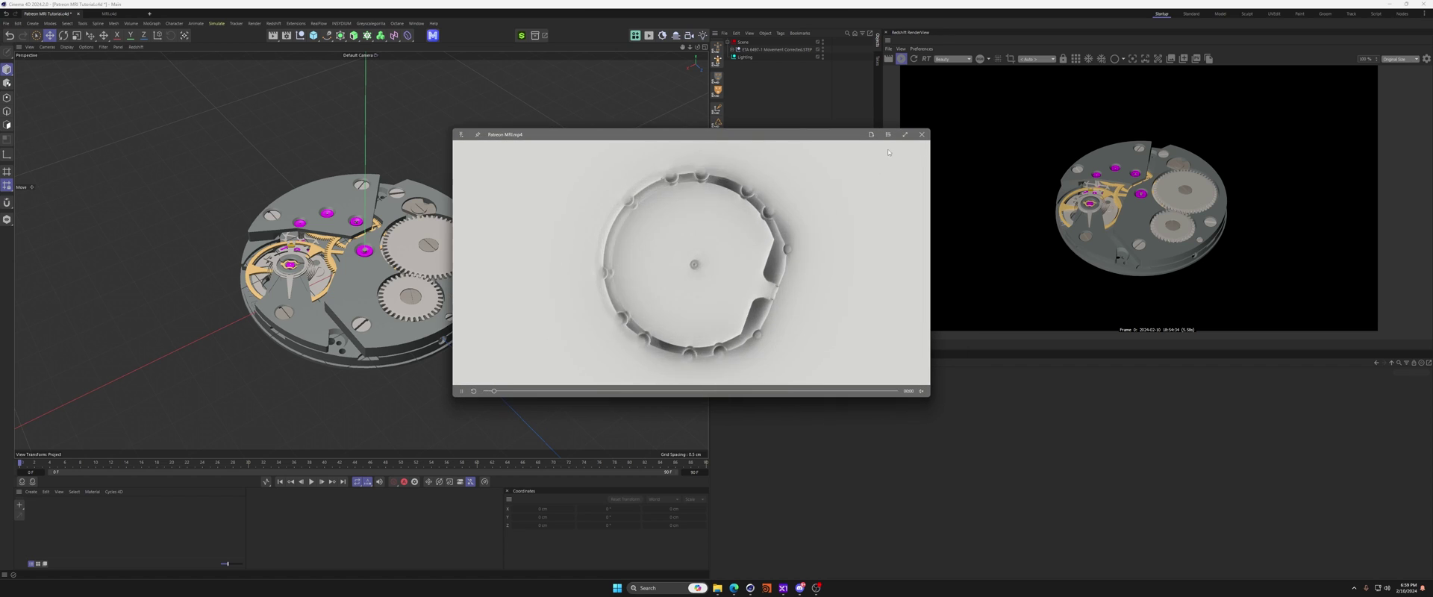
{"action": "left_click", "coordinate": [922, 135]}
Inspect the watch movement model from several angles, including a close look at the balance wheel and hairspring.
{"action": "middle_click_drag", "start_coordinate": [373, 247], "coordinate": [361, 255], "text": "alt"}
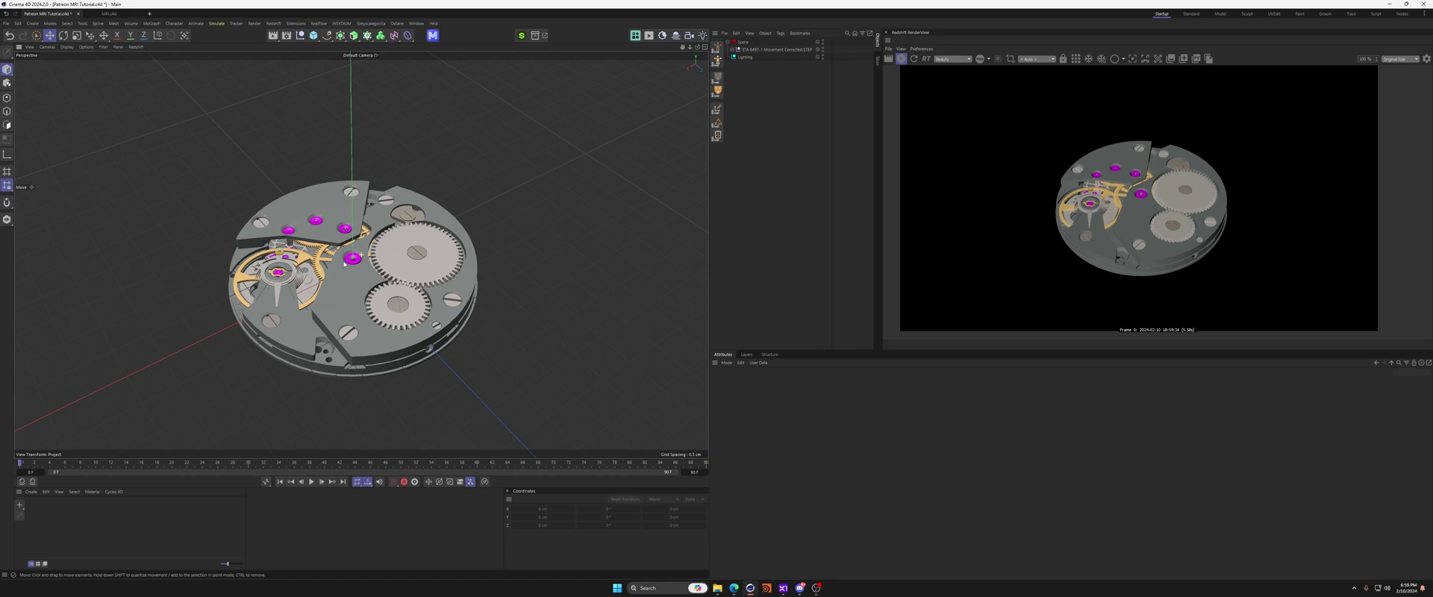
{"action": "left_click_drag", "start_coordinate": [354, 274], "coordinate": [375, 268], "text": "alt"}
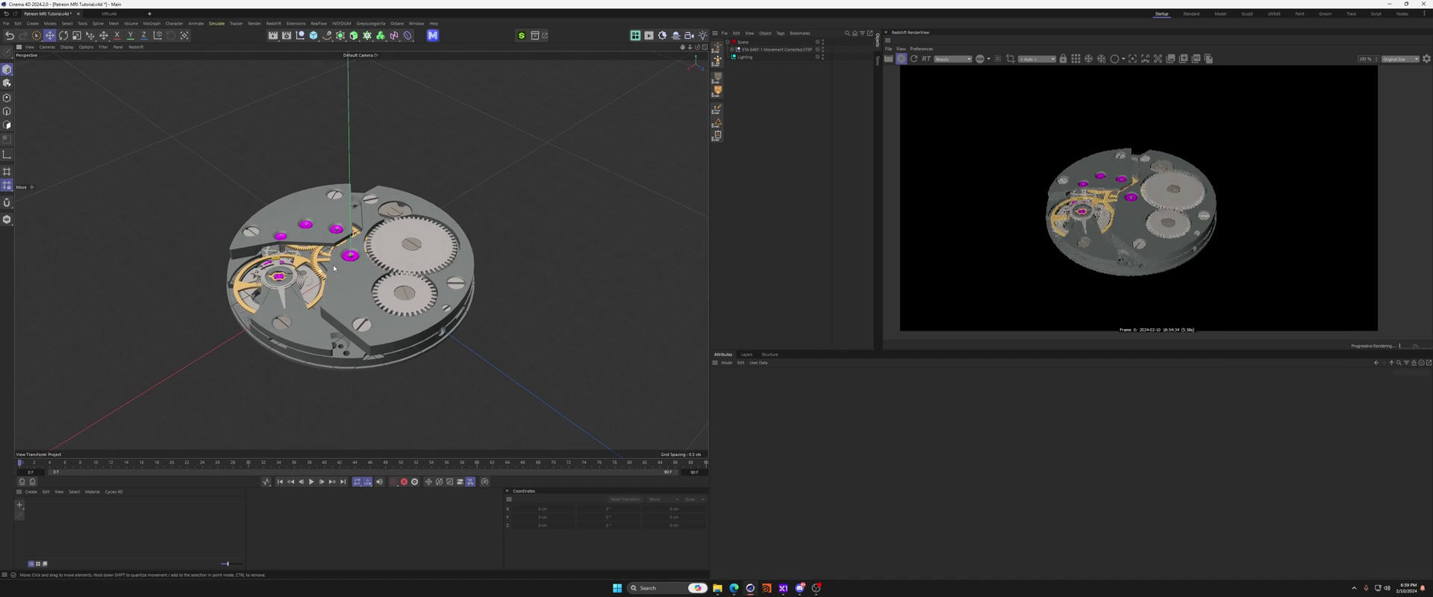
{"action": "scroll", "coordinate": [375, 268], "scroll_direction": "up", "scroll_amount": 3}
{"action": "middle_click_drag", "start_coordinate": [375, 268], "coordinate": [409, 259], "text": "alt"}
{"action": "left_click_drag", "start_coordinate": [407, 258], "coordinate": [437, 250], "text": "alt"}
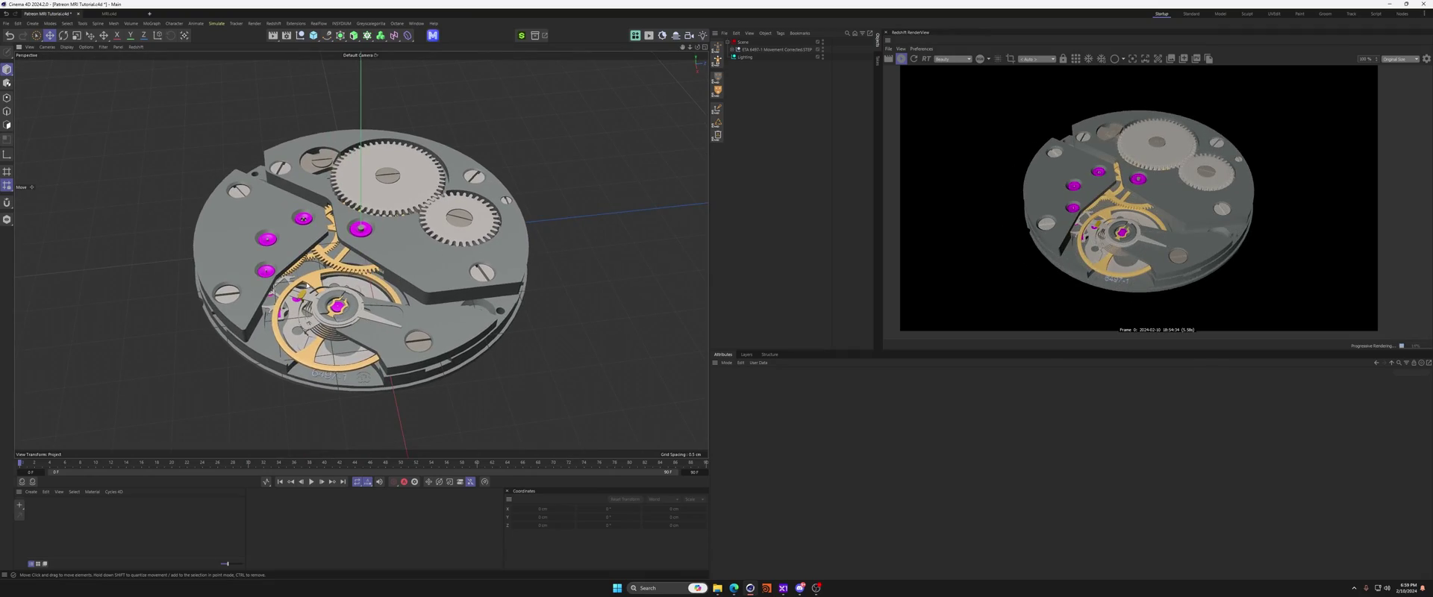
{"action": "scroll", "coordinate": [306, 285], "scroll_direction": "up", "scroll_amount": 10}
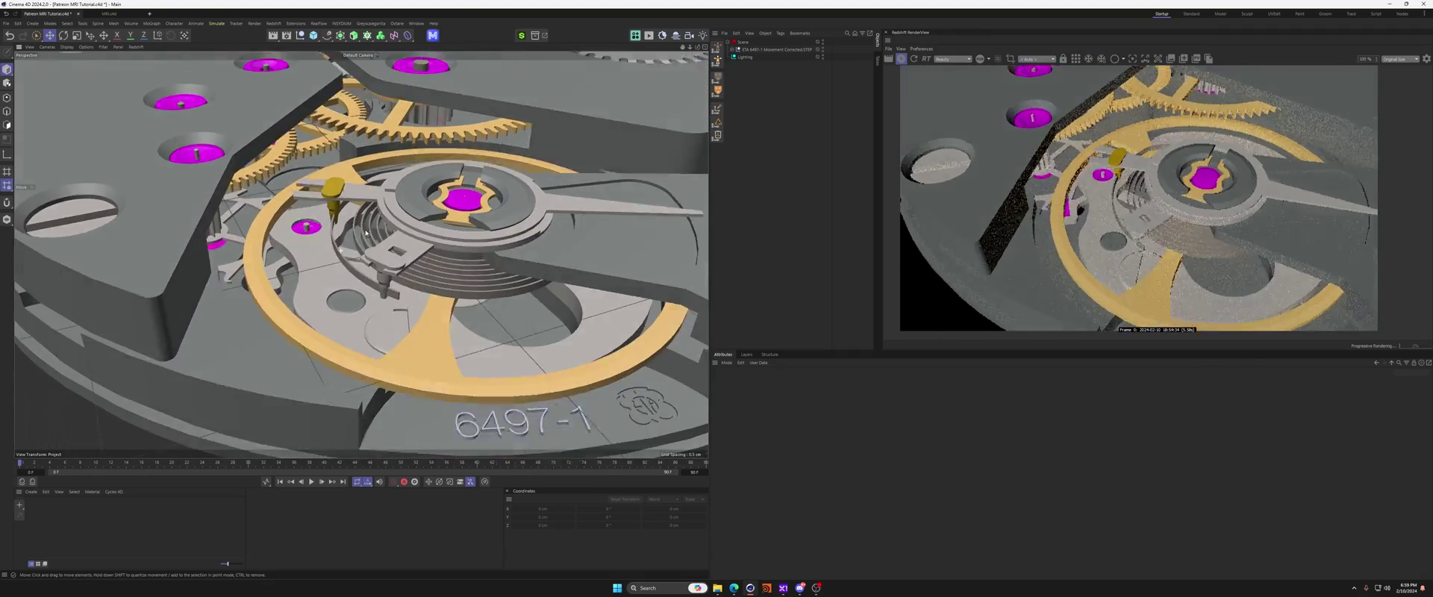
{"action": "left_click_drag", "start_coordinate": [366, 233], "coordinate": [403, 203], "text": "alt"}
{"action": "middle_click_drag", "start_coordinate": [403, 203], "coordinate": [342, 232], "text": "alt"}
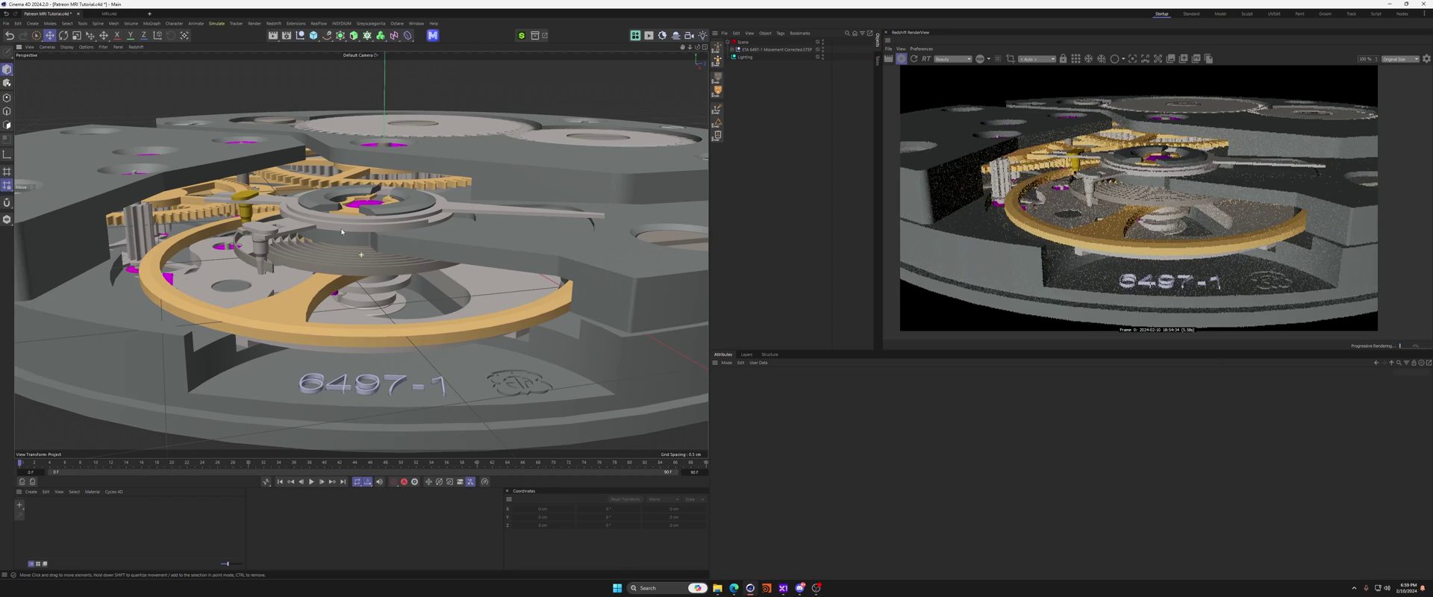
{"action": "scroll", "coordinate": [342, 231], "scroll_direction": "down", "scroll_amount": 8}
{"action": "left_click_drag", "start_coordinate": [344, 221], "coordinate": [370, 245], "text": "alt"}
{"action": "middle_click_drag", "start_coordinate": [370, 245], "coordinate": [361, 272], "text": "alt"}
{"action": "scroll", "coordinate": [361, 272], "scroll_direction": "down", "scroll_amount": 4}
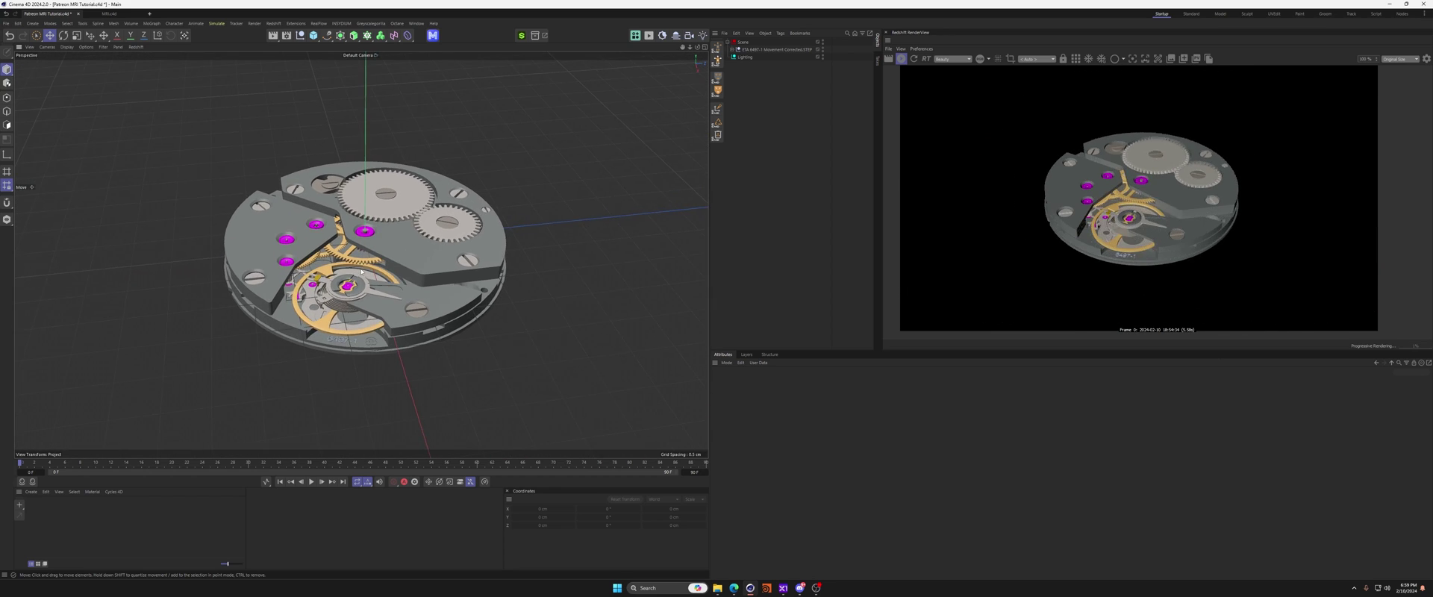
{"action": "left_click_drag", "start_coordinate": [361, 272], "coordinate": [342, 264], "text": "alt"}
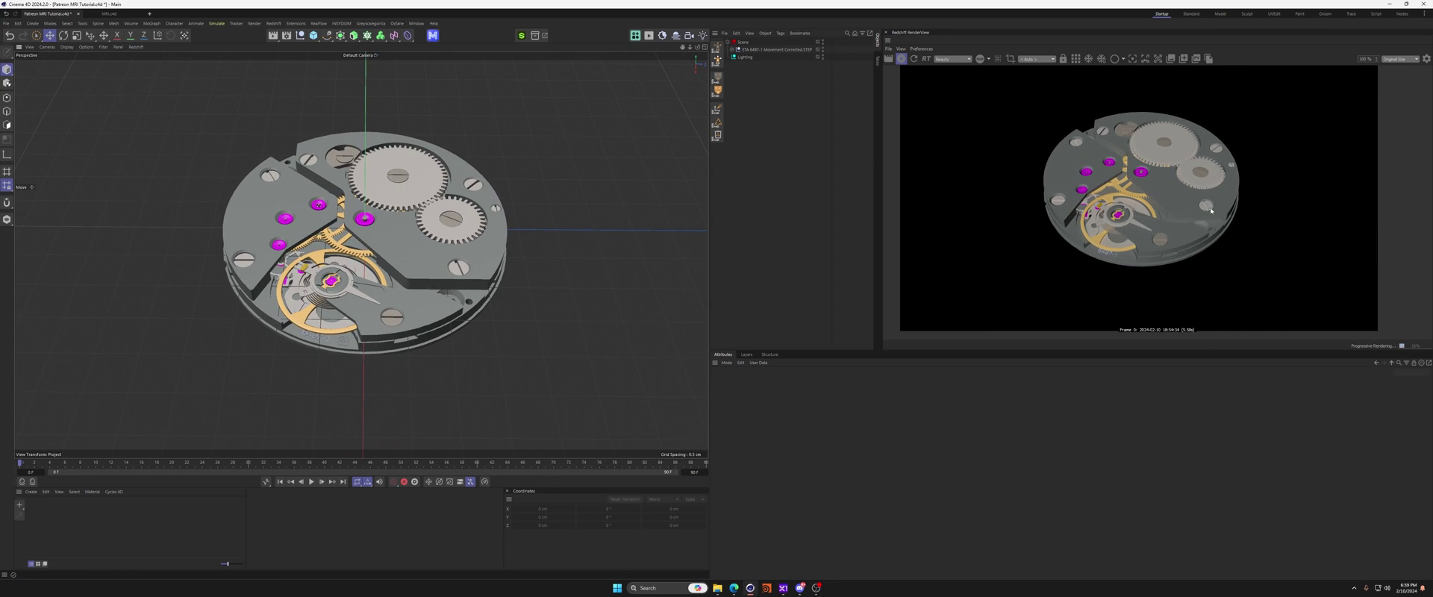
{"action": "middle_click_drag", "start_coordinate": [368, 229], "coordinate": [363, 224], "text": "alt"}
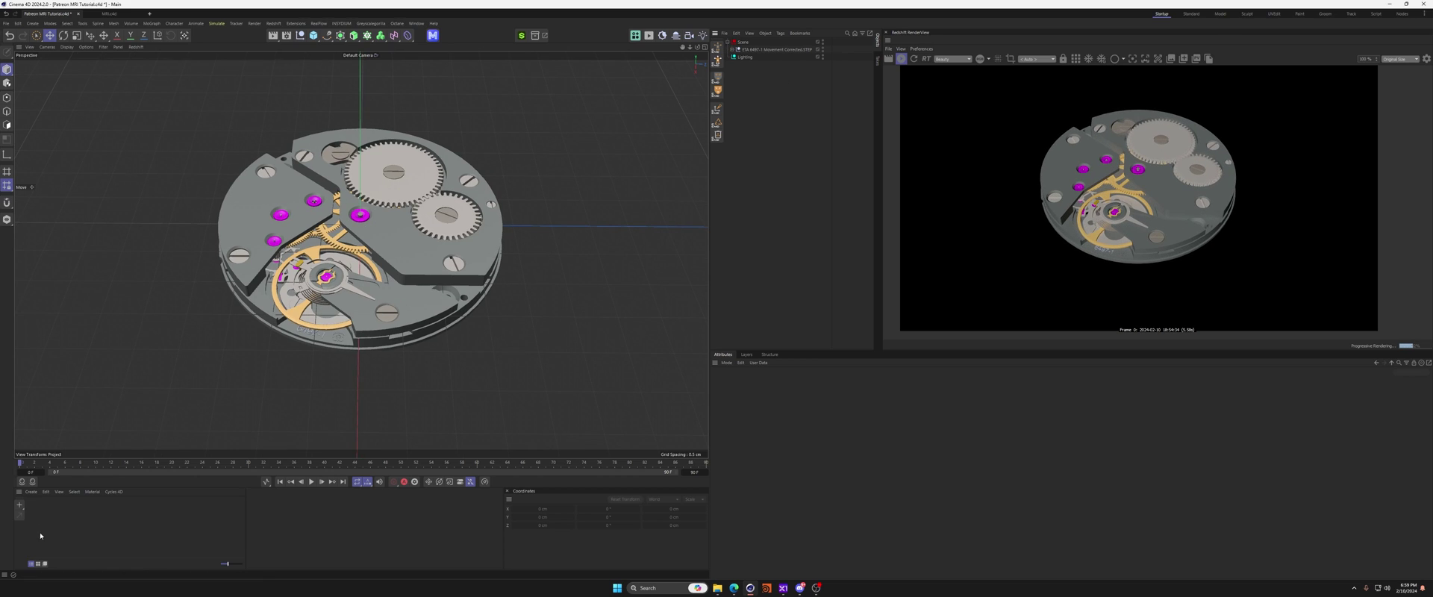
Create a Redshift Standard material named Black and assign it to the Scene null holding the watch movement.
{"action": "left_click", "coordinate": [35, 485]}
{"action": "mouse_move", "coordinate": [46, 490]}
{"action": "left_click", "coordinate": [74, 475]}
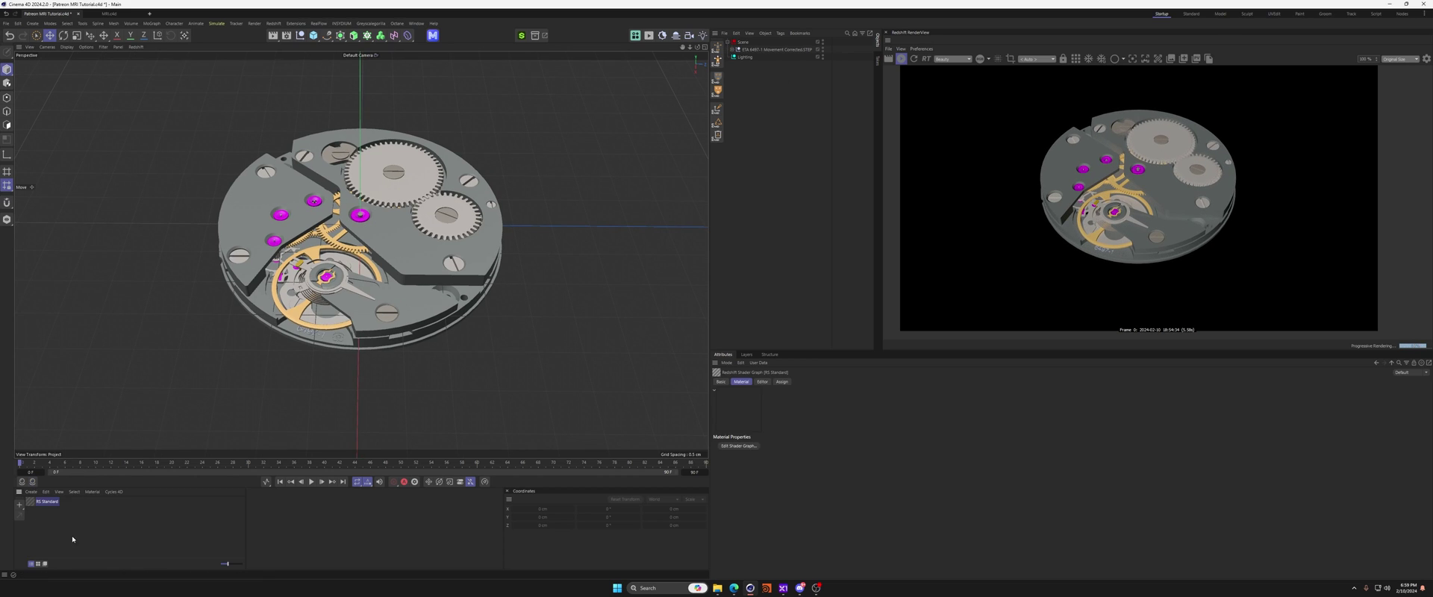
{"action": "left_click", "coordinate": [73, 540]}
{"action": "left_click", "coordinate": [42, 504]}
{"action": "double_click", "coordinate": [50, 501]}
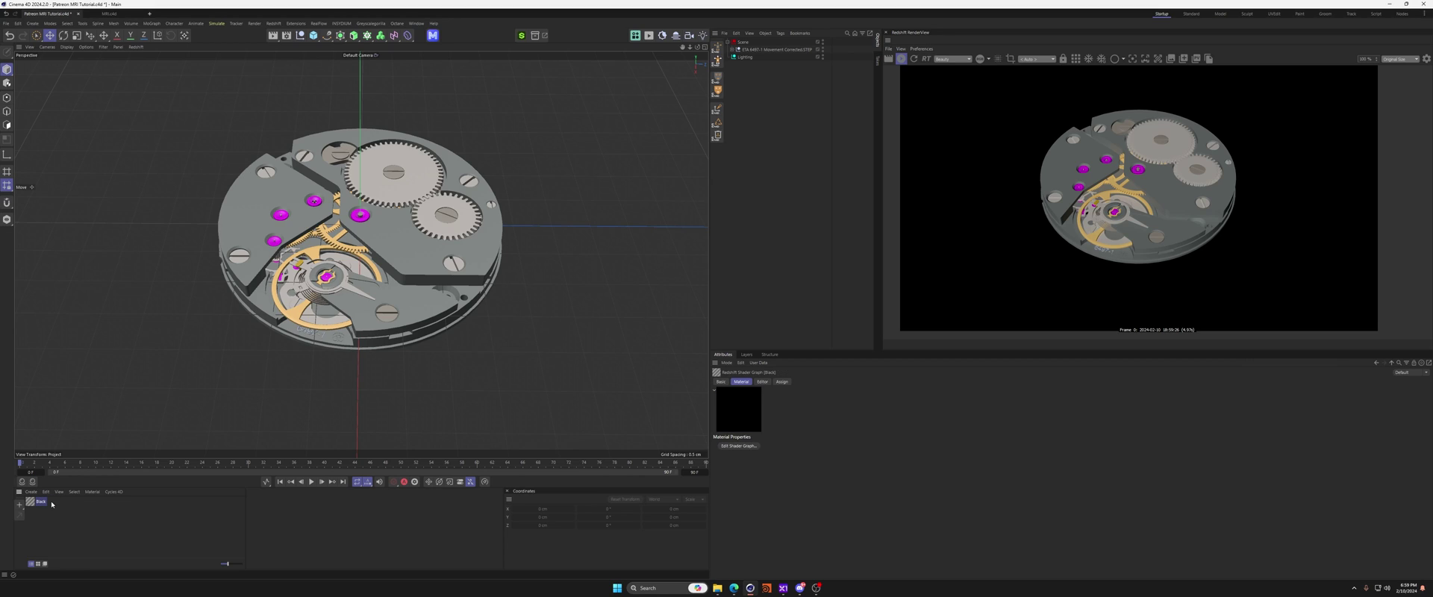
{"action": "left_click", "coordinate": [88, 524]}
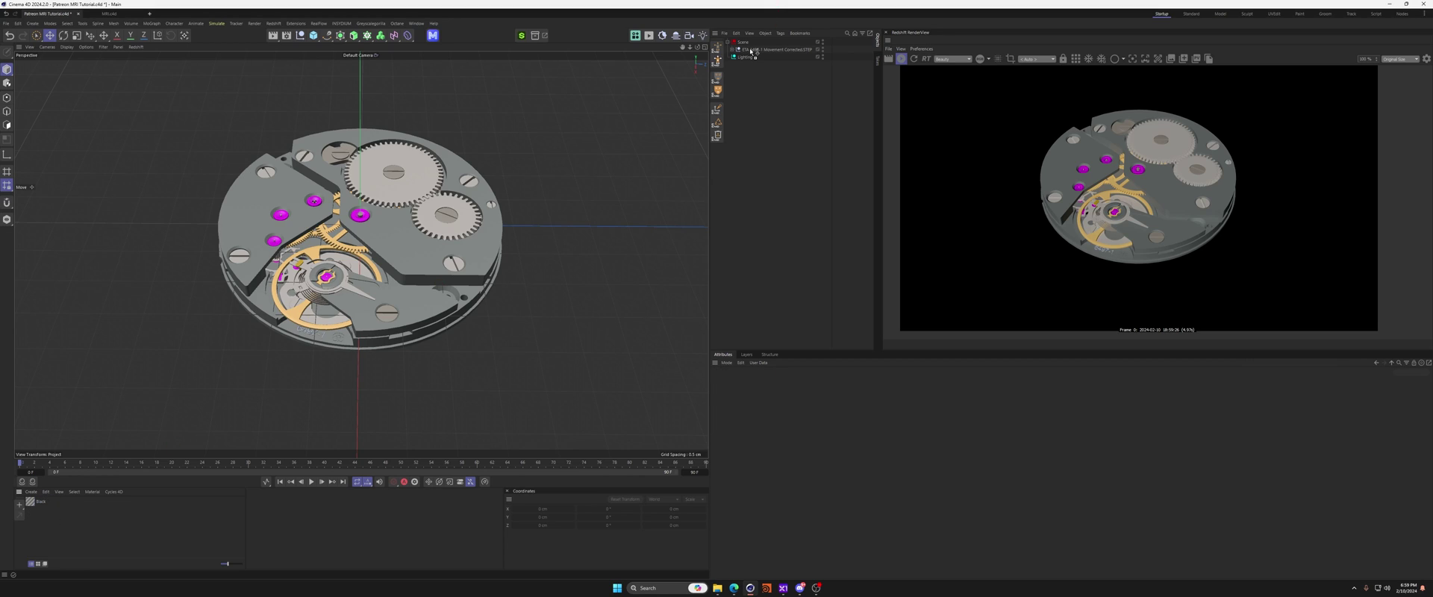
{"action": "left_click_drag", "start_coordinate": [752, 51], "coordinate": [754, 50]}
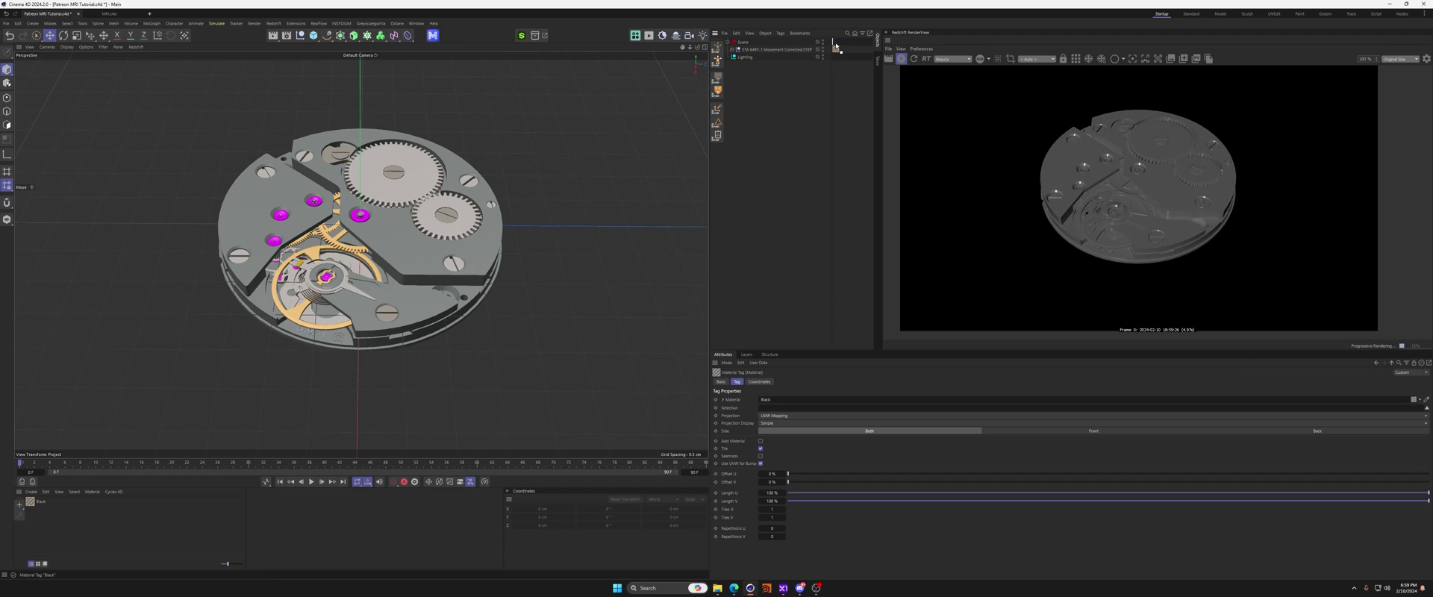
{"action": "left_click", "coordinate": [745, 43]}
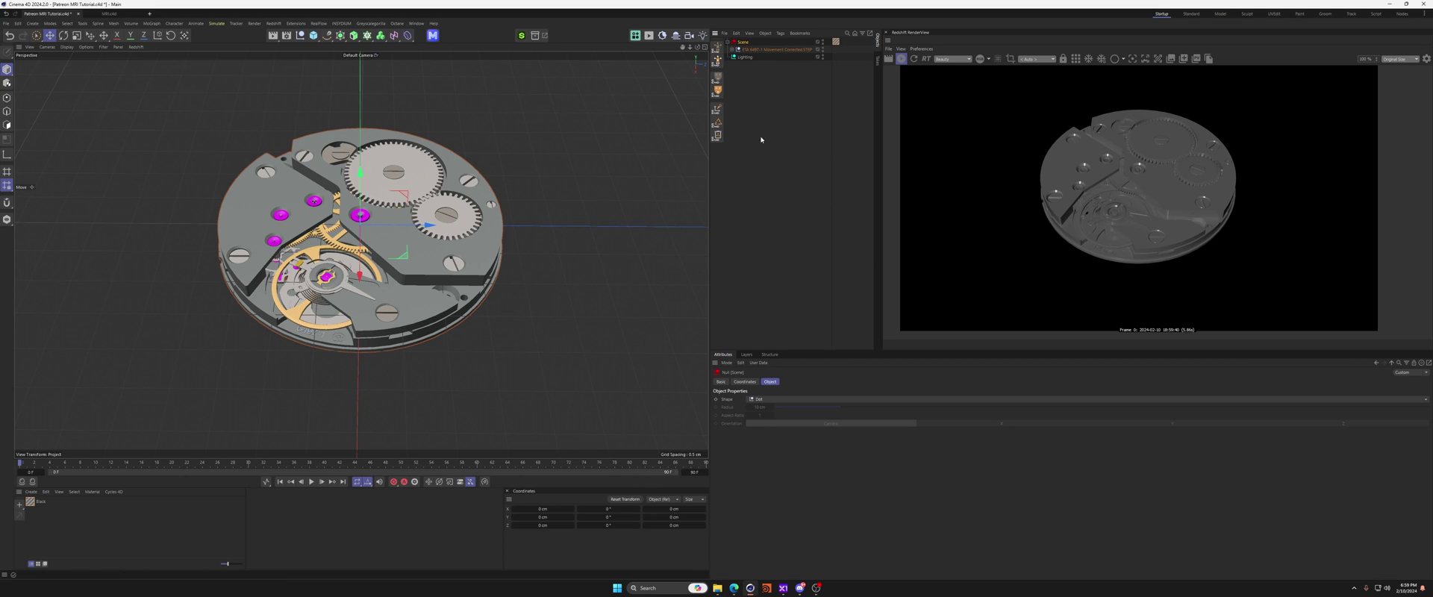
Set the base color of the Black material's Standard Material node to pure black.
{"action": "double_click", "coordinate": [30, 501]}
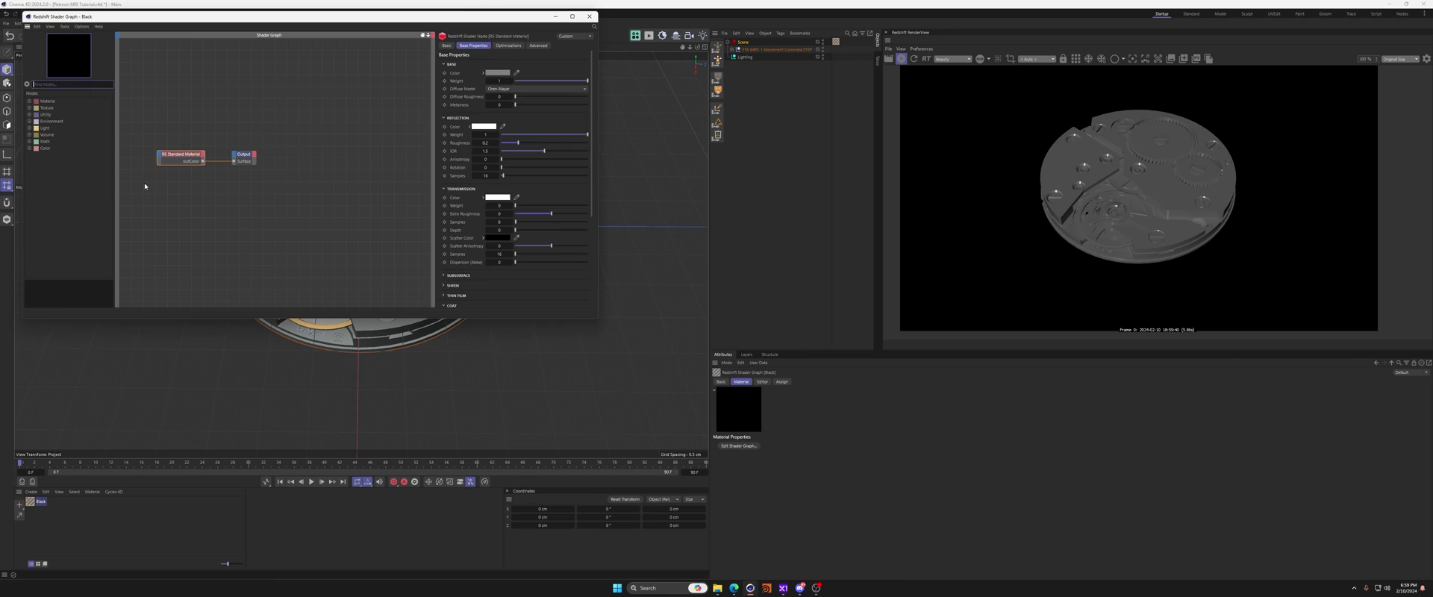
{"action": "left_click", "coordinate": [247, 171]}
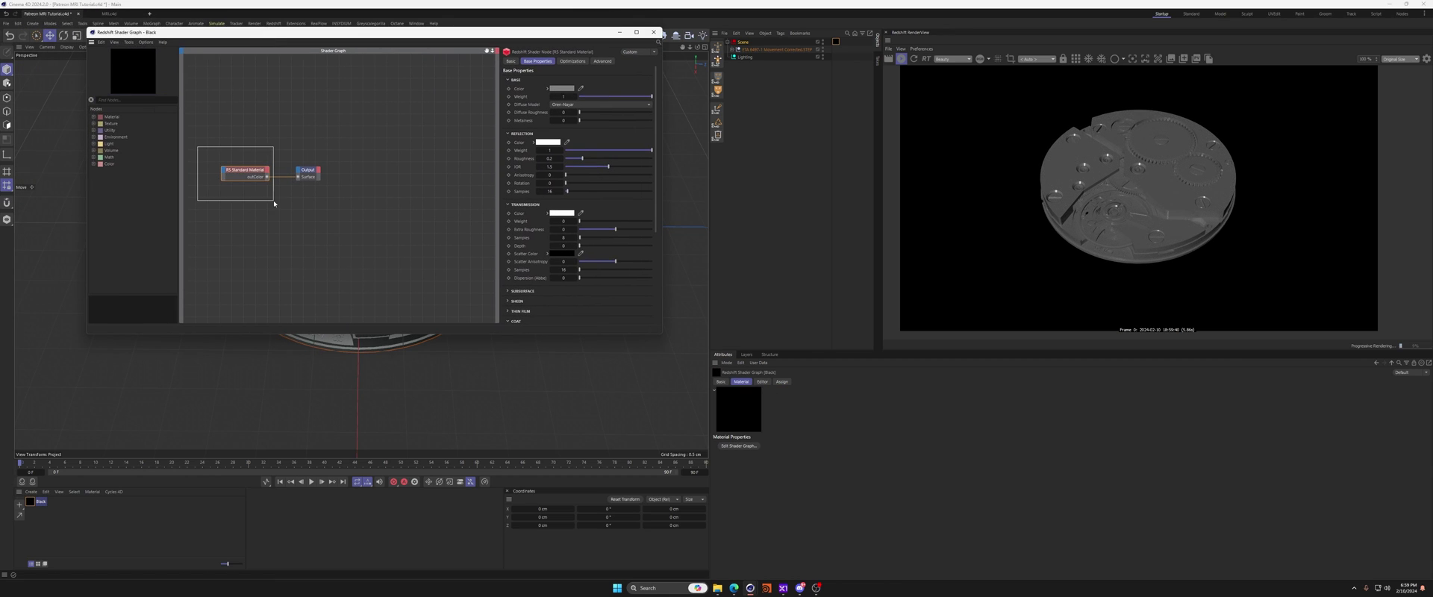
{"action": "left_click_drag", "start_coordinate": [247, 171], "coordinate": [249, 163]}
{"action": "left_click", "coordinate": [397, 147]}
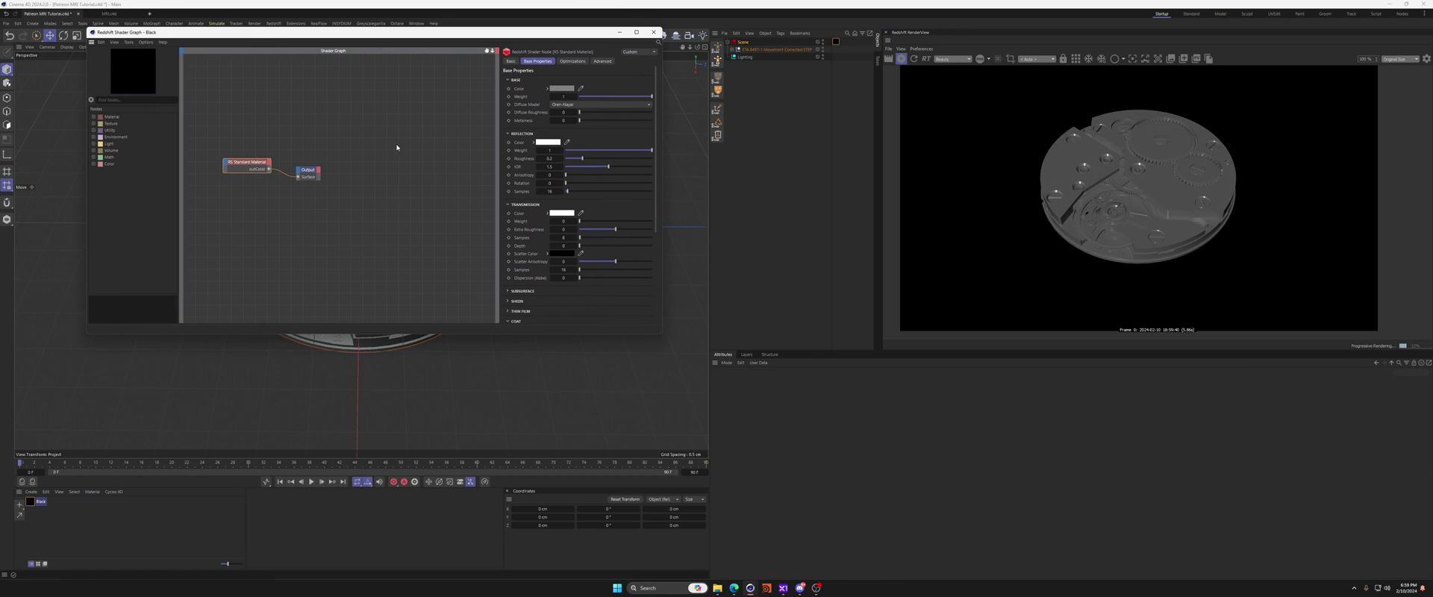
{"action": "left_click", "coordinate": [556, 88]}
{"action": "left_click_drag", "start_coordinate": [607, 174], "coordinate": [577, 175]}
{"action": "left_click", "coordinate": [636, 97]}
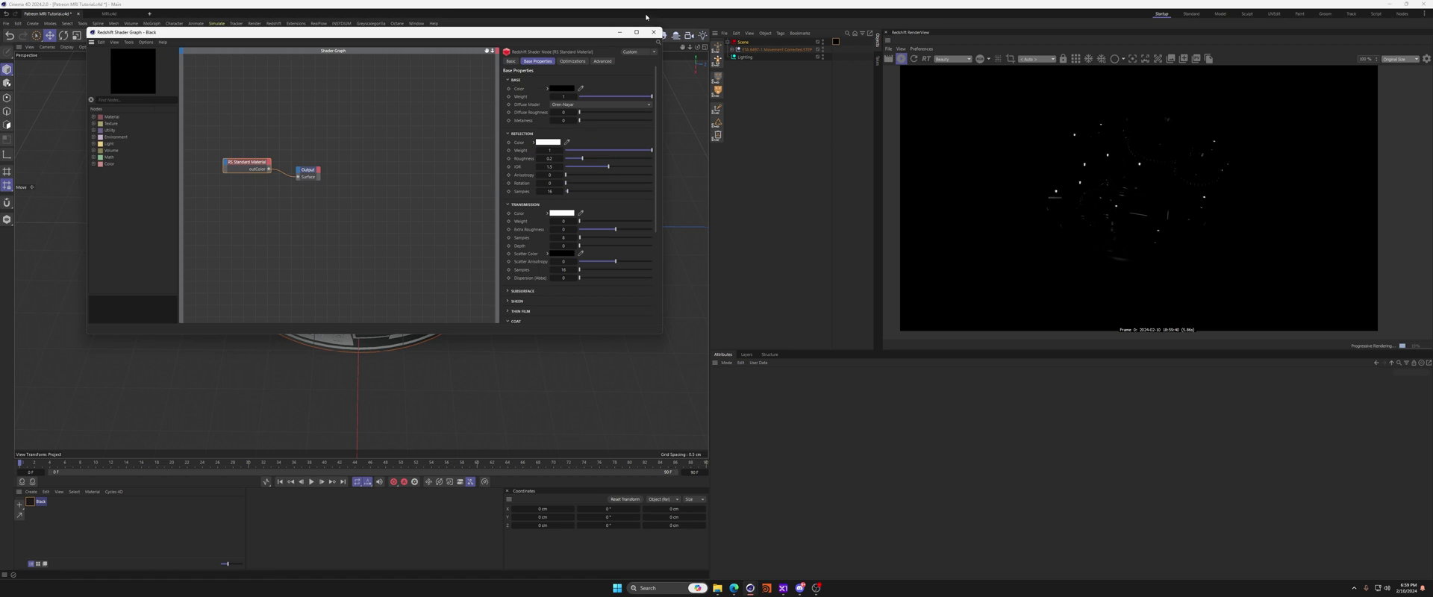
{"action": "left_click", "coordinate": [653, 32]}
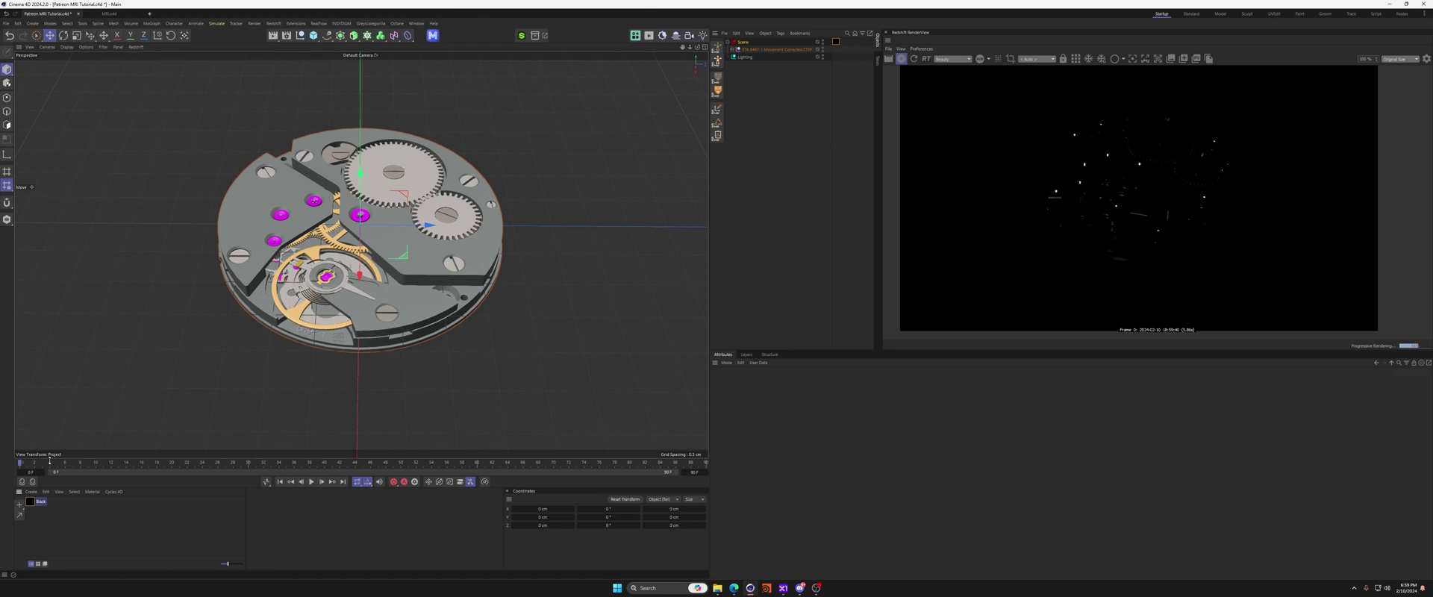
{"action": "double_click", "coordinate": [30, 502]}
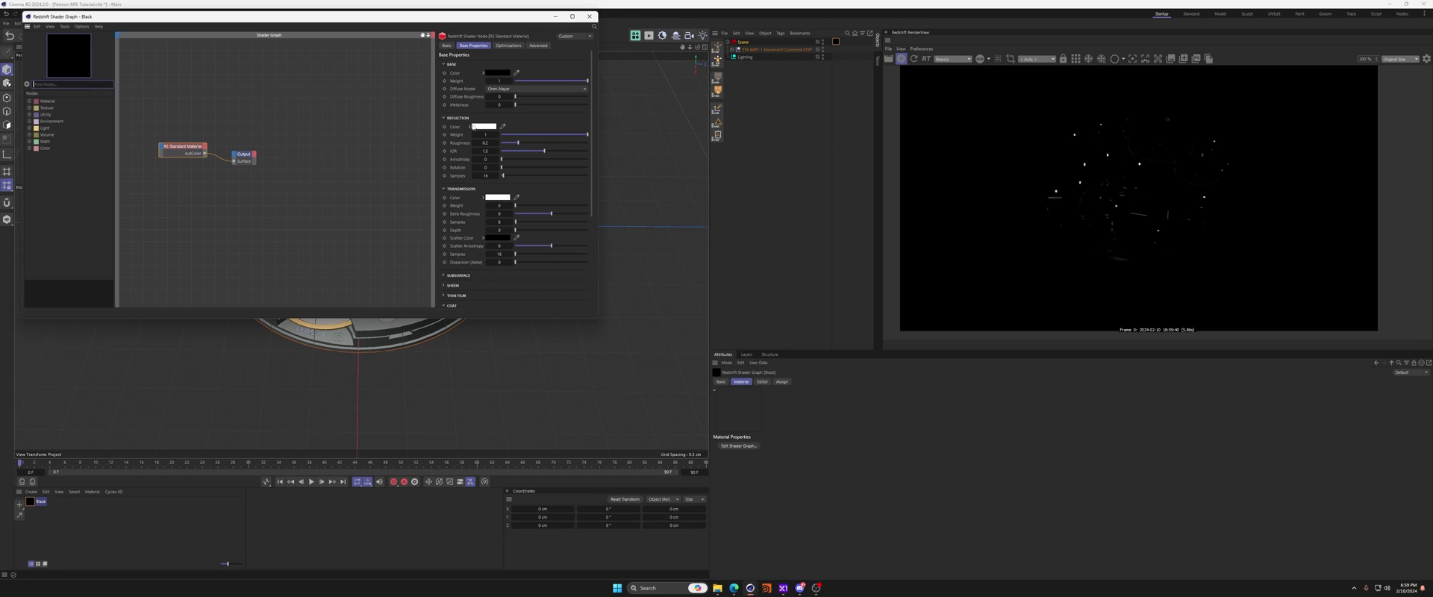
{"action": "left_click", "coordinate": [590, 16]}
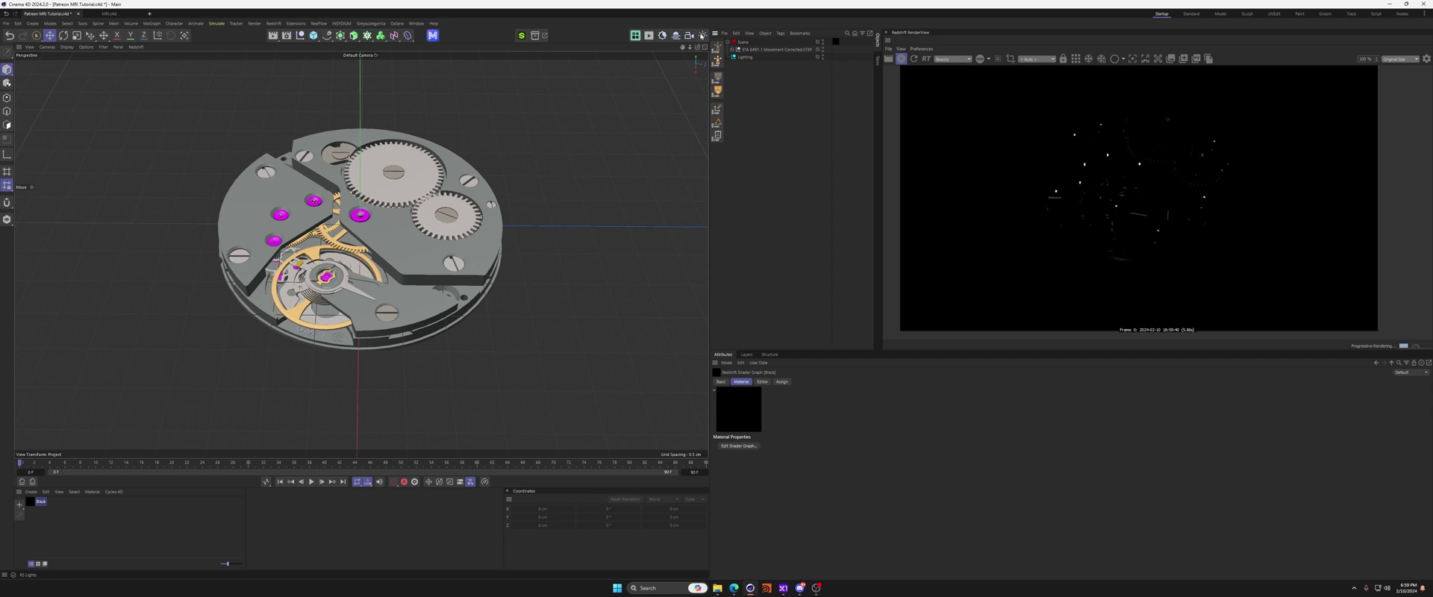
Add a Redshift Dome Light to light the watch movement.
{"action": "left_click", "coordinate": [703, 35]}
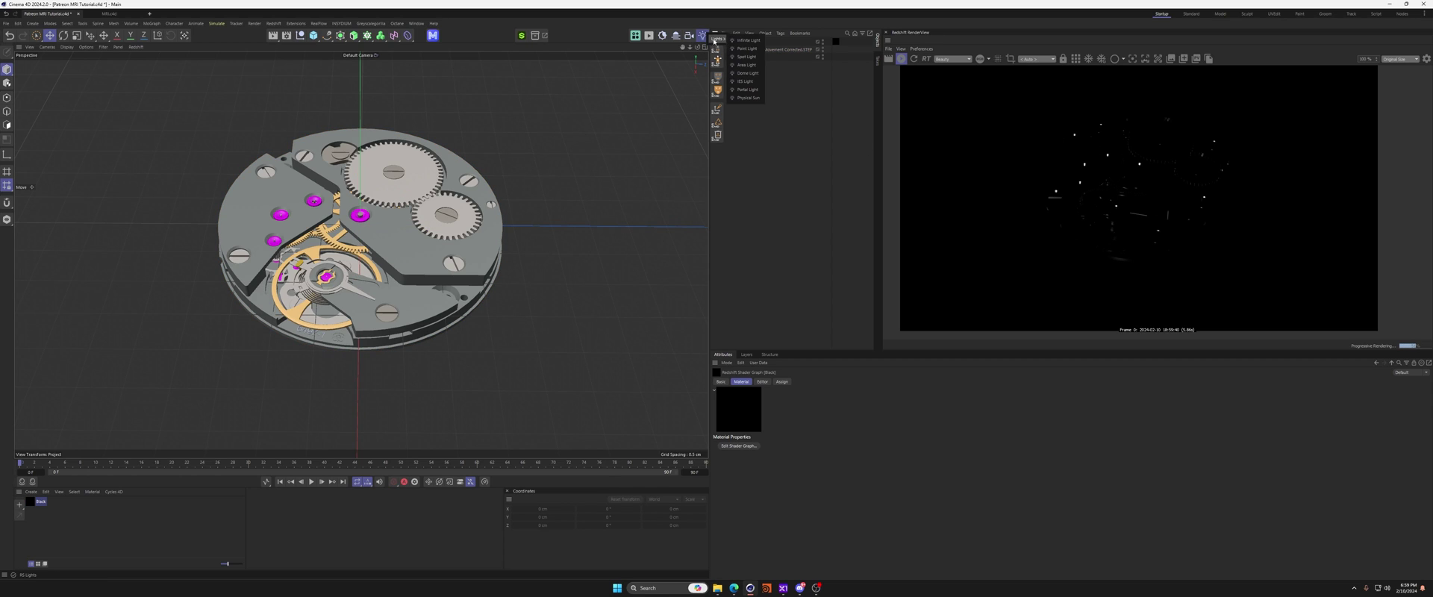
{"action": "left_click", "coordinate": [748, 73]}
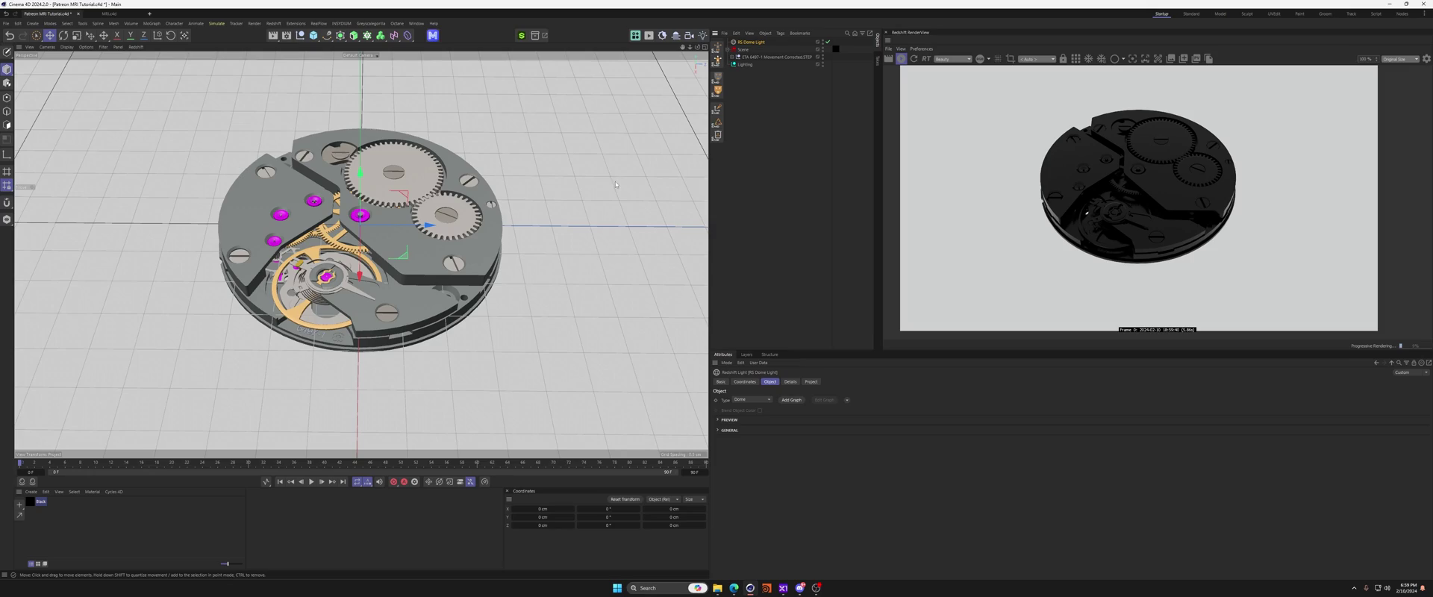
{"action": "left_click_drag", "start_coordinate": [452, 232], "coordinate": [418, 217], "text": "alt"}
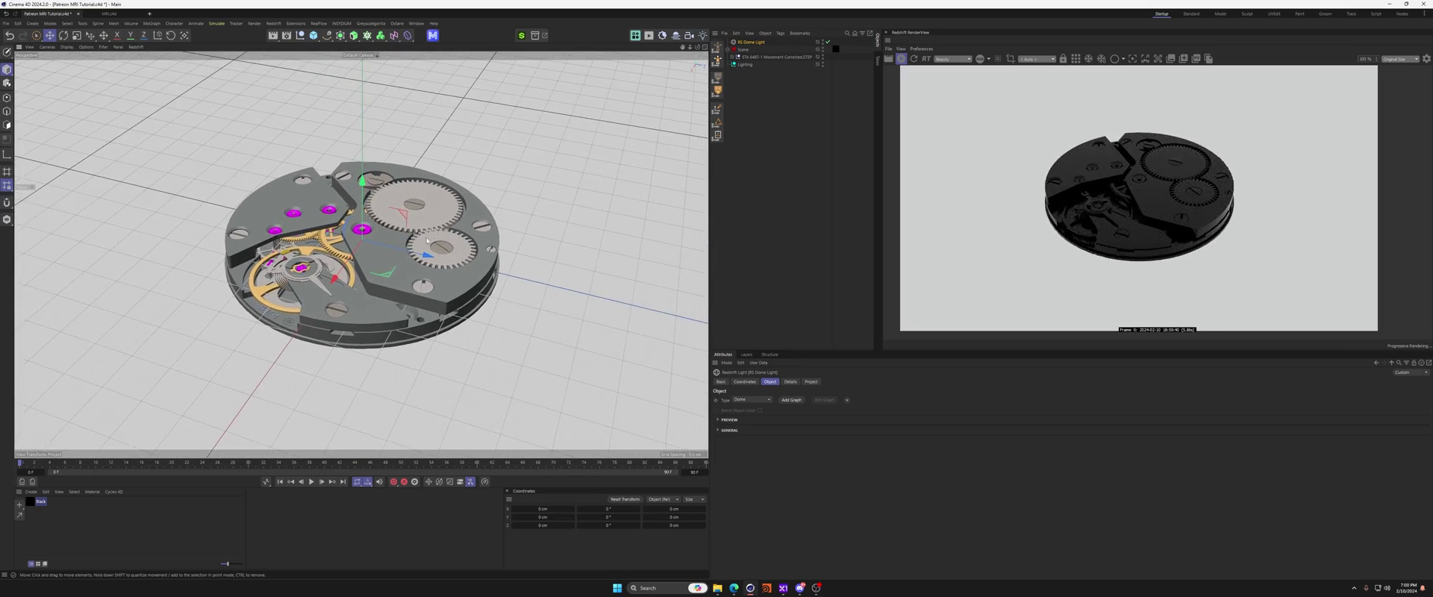
{"action": "right_click_drag", "start_coordinate": [451, 234], "coordinate": [492, 236], "text": "alt"}
{"action": "left_click_drag", "start_coordinate": [452, 235], "coordinate": [451, 237], "text": "alt"}
{"action": "right_click_drag", "start_coordinate": [451, 236], "coordinate": [421, 236], "text": "alt"}
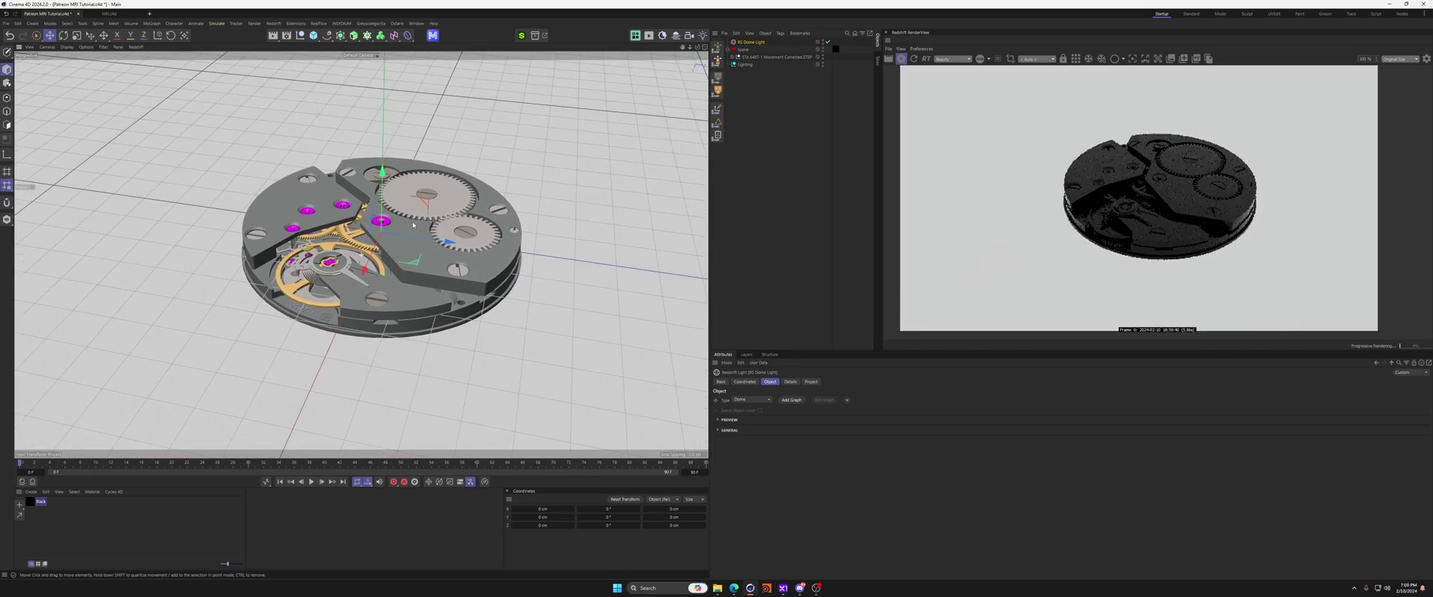
{"action": "left_click_drag", "start_coordinate": [451, 235], "coordinate": [439, 236], "text": "alt"}
{"action": "middle_click_drag", "start_coordinate": [439, 236], "coordinate": [429, 238], "text": "alt"}
{"action": "left_click", "coordinate": [816, 107]}
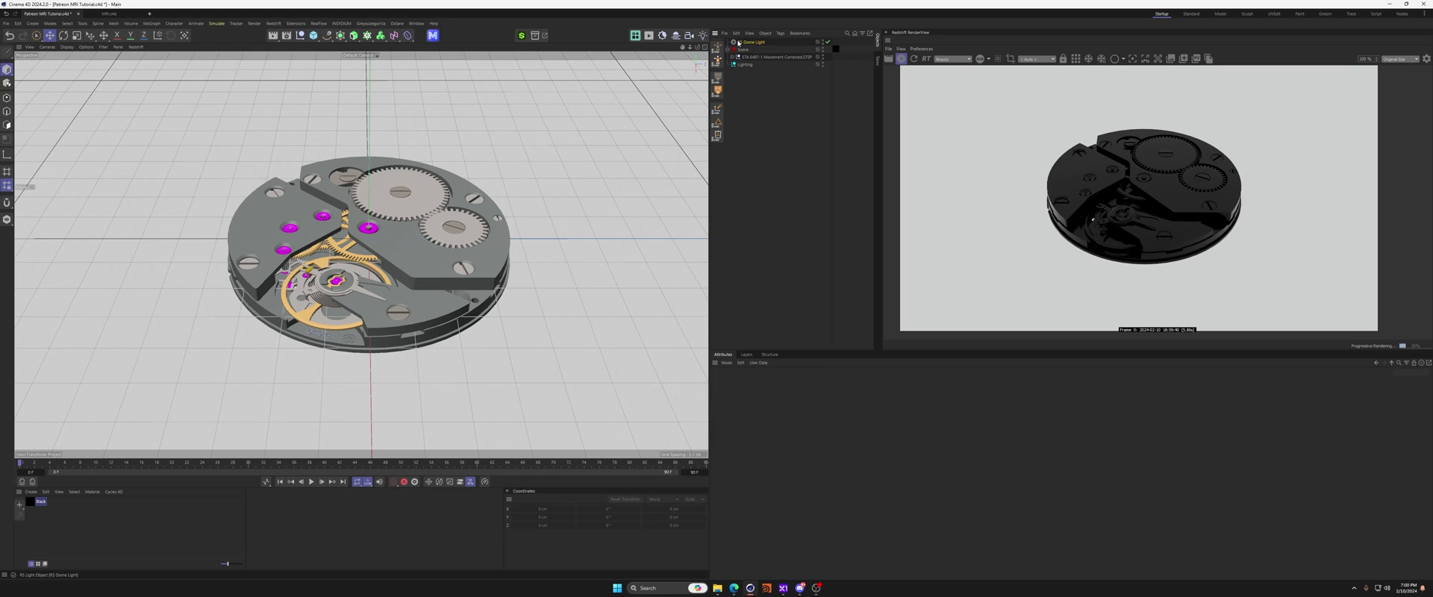
{"action": "left_click", "coordinate": [751, 43]}
{"action": "left_click", "coordinate": [772, 147]}
Add a plane primitive through the watch movement and scale it up far beyond the model's edges.
{"action": "left_click", "coordinate": [316, 36]}
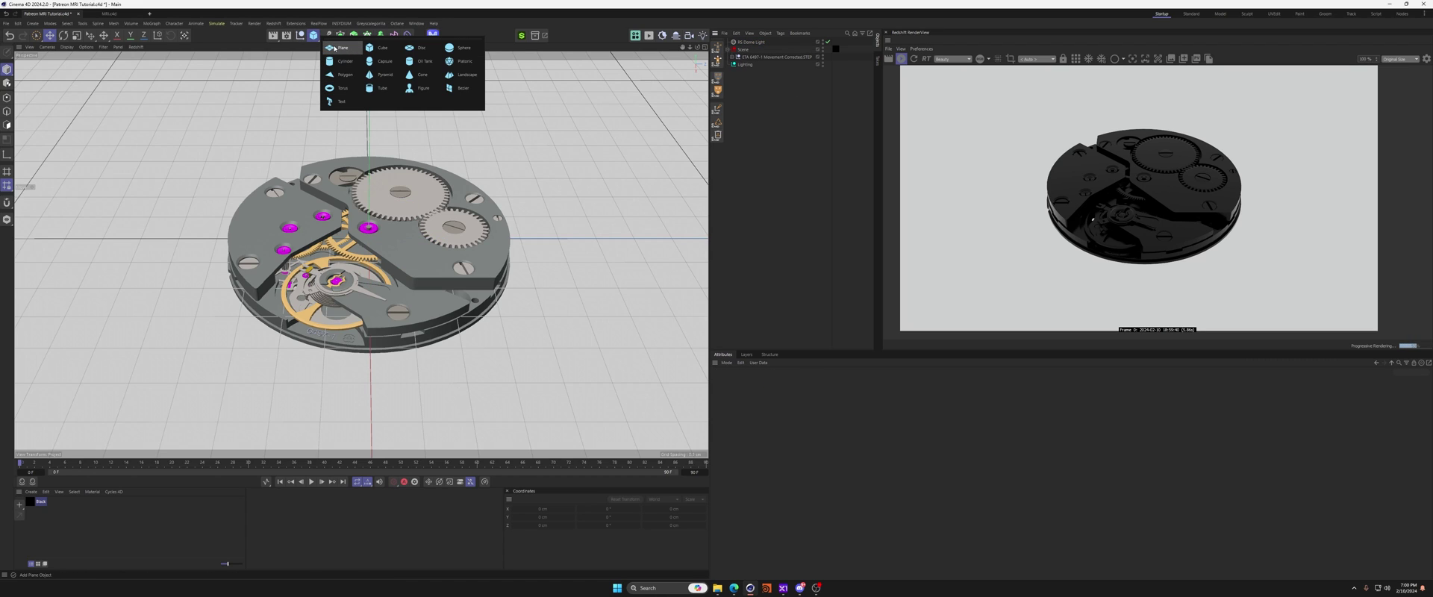
{"action": "left_click", "coordinate": [333, 48]}
{"action": "key", "text": "t"}
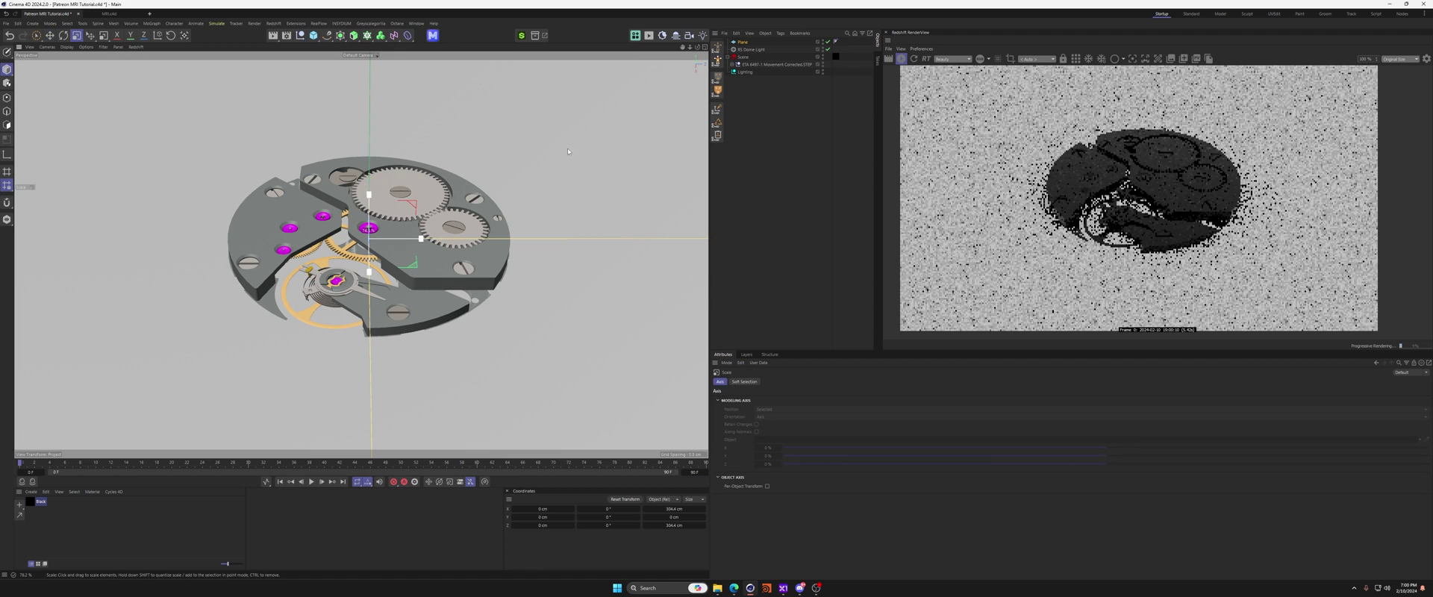
{"action": "left_click_drag", "start_coordinate": [477, 303], "coordinate": [377, 213]}
{"action": "left_click_drag", "start_coordinate": [475, 163], "coordinate": [487, 161]}
{"action": "middle_click_drag", "start_coordinate": [435, 201], "coordinate": [445, 192], "text": "alt"}
{"action": "left_click_drag", "start_coordinate": [445, 193], "coordinate": [423, 198], "text": "alt"}
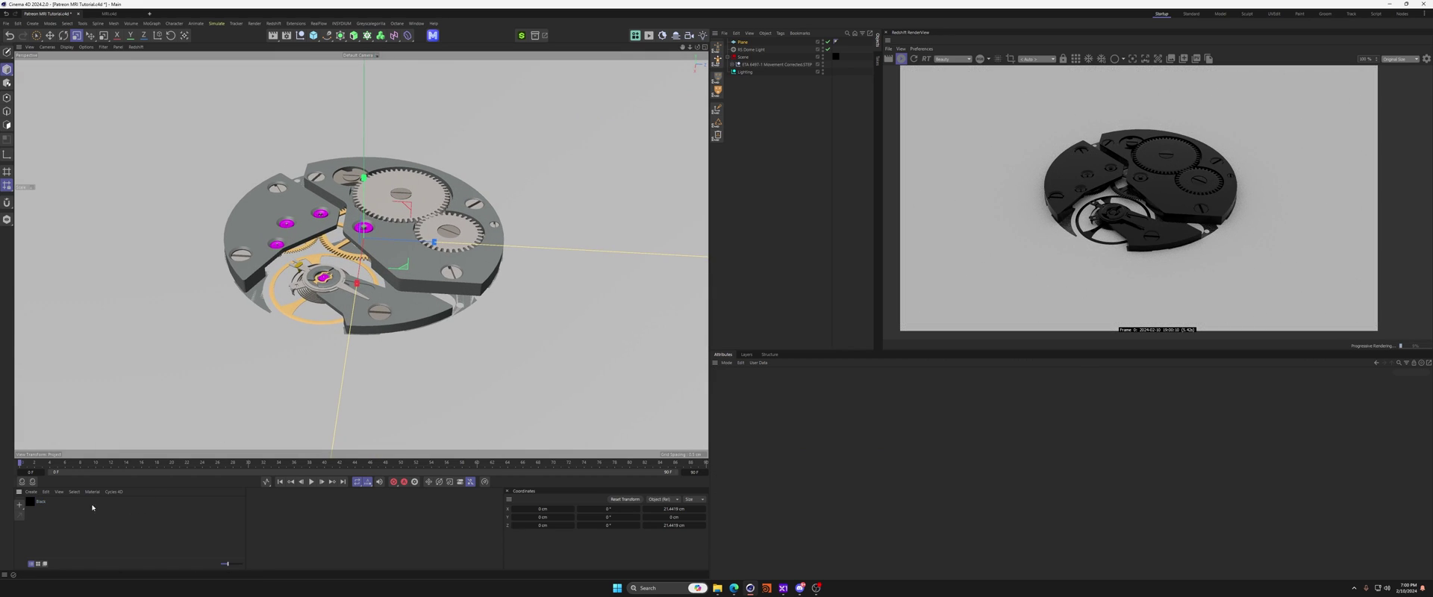
Create a second Redshift Standard material named MRI and assign it to the plane.
{"action": "left_click", "coordinate": [32, 482]}
{"action": "mouse_move", "coordinate": [50, 486]}
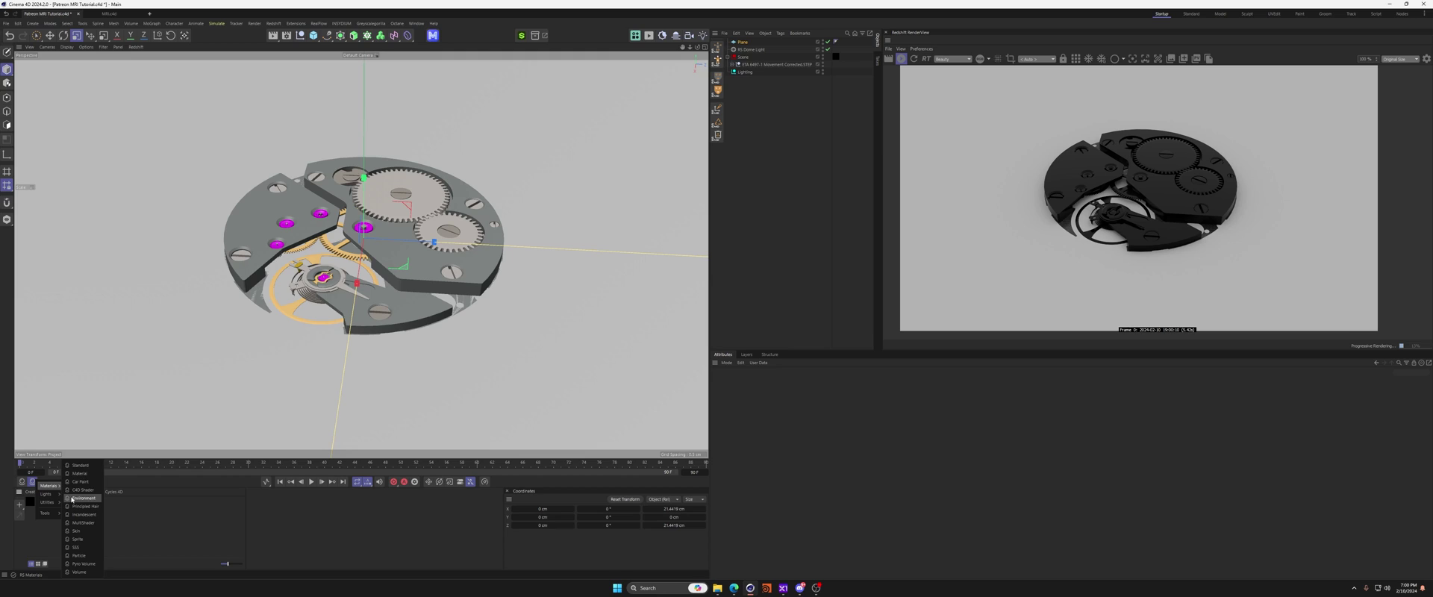
{"action": "left_click", "coordinate": [79, 465]}
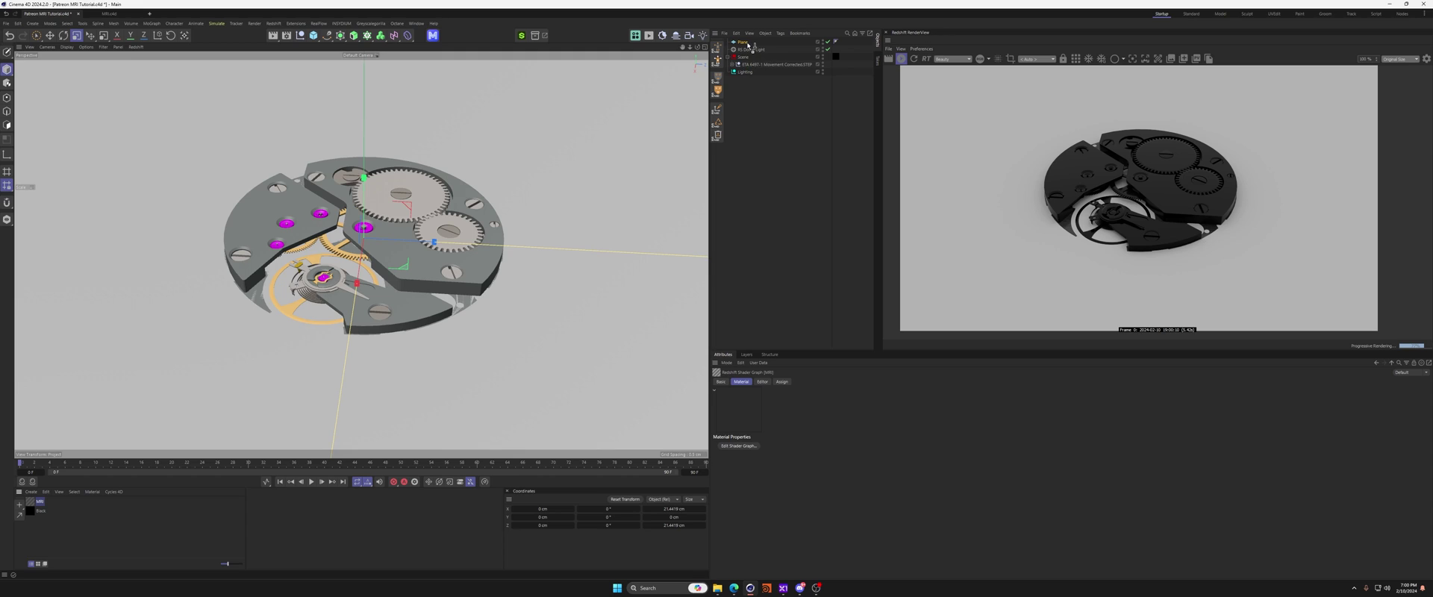
{"action": "left_click_drag", "start_coordinate": [749, 45], "coordinate": [743, 44]}
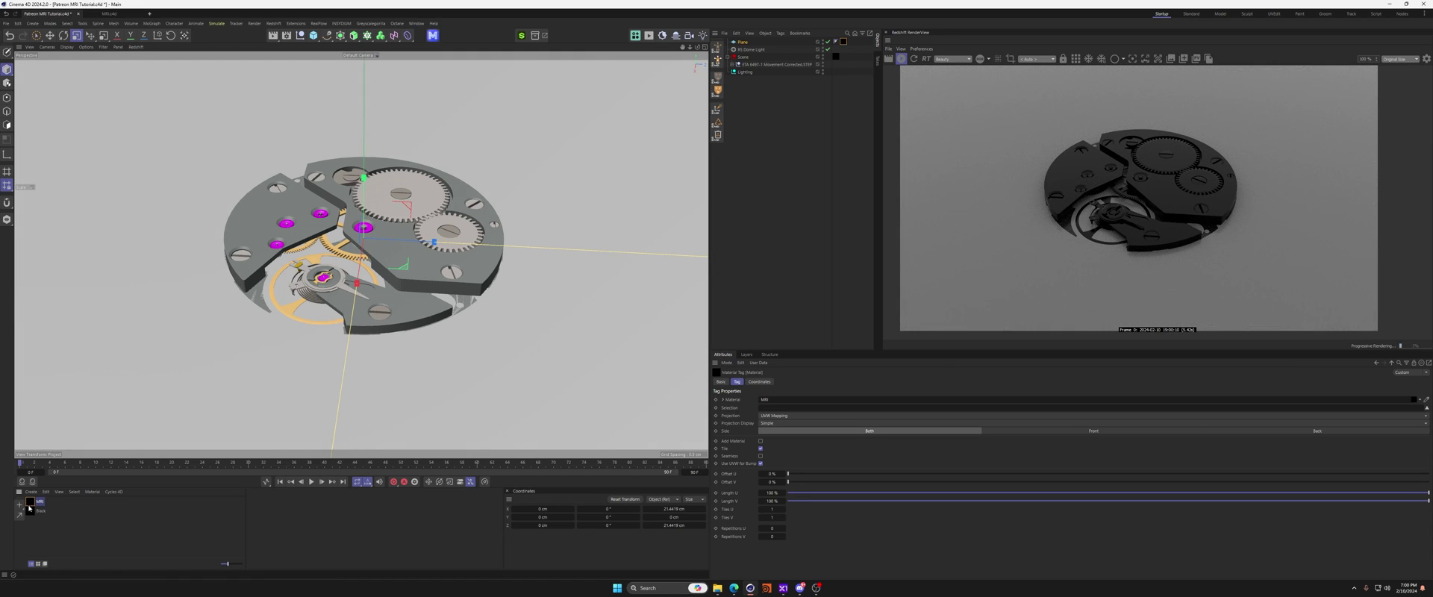
Set the subsurface weight of the MRI material's Standard Material node to 1.
{"action": "double_click", "coordinate": [36, 505]}
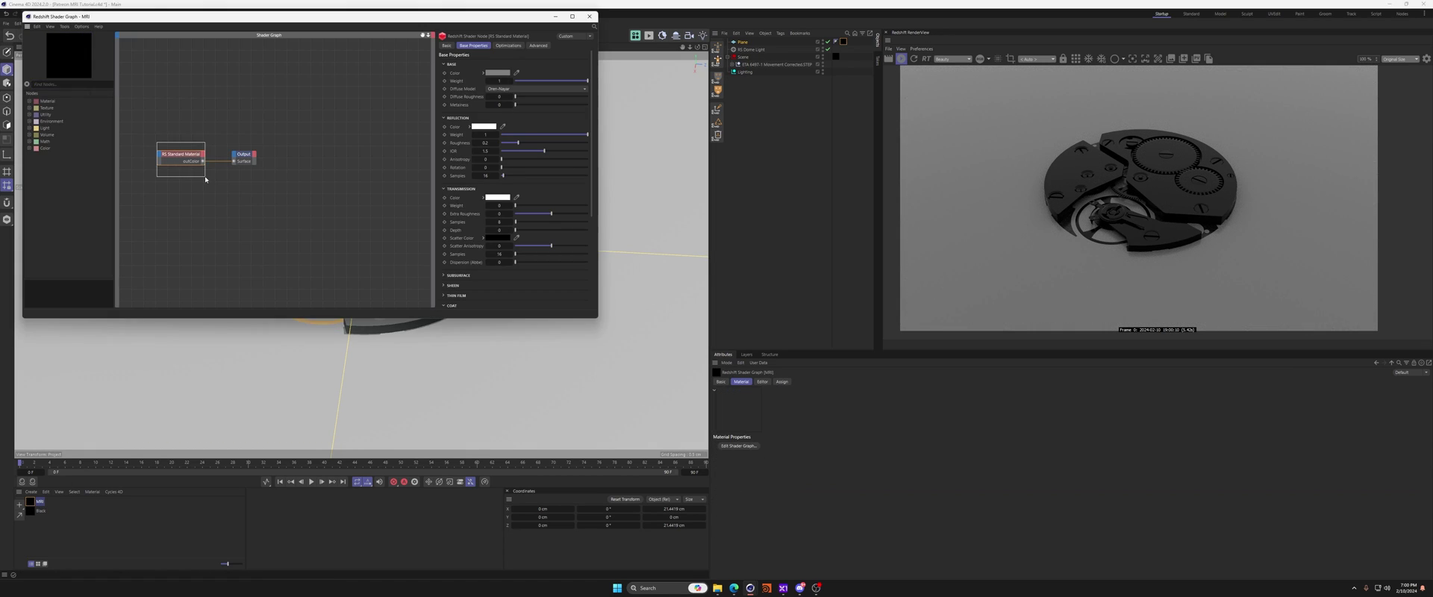
{"action": "left_click_drag", "start_coordinate": [205, 178], "coordinate": [195, 127]}
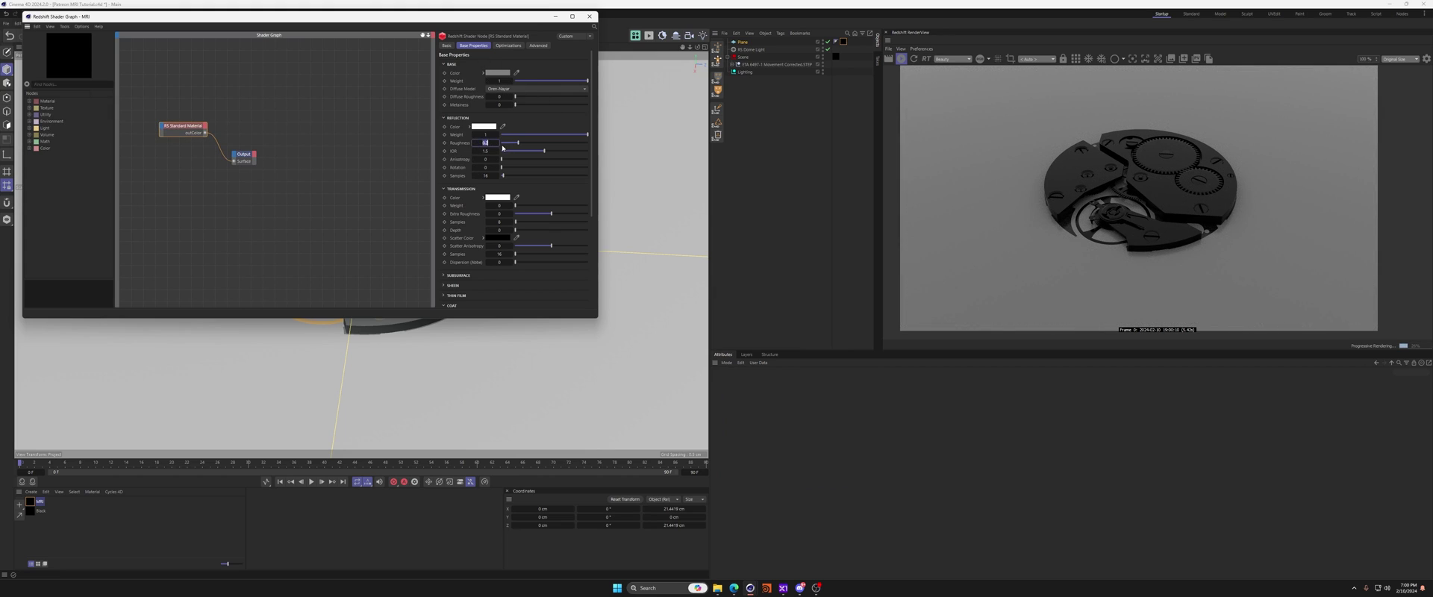
{"action": "left_click_drag", "start_coordinate": [445, 20], "coordinate": [479, 50]}
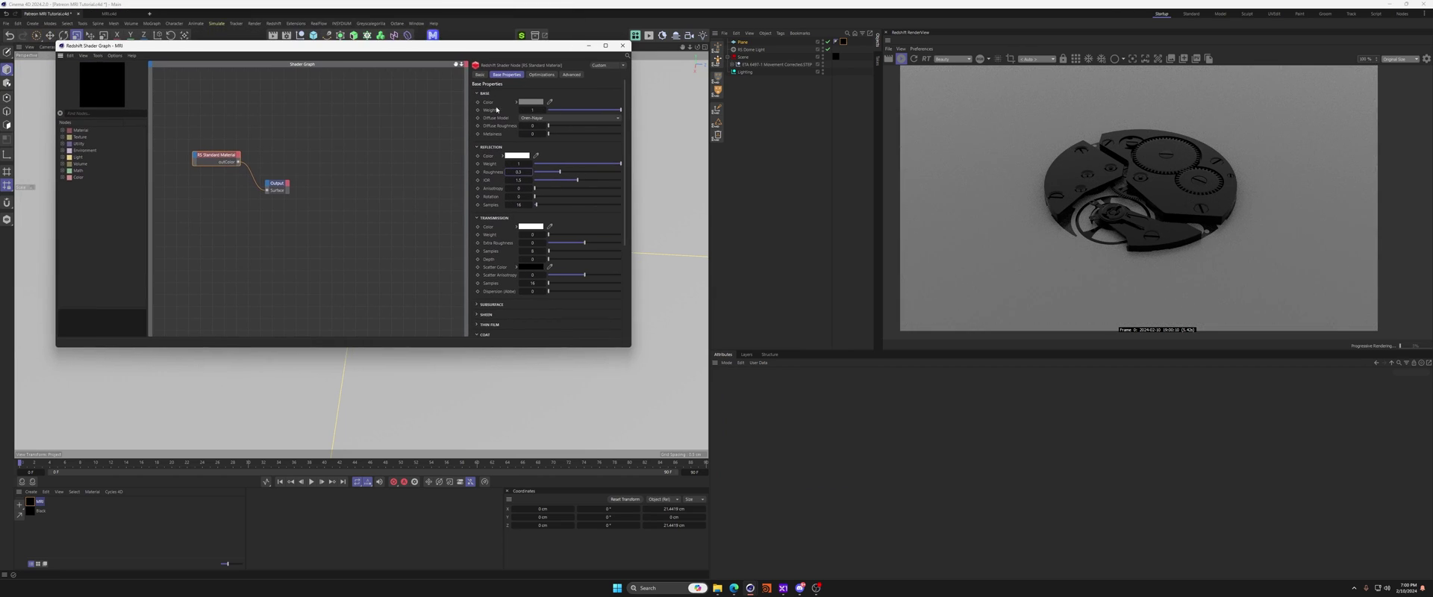
{"action": "left_click_drag", "start_coordinate": [630, 348], "coordinate": [653, 366]}
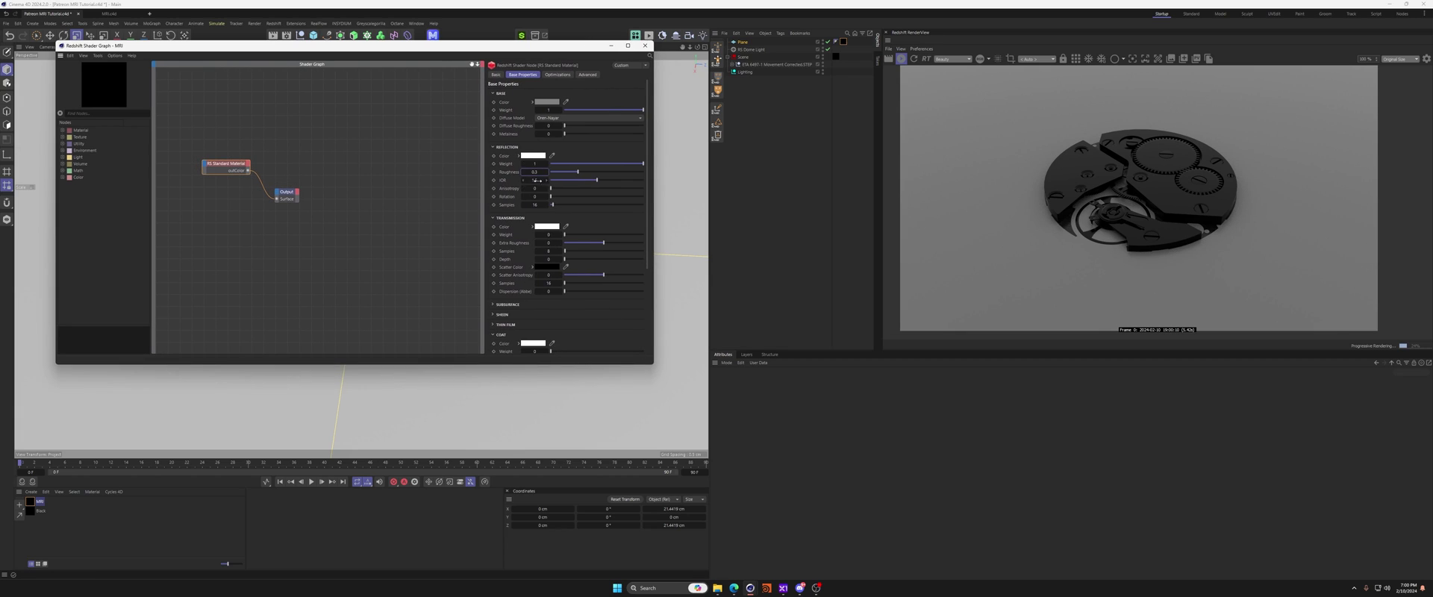
{"action": "left_click", "coordinate": [493, 304]}
{"action": "scroll", "coordinate": [507, 301], "scroll_direction": "down", "scroll_amount": 2}
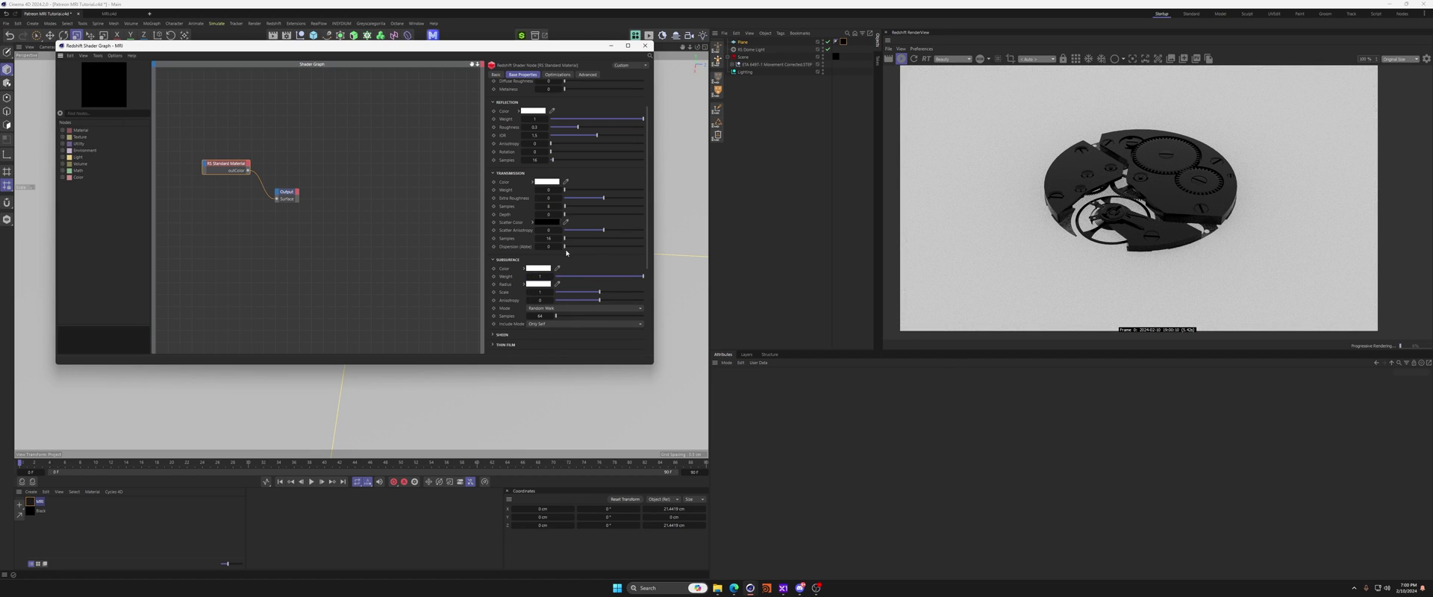
Examine how the plane with the MRI material renders around the watch movement from different distances and angles.
{"action": "left_click_drag", "start_coordinate": [481, 50], "coordinate": [476, 76]}
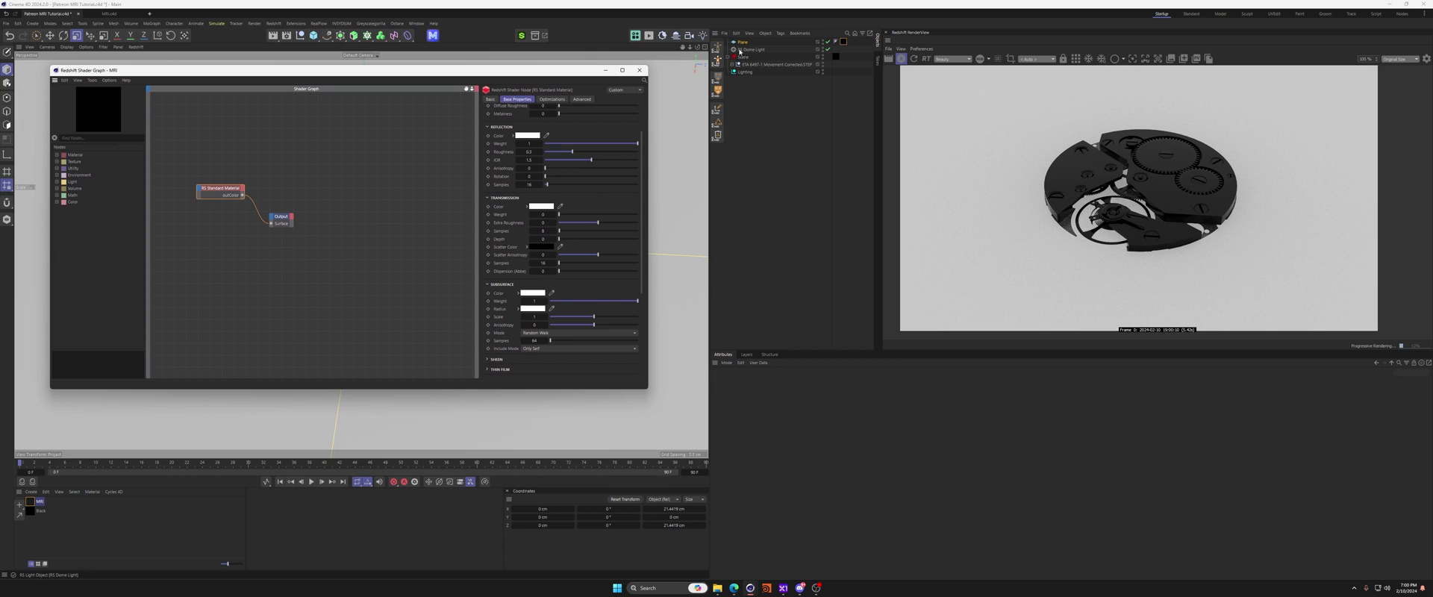
{"action": "left_click", "coordinate": [788, 44]}
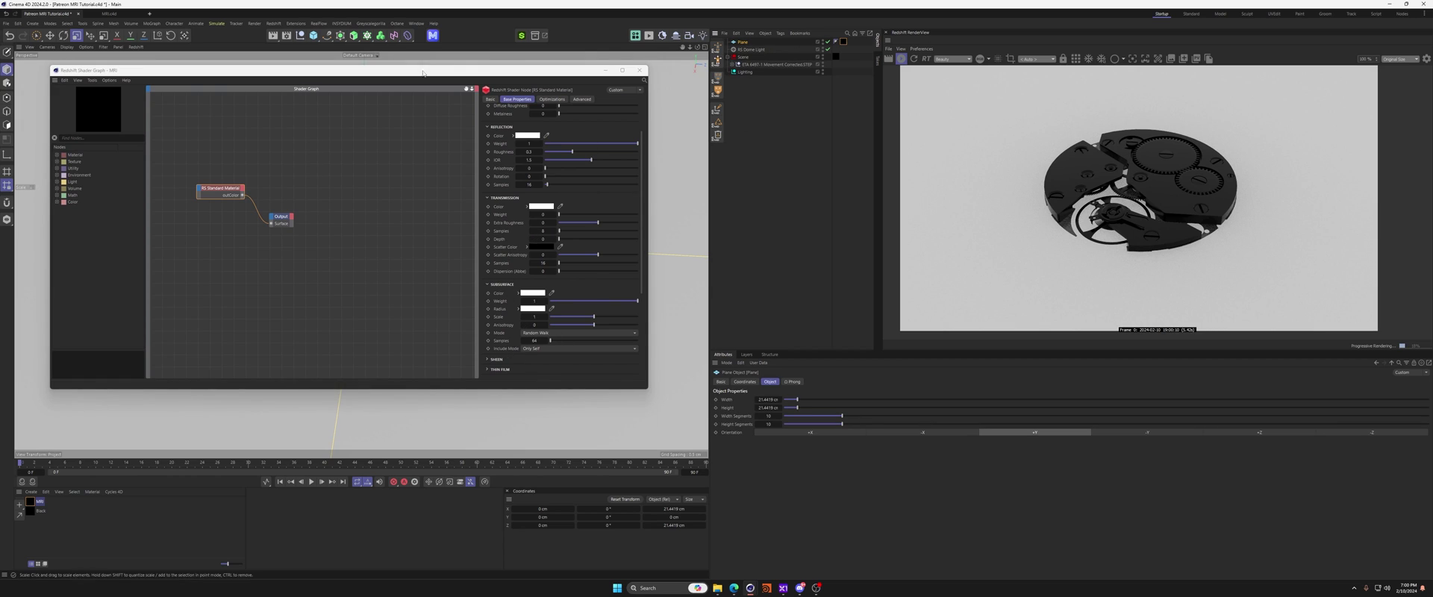
{"action": "left_click_drag", "start_coordinate": [415, 75], "coordinate": [463, 278]}
{"action": "scroll", "coordinate": [531, 183], "scroll_direction": "down", "scroll_amount": 6}
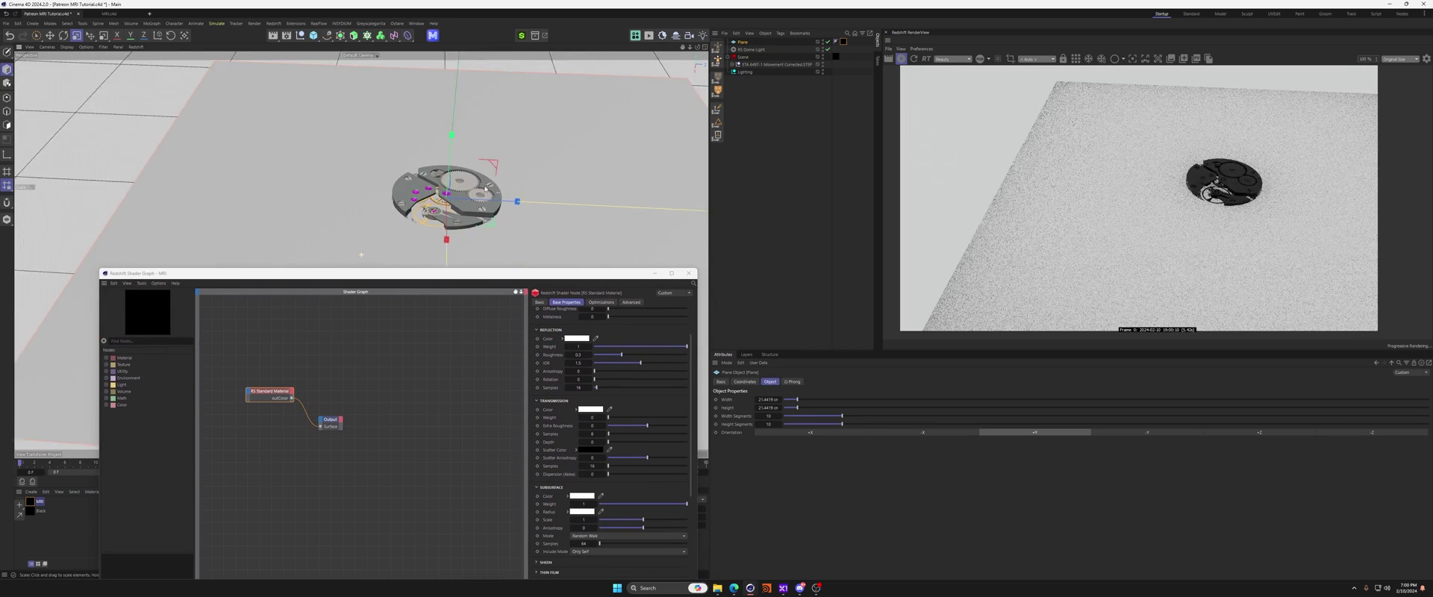
{"action": "mouse_move", "coordinate": [533, 183]}
{"action": "left_mouse_down", "text": "alt"}
{"action": "mouse_move", "coordinate": [522, 153]}
{"action": "mouse_move", "coordinate": [525, 202]}
{"action": "left_mouse_up", "text": "alt"}
{"action": "middle_click_drag", "start_coordinate": [311, 77], "coordinate": [374, 167], "text": "alt"}
{"action": "scroll", "coordinate": [374, 167], "scroll_direction": "up", "scroll_amount": 5}
{"action": "left_click_drag", "start_coordinate": [374, 167], "coordinate": [378, 179], "text": "alt"}
{"action": "middle_click_drag", "start_coordinate": [378, 180], "coordinate": [398, 162], "text": "alt"}
{"action": "left_click_drag", "start_coordinate": [522, 274], "coordinate": [410, 114]}
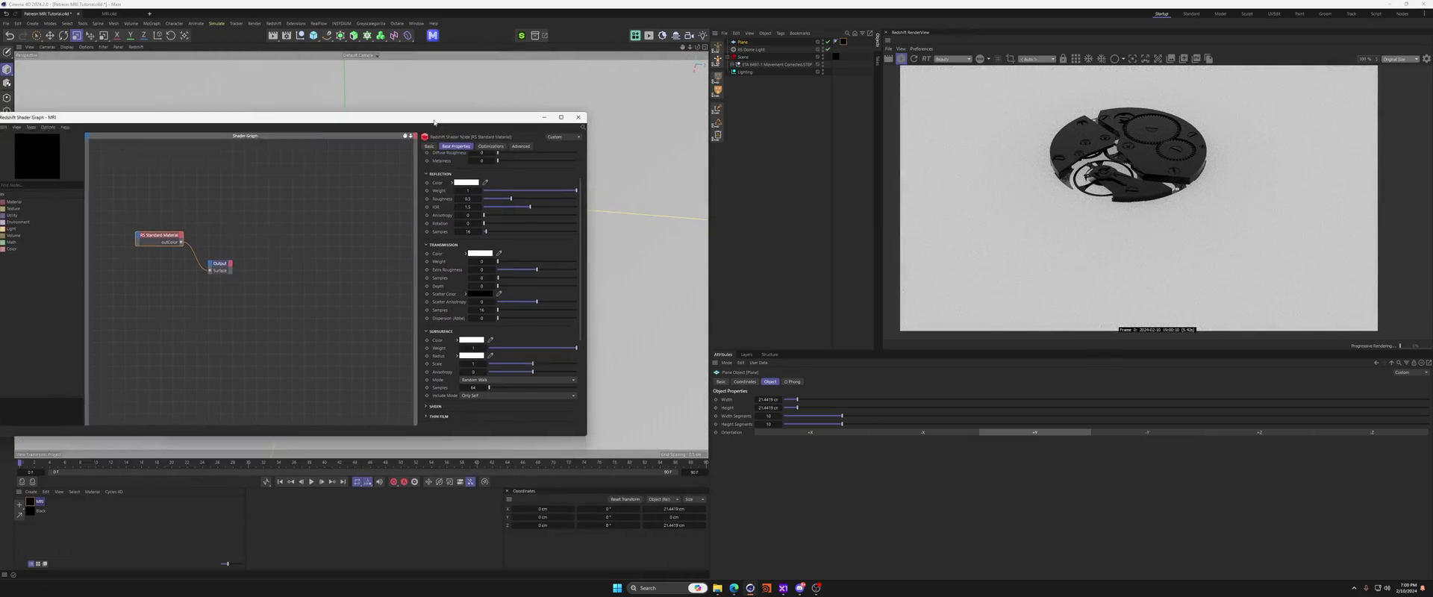
Add a Thicken generator and make the plane its child.
{"action": "key", "text": "shift+c"}
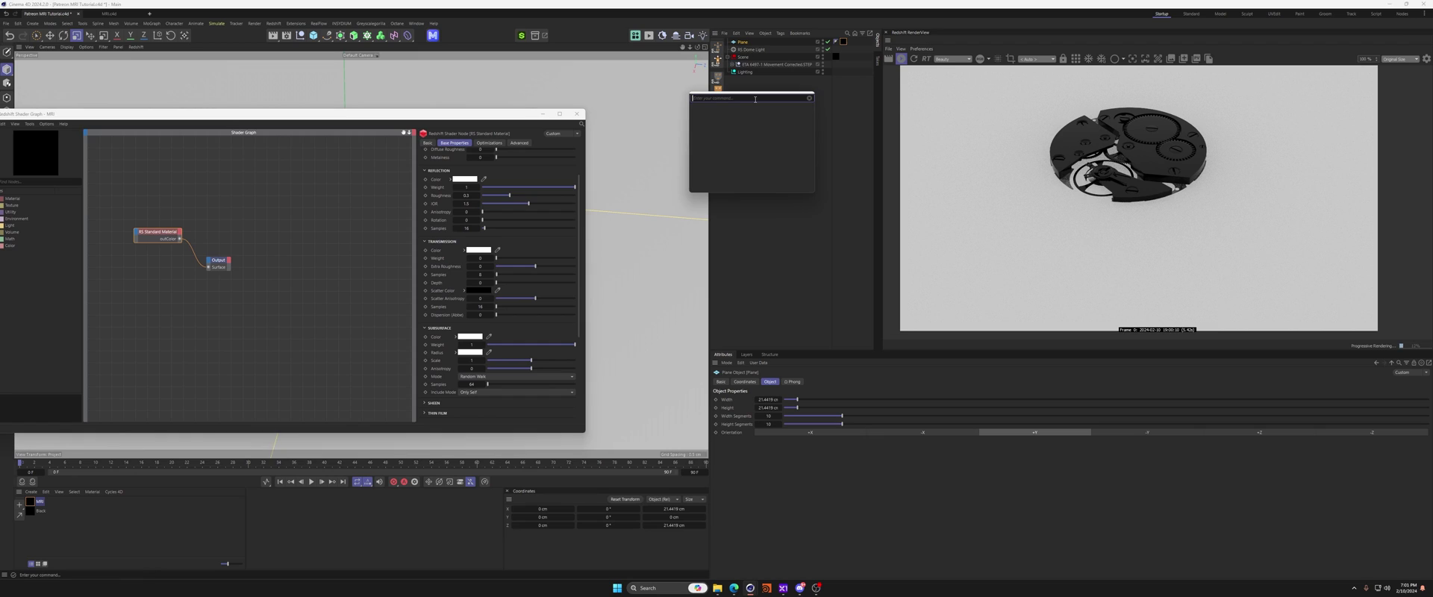
{"action": "type", "text": "thick"}
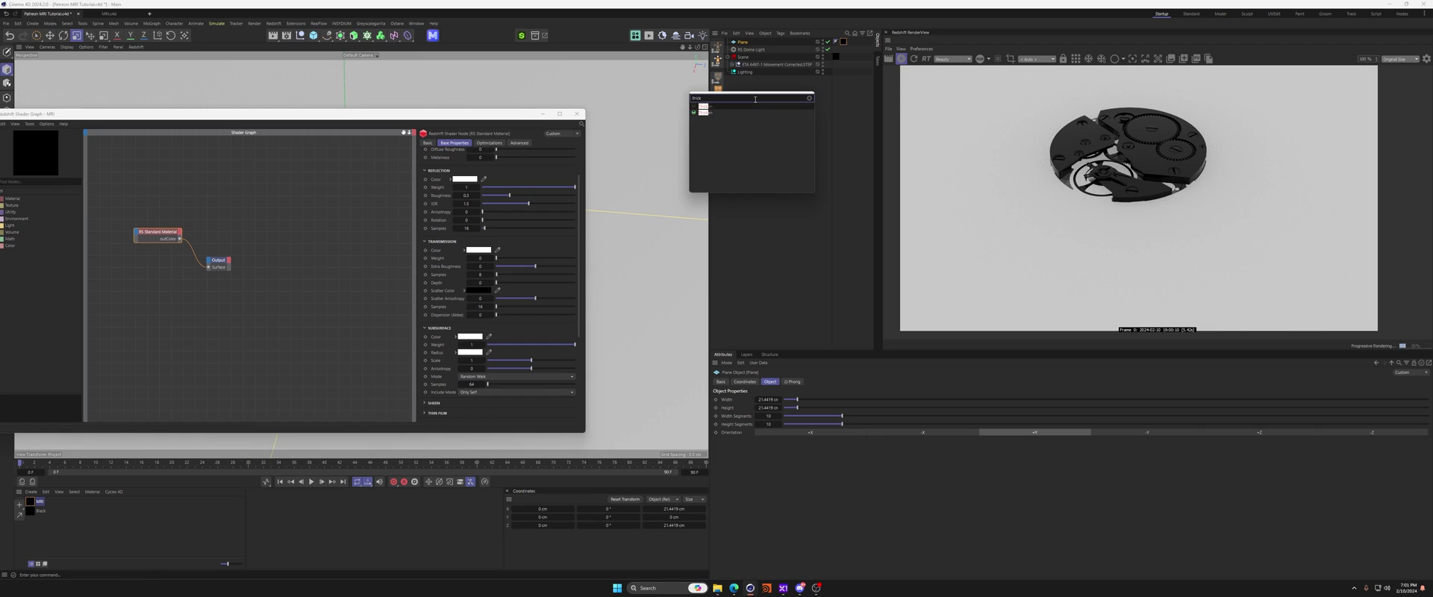
{"action": "key", "text": "Down"}
{"action": "key", "text": "Return"}
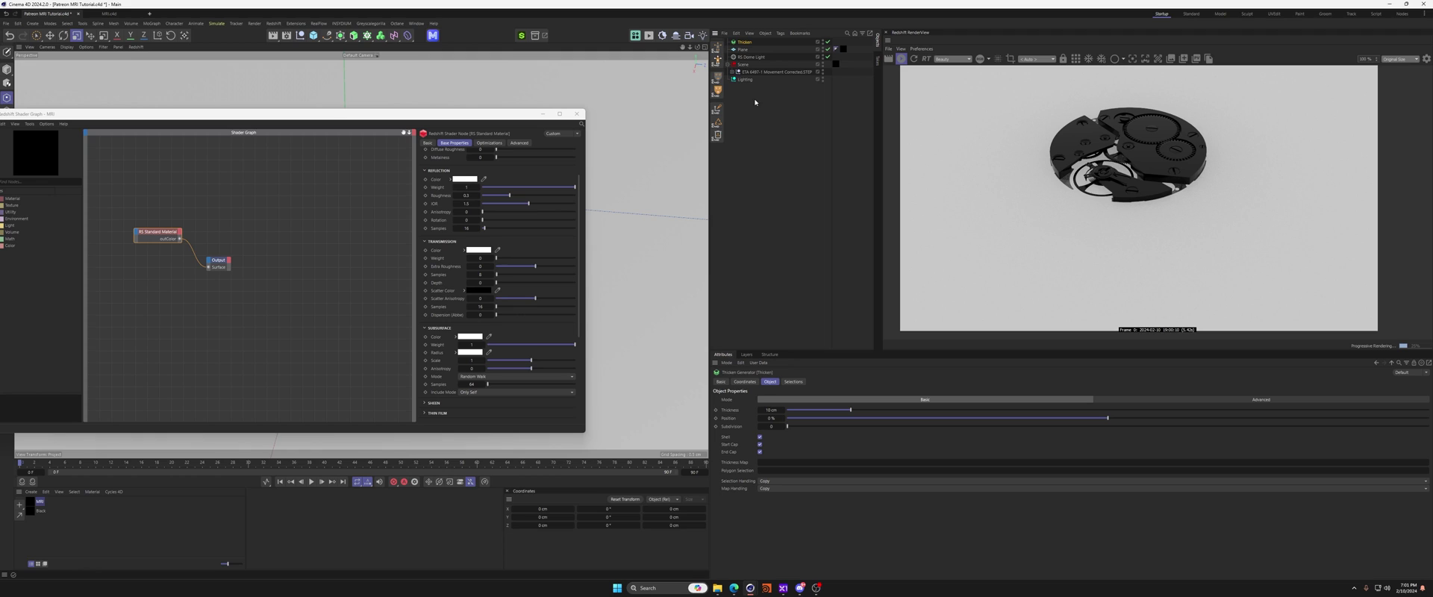
{"action": "left_click", "coordinate": [742, 50]}
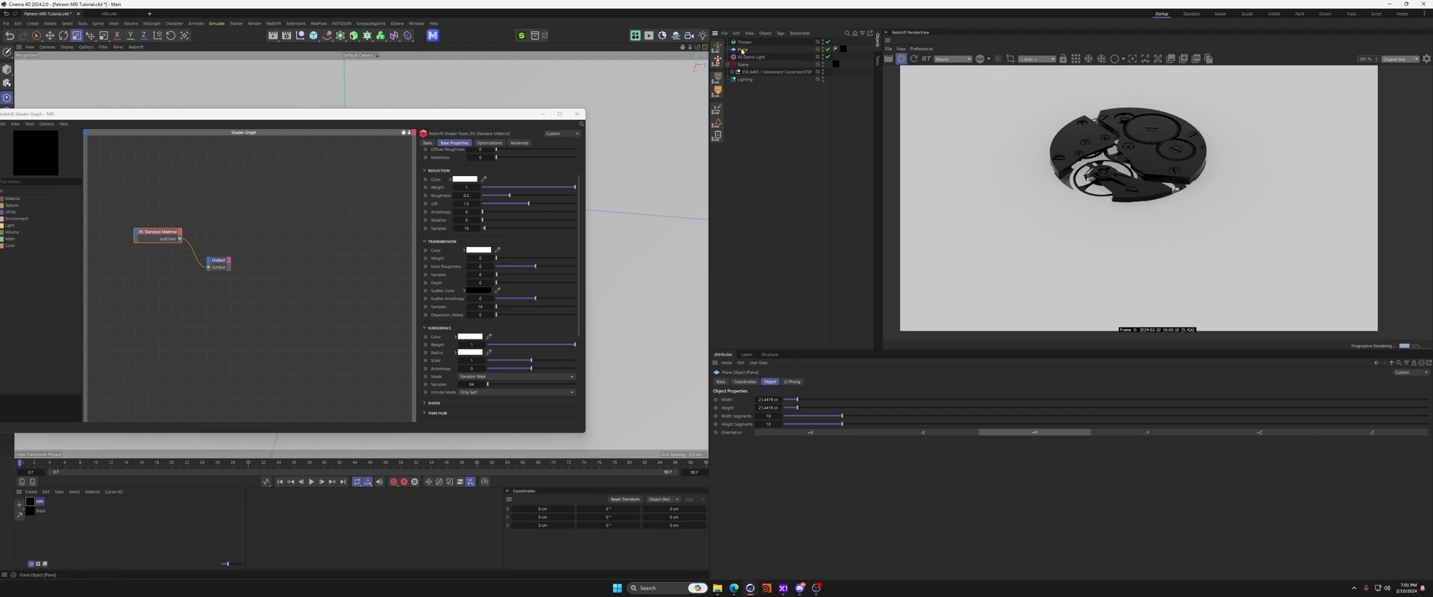
{"action": "left_click", "coordinate": [743, 42]}
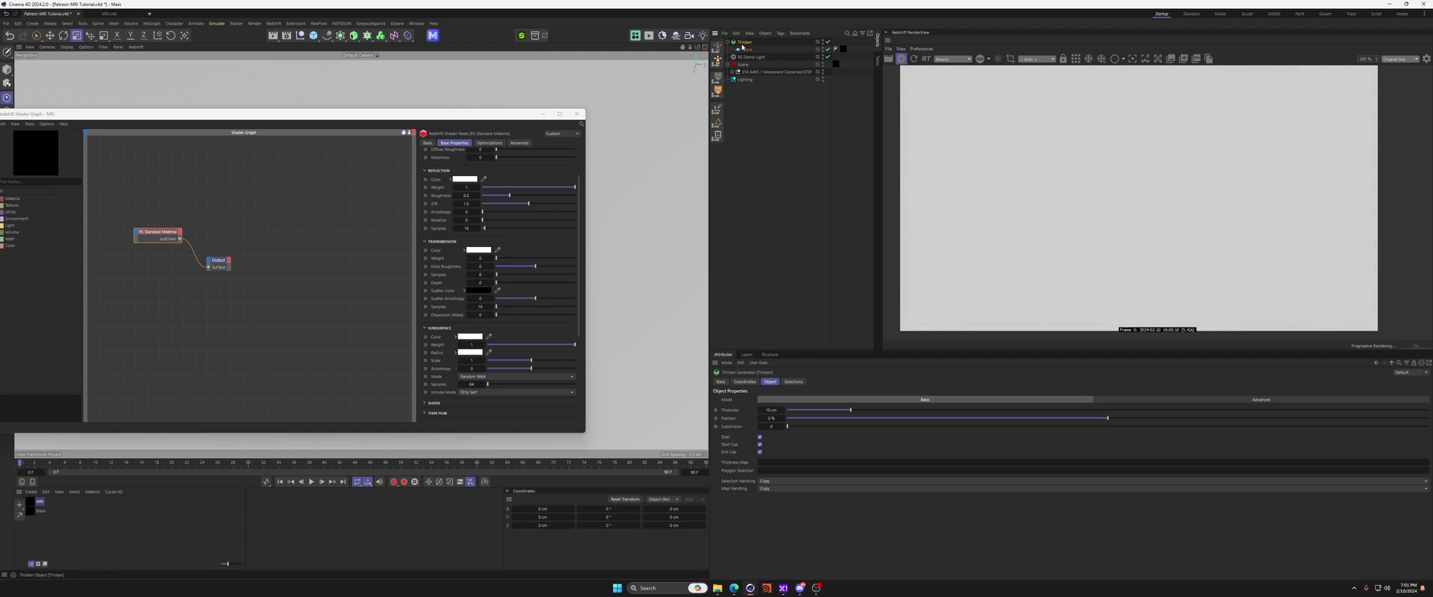
Close the shader graph and set the Thicken generator's thickness to 0.001 cm.
{"action": "left_click", "coordinate": [581, 115]}
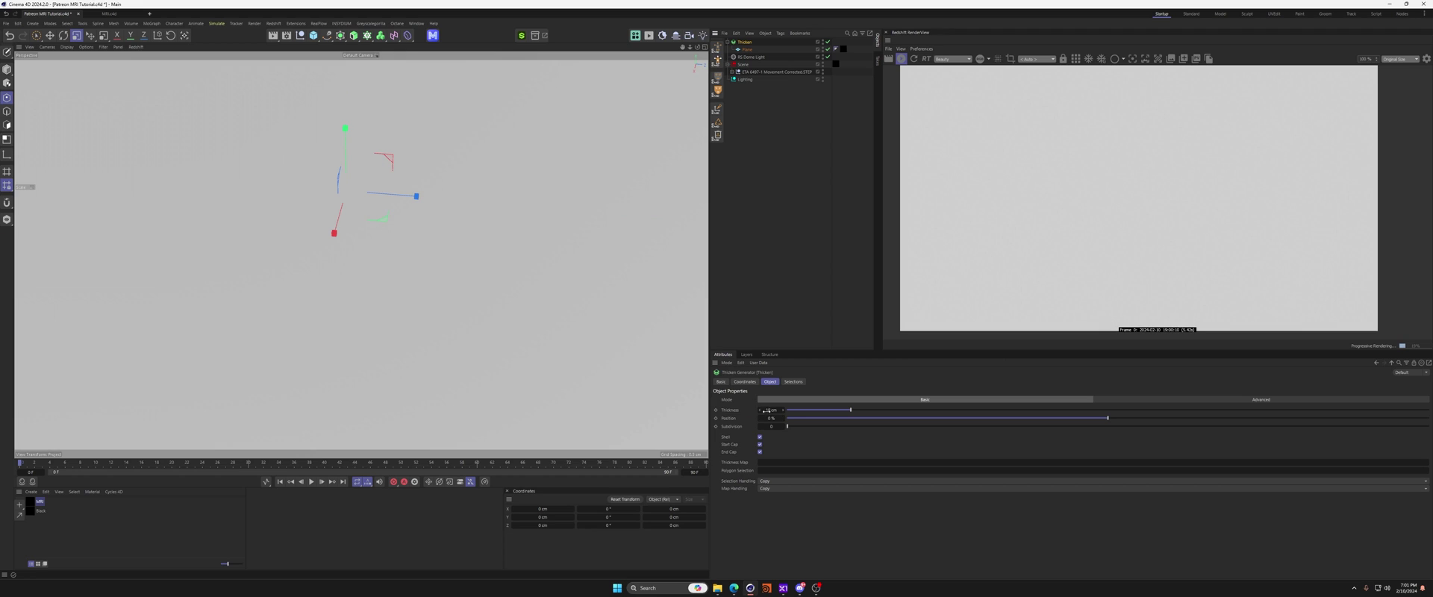
{"action": "type", "text": ".001"}
{"action": "key", "text": "Return"}
{"action": "scroll", "coordinate": [522, 216], "scroll_direction": "down", "scroll_amount": 6}
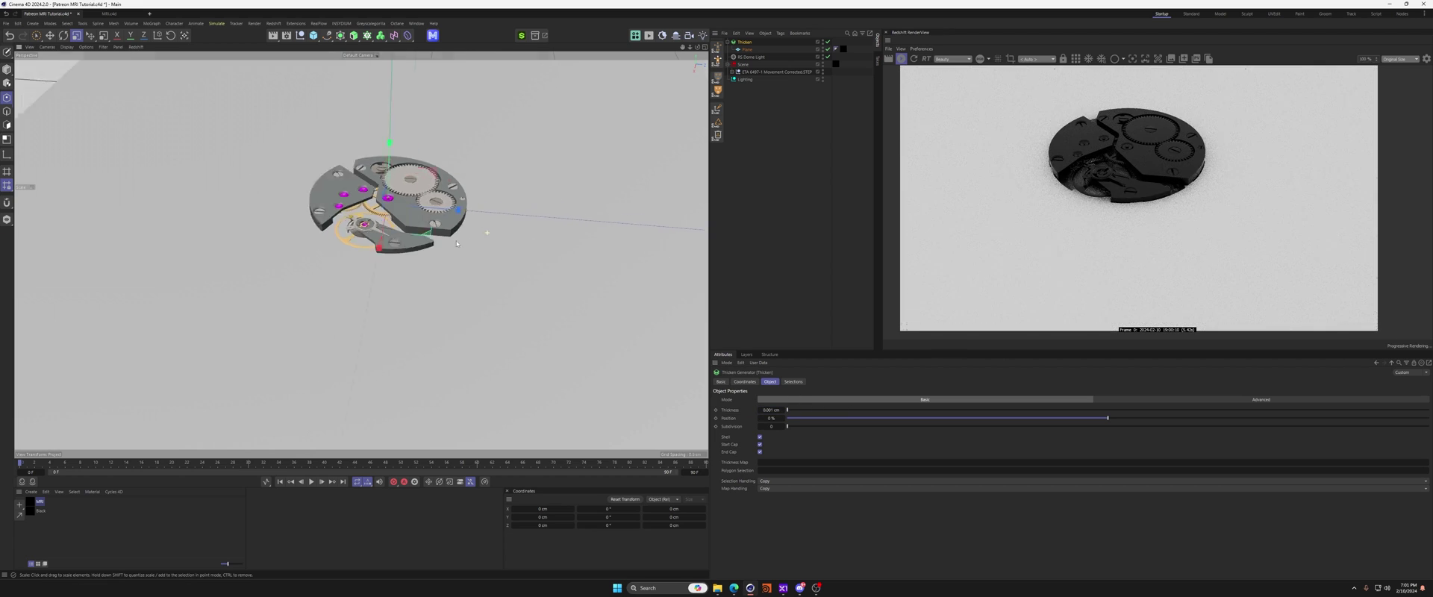
{"action": "left_click_drag", "start_coordinate": [441, 268], "coordinate": [427, 238], "text": "alt"}
{"action": "scroll", "coordinate": [425, 232], "scroll_direction": "up", "scroll_amount": 6}
Examine the thickened plane close up in the Front view where it cuts the watch movement, and return to the perspective view.
{"action": "middle_click", "coordinate": [425, 230]}
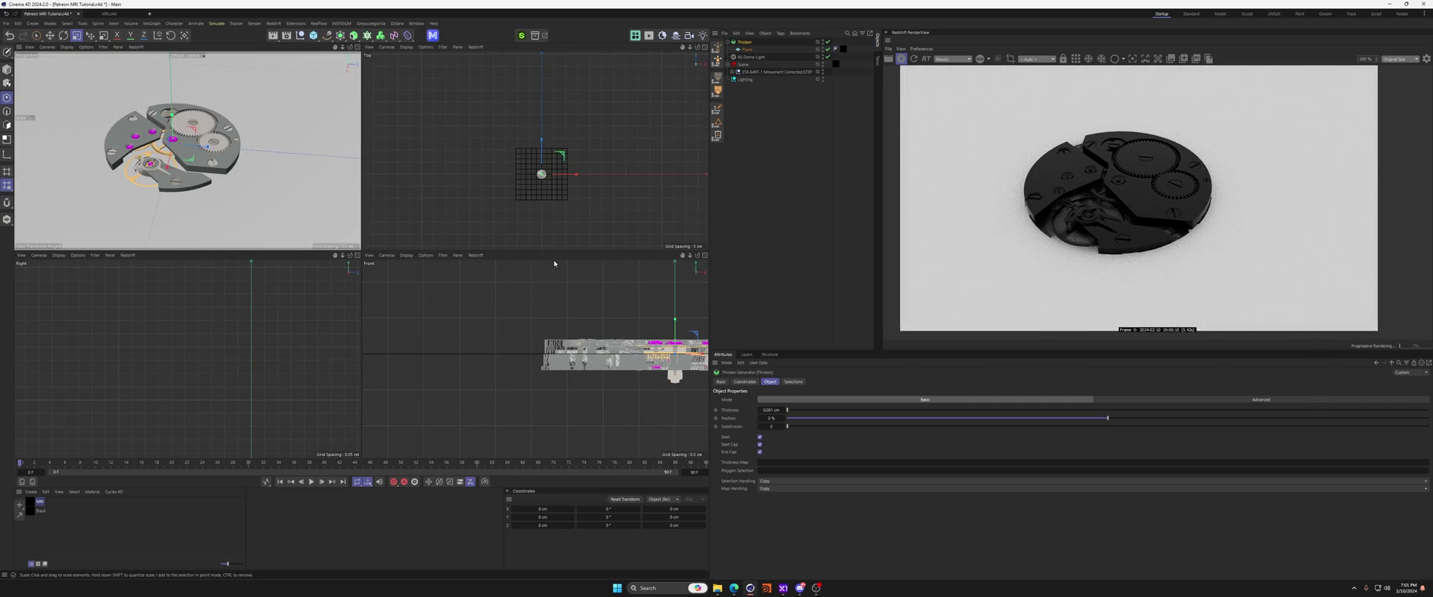
{"action": "middle_click", "coordinate": [385, 306]}
{"action": "scroll", "coordinate": [366, 235], "scroll_direction": "up", "scroll_amount": 10}
{"action": "scroll", "coordinate": [354, 233], "scroll_direction": "up", "scroll_amount": 4}
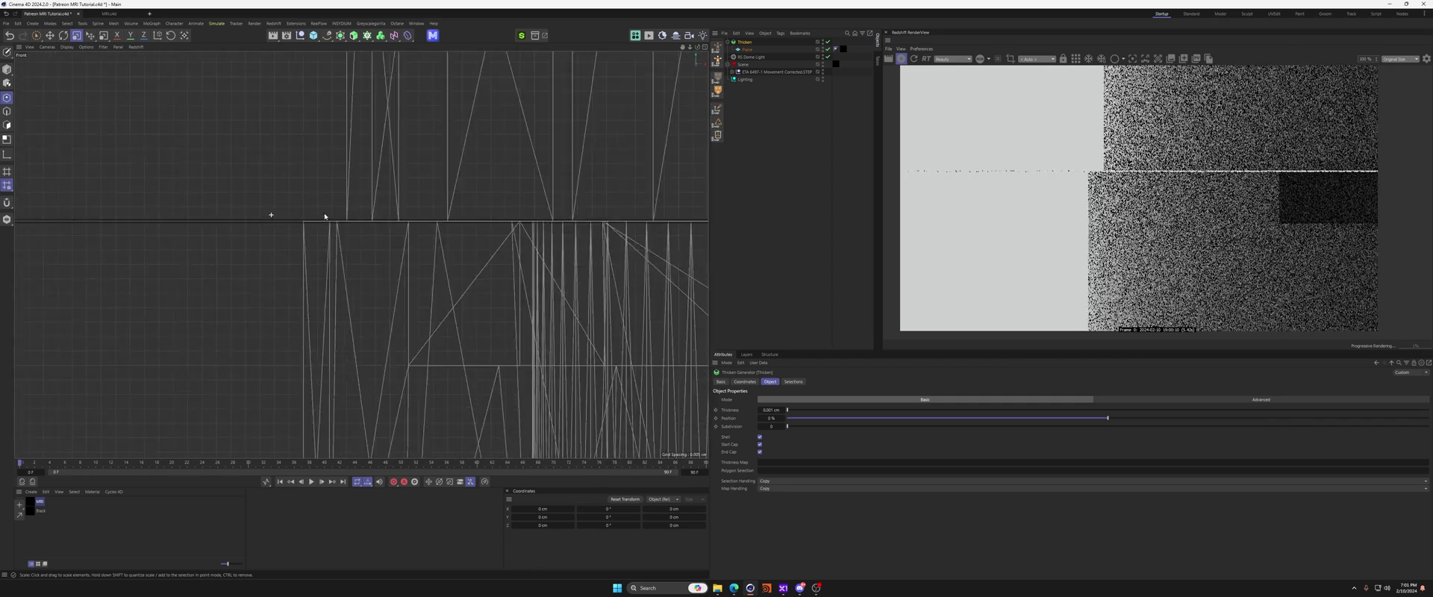
{"action": "scroll", "coordinate": [452, 238], "scroll_direction": "down", "scroll_amount": 3}
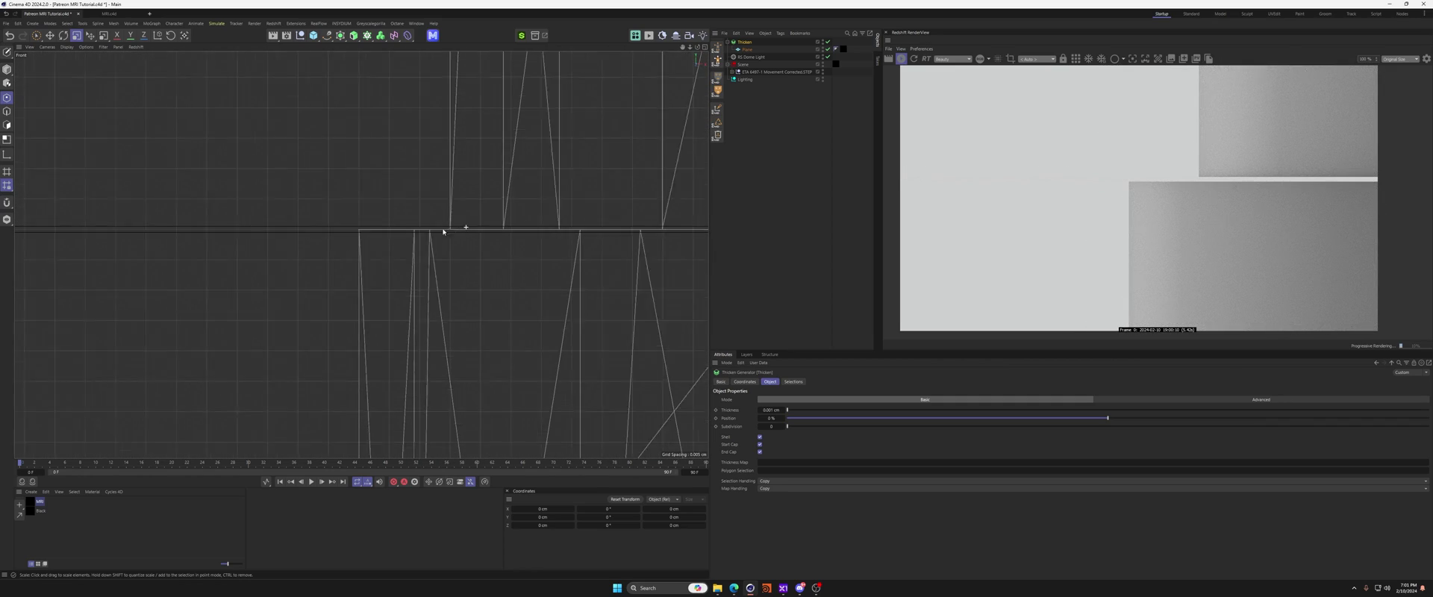
{"action": "key", "text": "F1"}
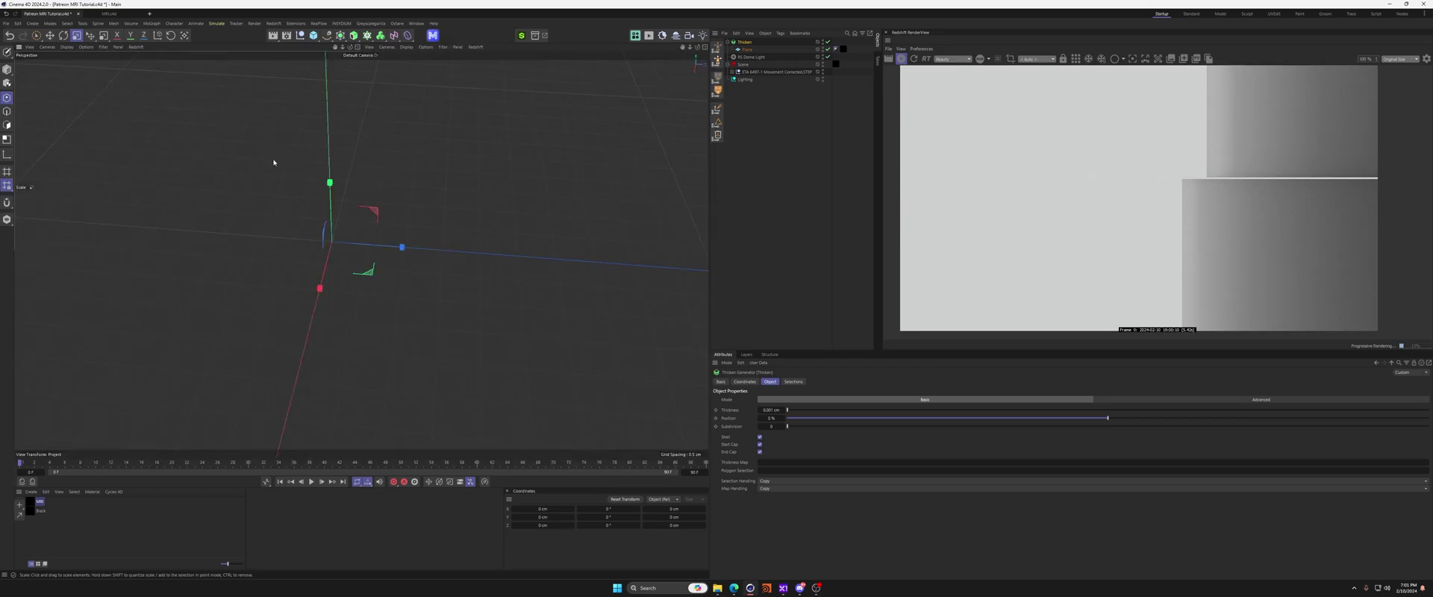
{"action": "middle_click_drag", "start_coordinate": [394, 240], "coordinate": [417, 241], "text": "alt"}
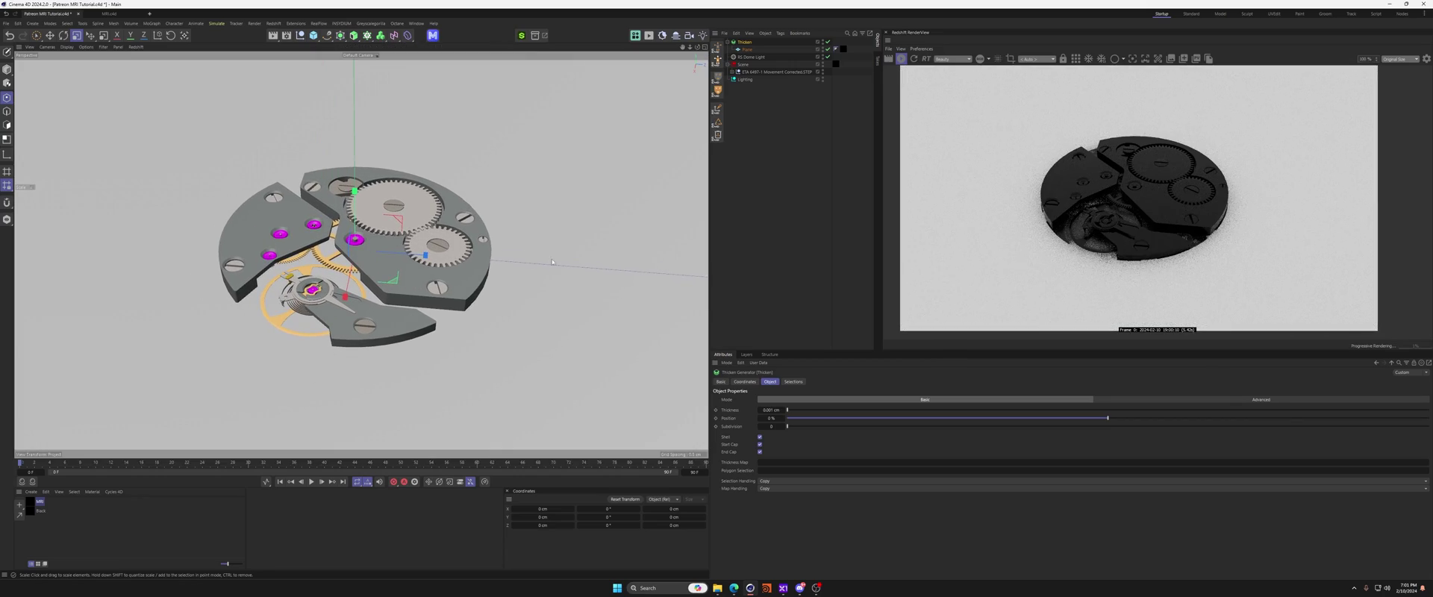
Raise the thickened plane slightly along the Y axis so it cuts the watch movement higher up.
{"action": "key", "text": "e"}
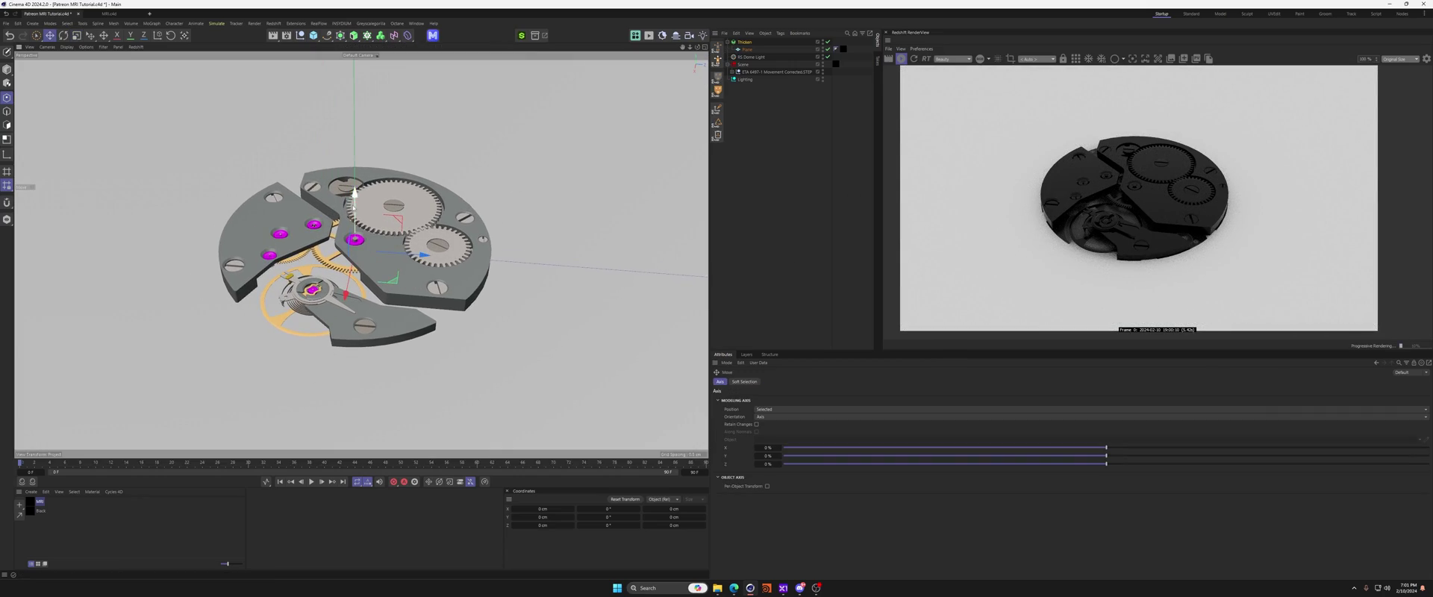
{"action": "mouse_move", "coordinate": [355, 207]}
{"action": "left_mouse_down"}
{"action": "mouse_move", "coordinate": [354, 187]}
{"action": "mouse_move", "coordinate": [353, 203]}
{"action": "left_mouse_up"}
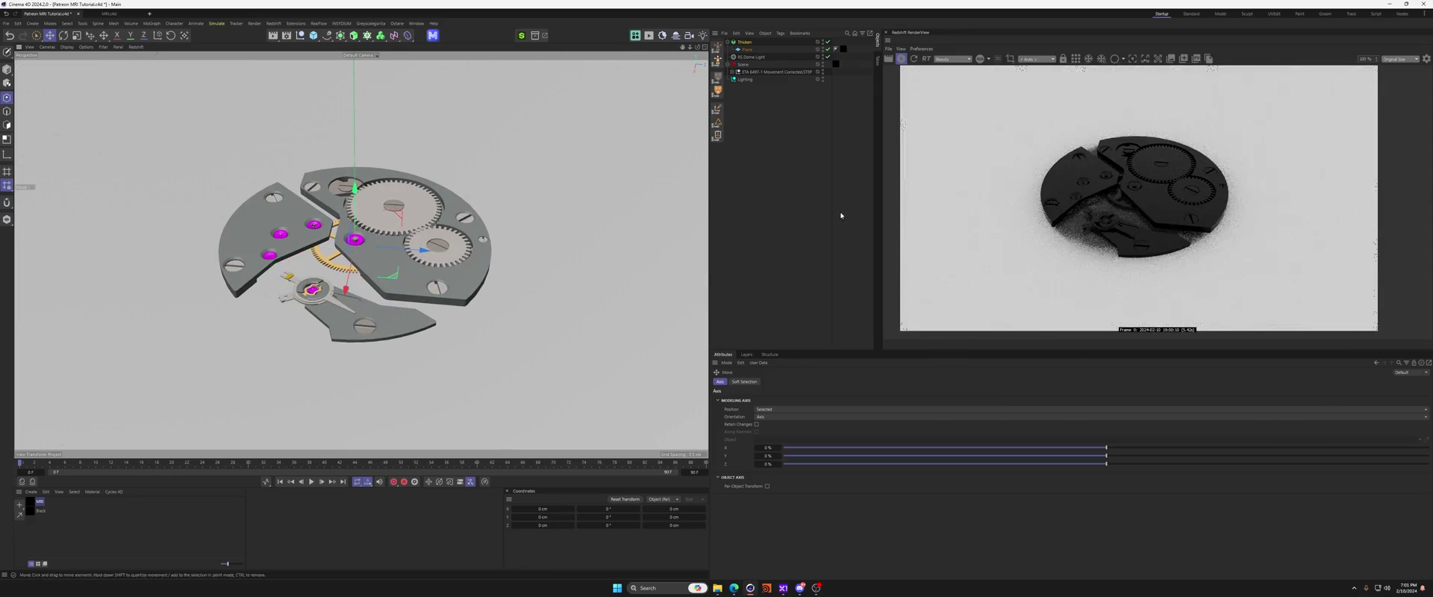
{"action": "mouse_move", "coordinate": [440, 263]}
{"action": "left_mouse_down", "text": "alt"}
{"action": "mouse_move", "coordinate": [442, 196]}
{"action": "mouse_move", "coordinate": [437, 274]}
{"action": "left_mouse_up", "text": "alt"}
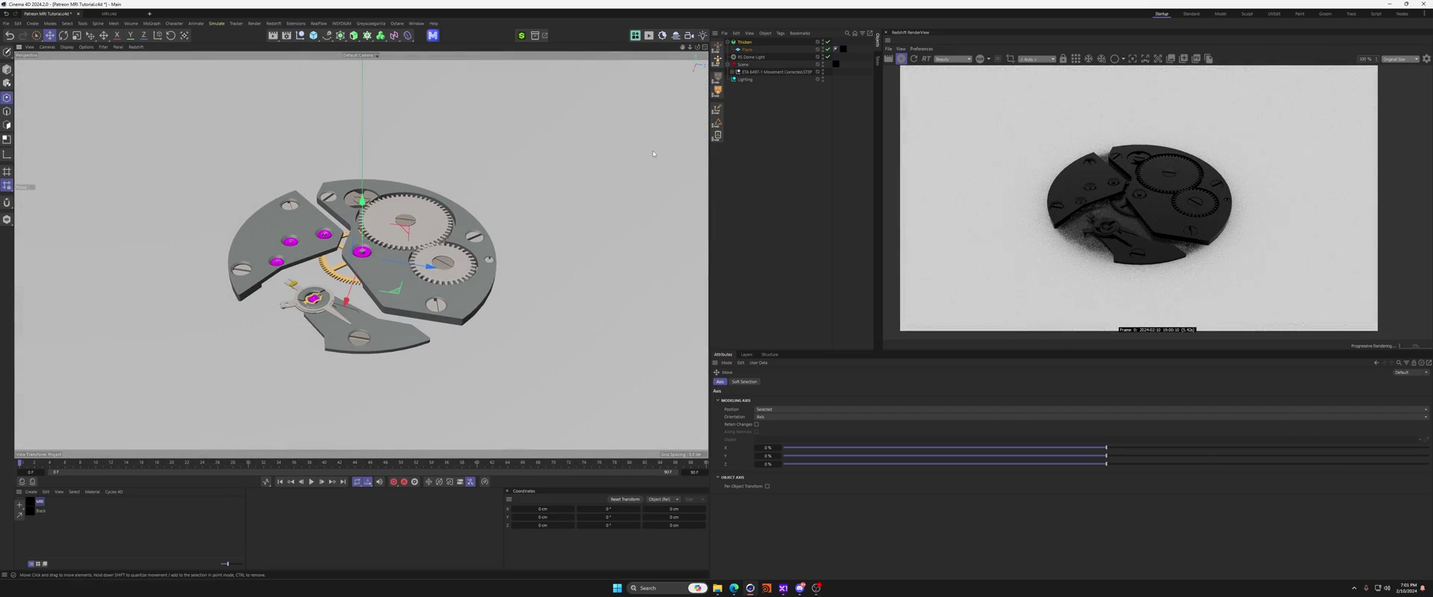
Add a Redshift Object tag to the watch movement group, enable its visibility override and disable Primary Ray Visible.
{"action": "left_click", "coordinate": [750, 73]}
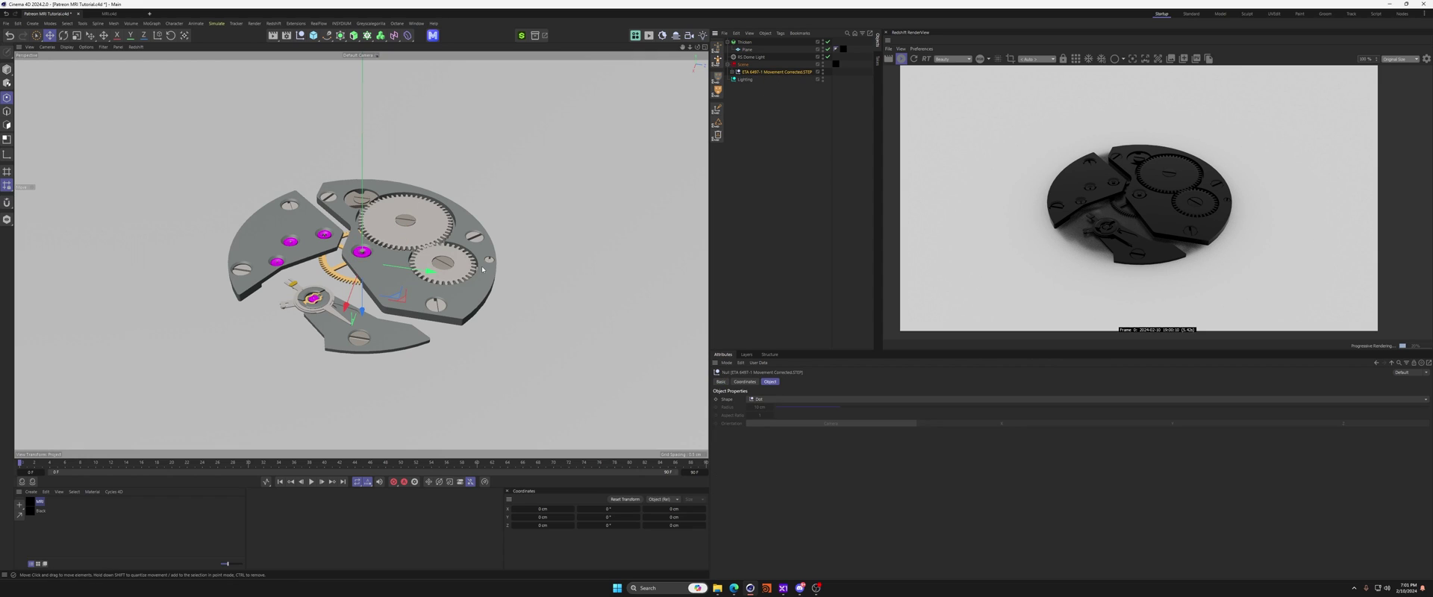
{"action": "right_click", "coordinate": [760, 74]}
{"action": "mouse_move", "coordinate": [815, 177]}
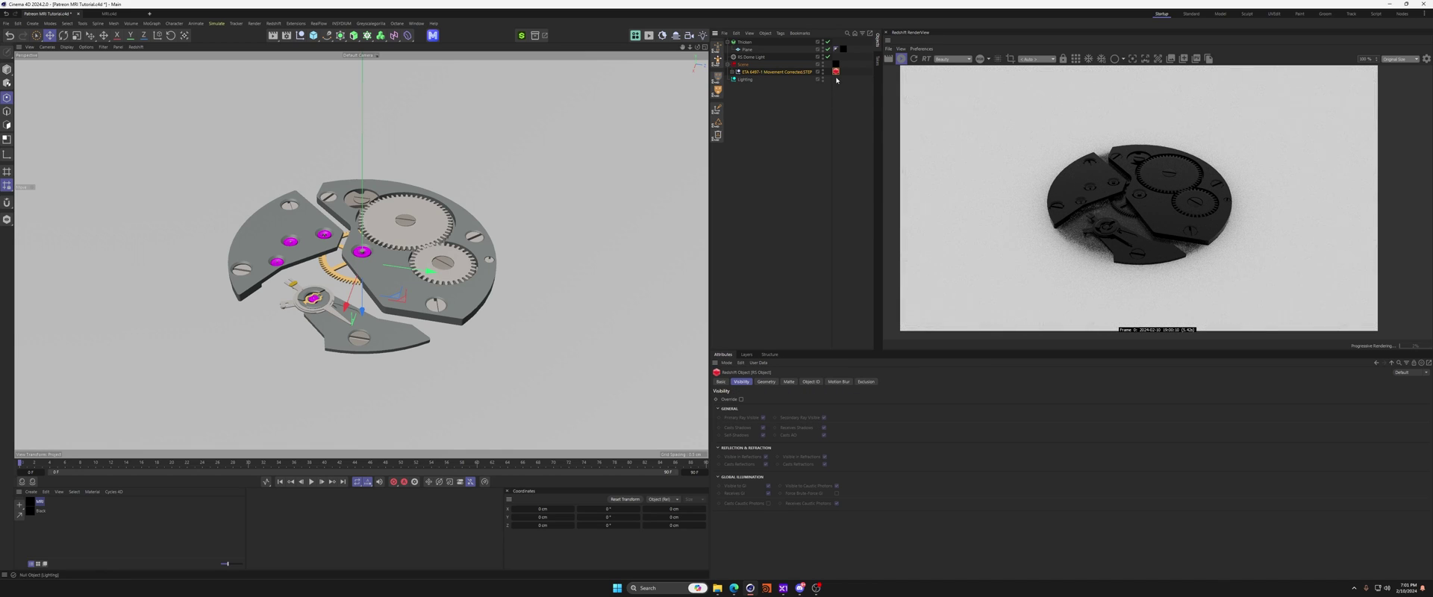
{"action": "left_click", "coordinate": [742, 400]}
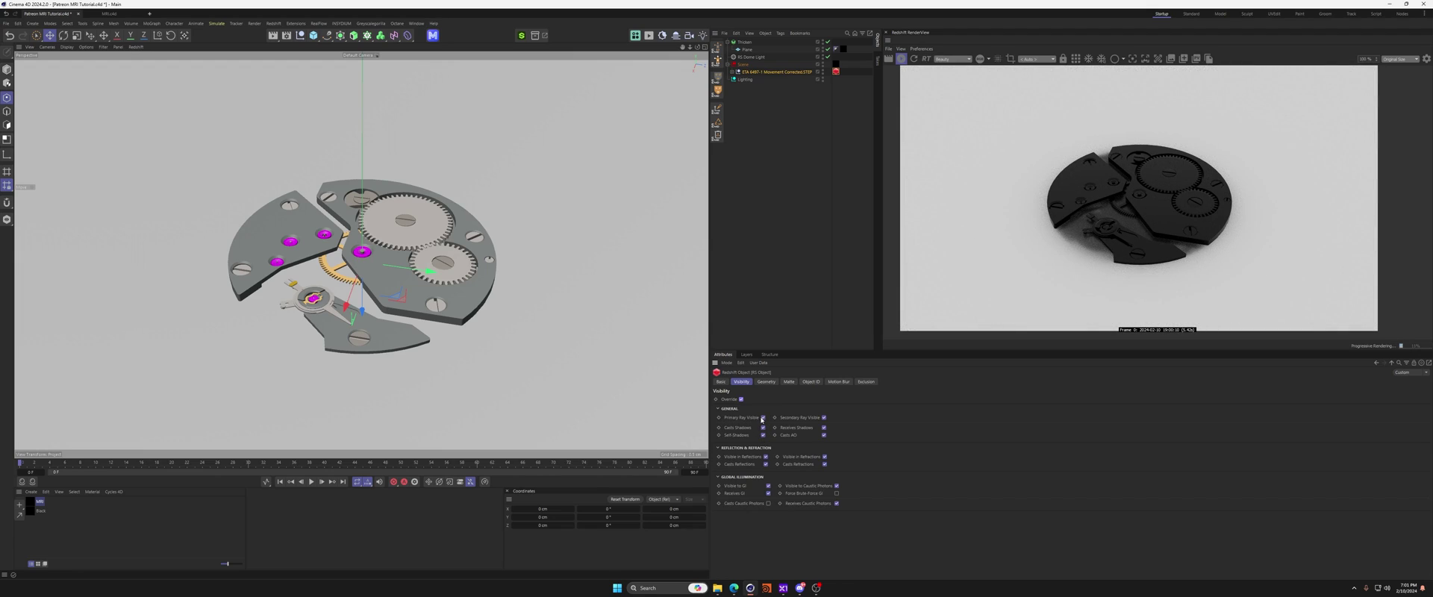
{"action": "middle_click_drag", "start_coordinate": [408, 291], "coordinate": [428, 288], "text": "alt"}
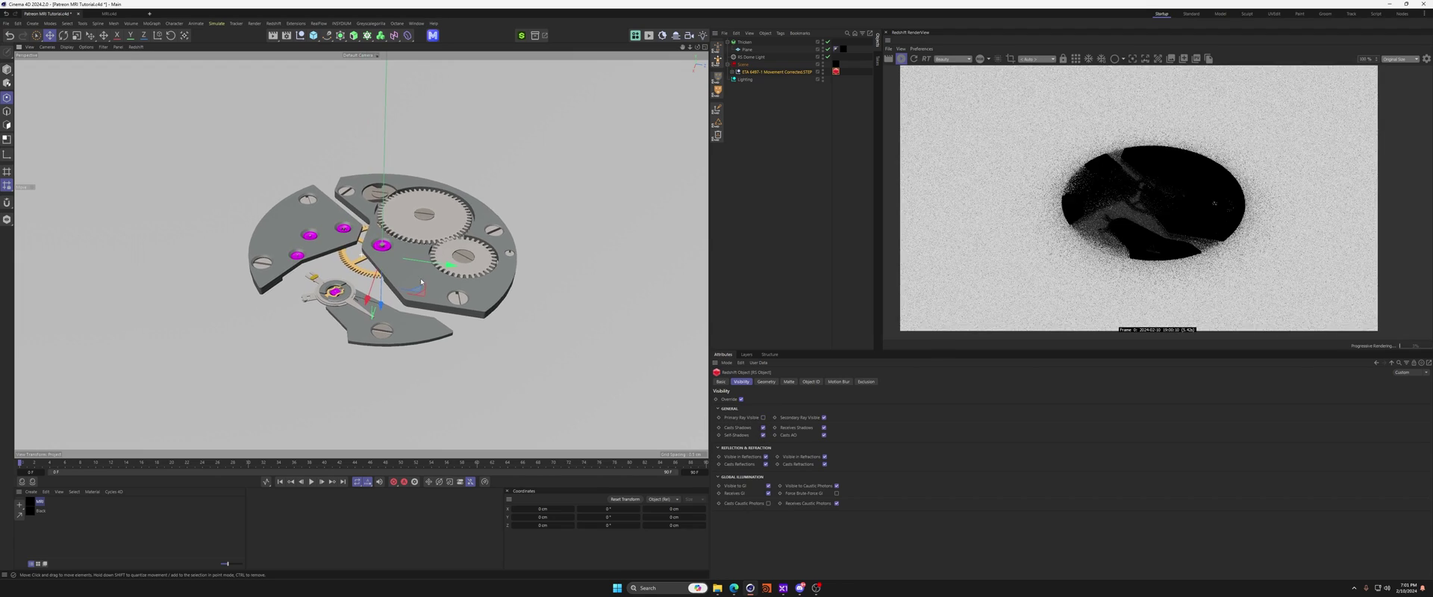
{"action": "left_click_drag", "start_coordinate": [429, 288], "coordinate": [595, 185], "text": "alt"}
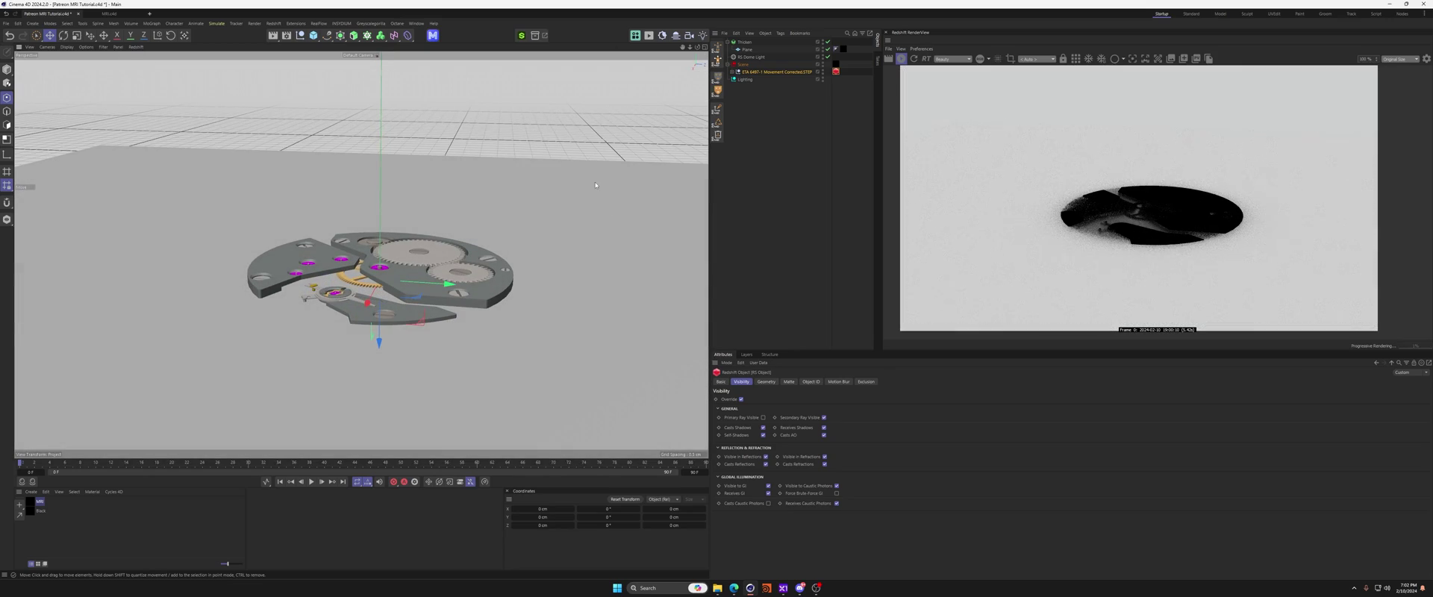
{"action": "left_click_drag", "start_coordinate": [394, 312], "coordinate": [377, 268], "text": "alt"}
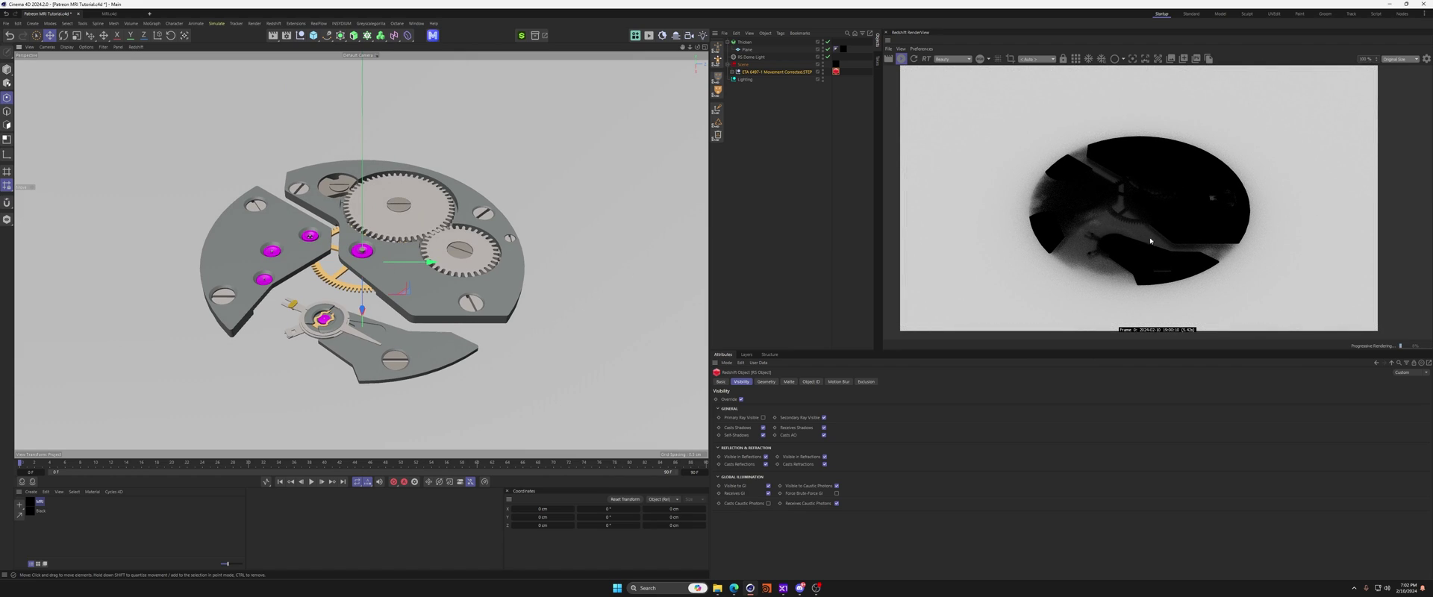
Add a Redshift Area Light, scale it and move it away from the centre of the watch movement.
{"action": "left_click", "coordinate": [702, 36]}
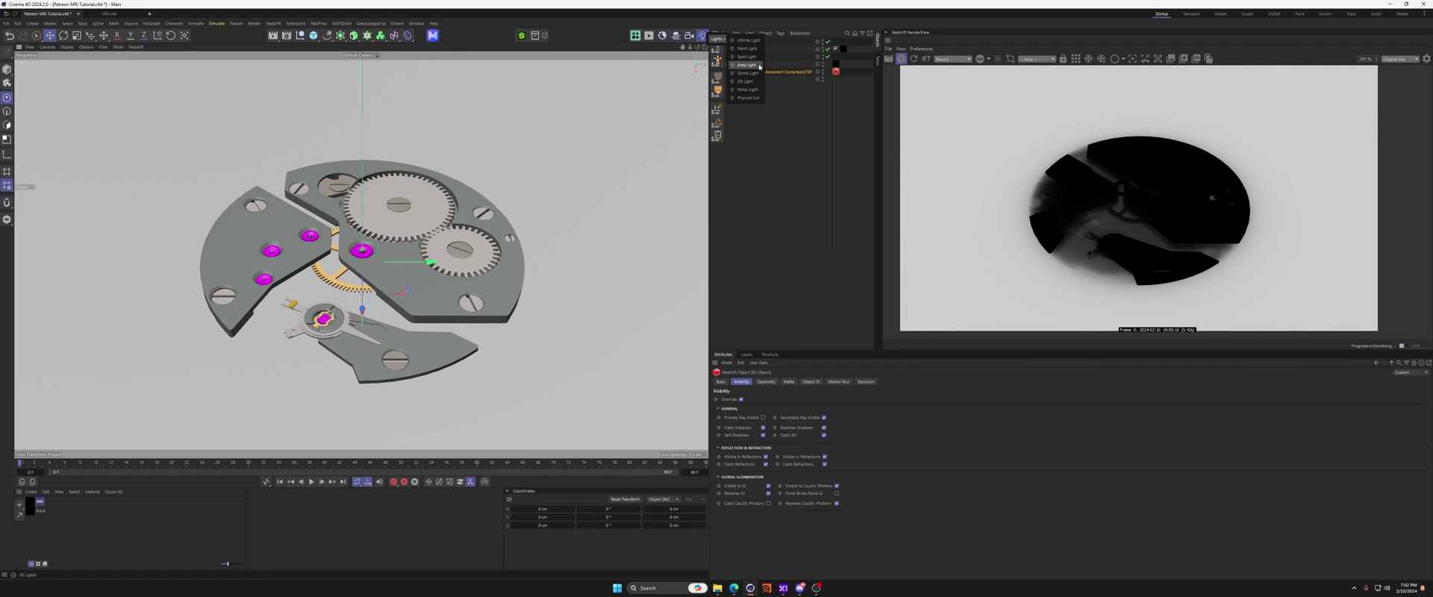
{"action": "left_click", "coordinate": [745, 65]}
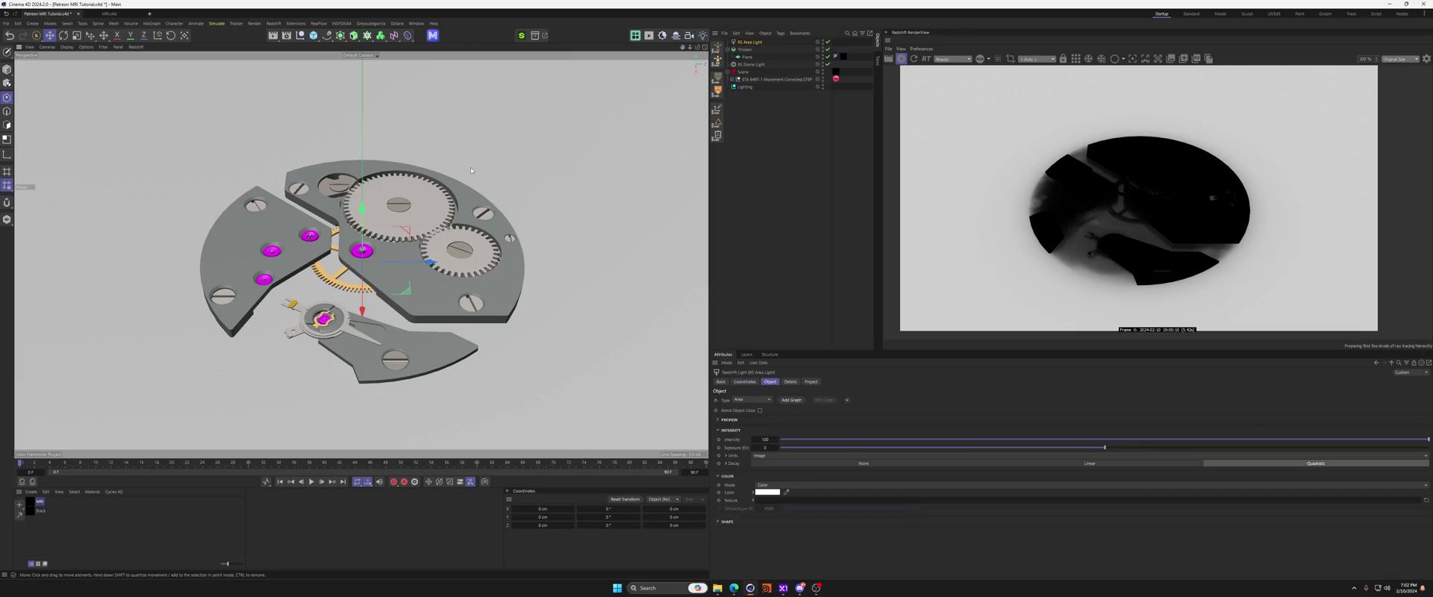
{"action": "key", "text": "t"}
{"action": "left_click_drag", "start_coordinate": [552, 161], "coordinate": [0, 262]}
{"action": "key", "text": "e"}
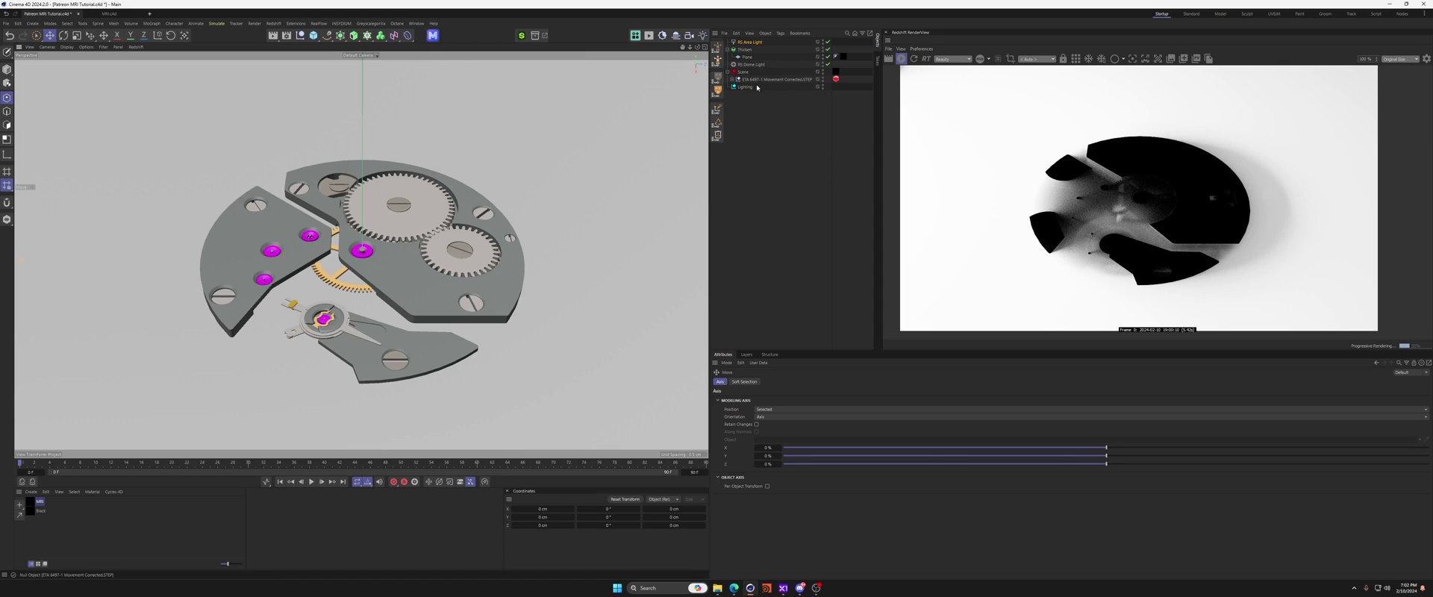
Disable Receive Shadows in the watch movement group's Redshift Object tag.
{"action": "left_click", "coordinate": [837, 78]}
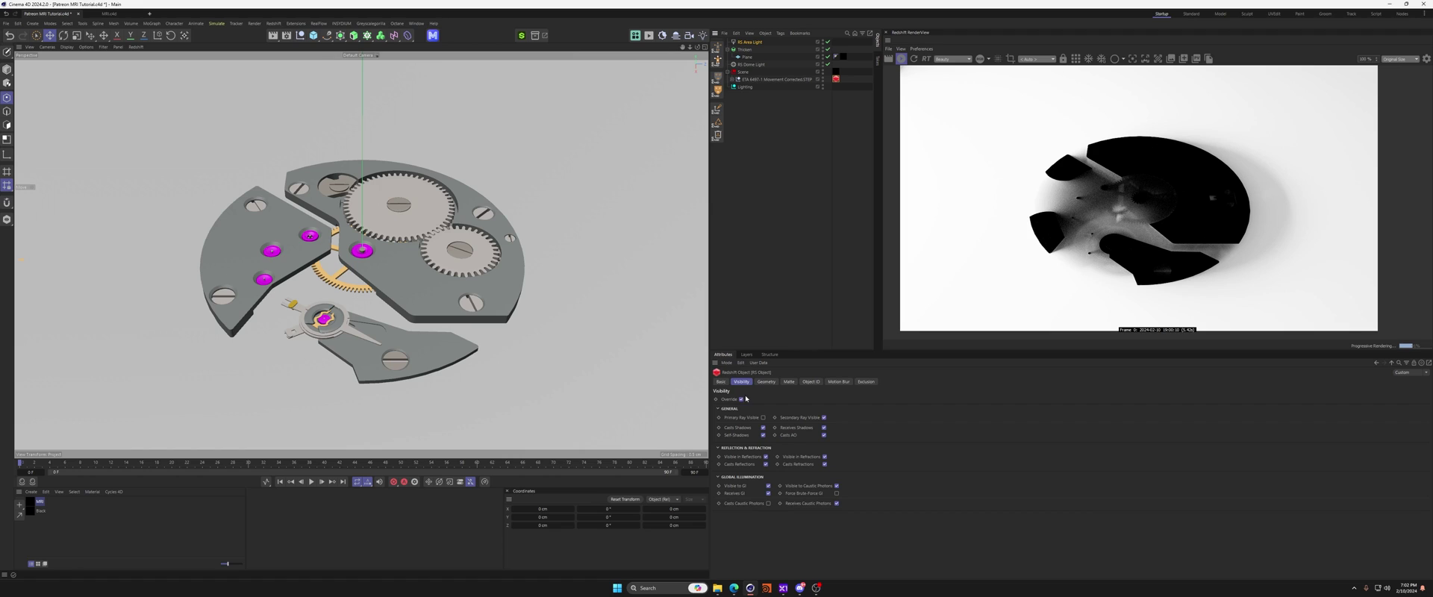
{"action": "left_click", "coordinate": [824, 428]}
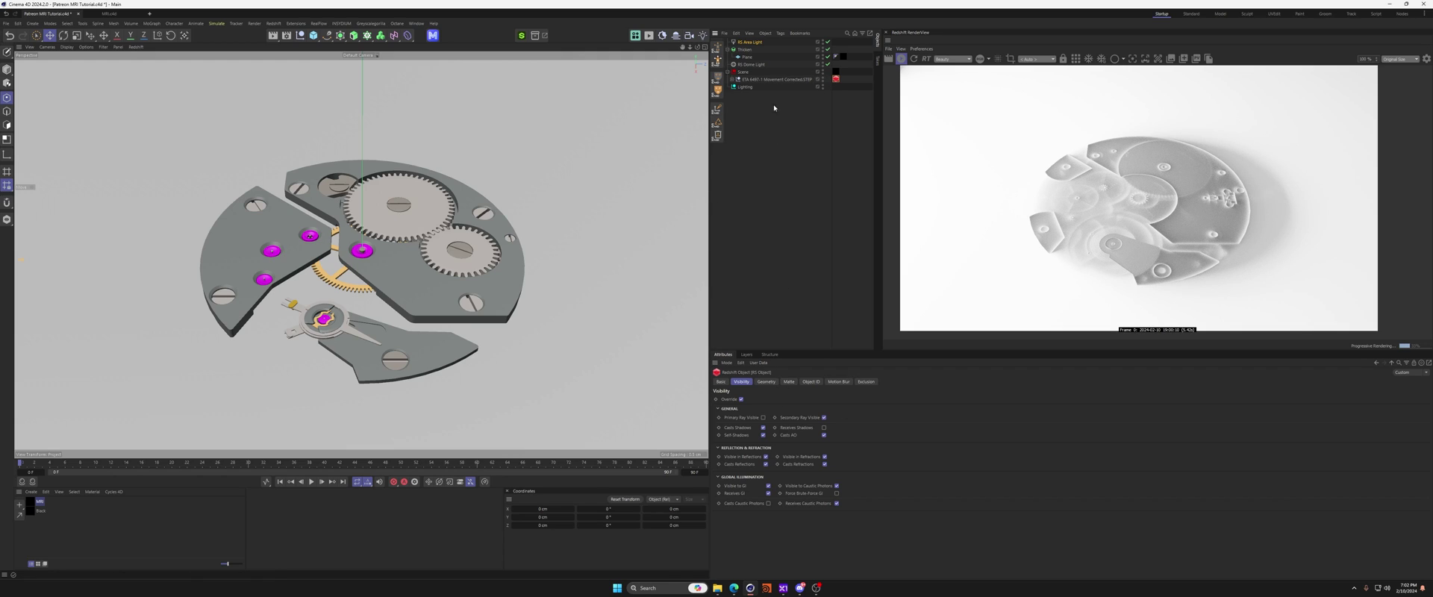
Exclude the Thicken object from the Redshift Area Light's illumination using the light's Project settings.
{"action": "left_click", "coordinate": [753, 42]}
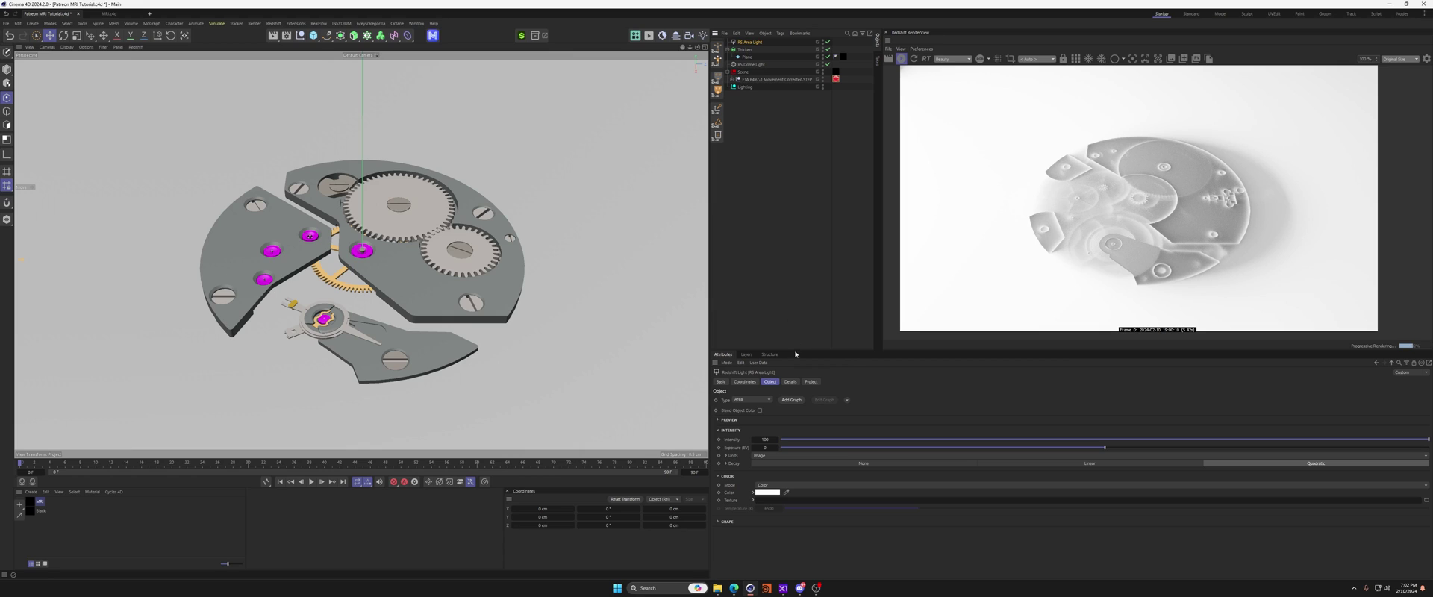
{"action": "left_click_drag", "start_coordinate": [795, 350], "coordinate": [795, 333]}
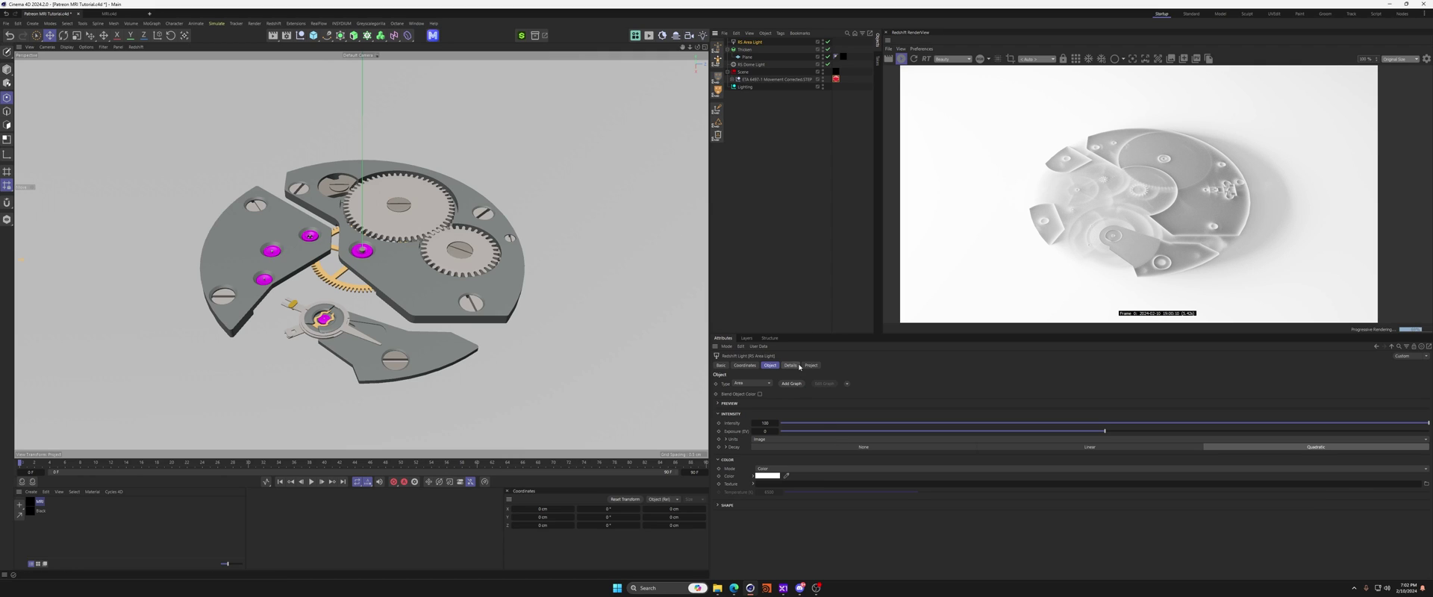
{"action": "left_click", "coordinate": [812, 365]}
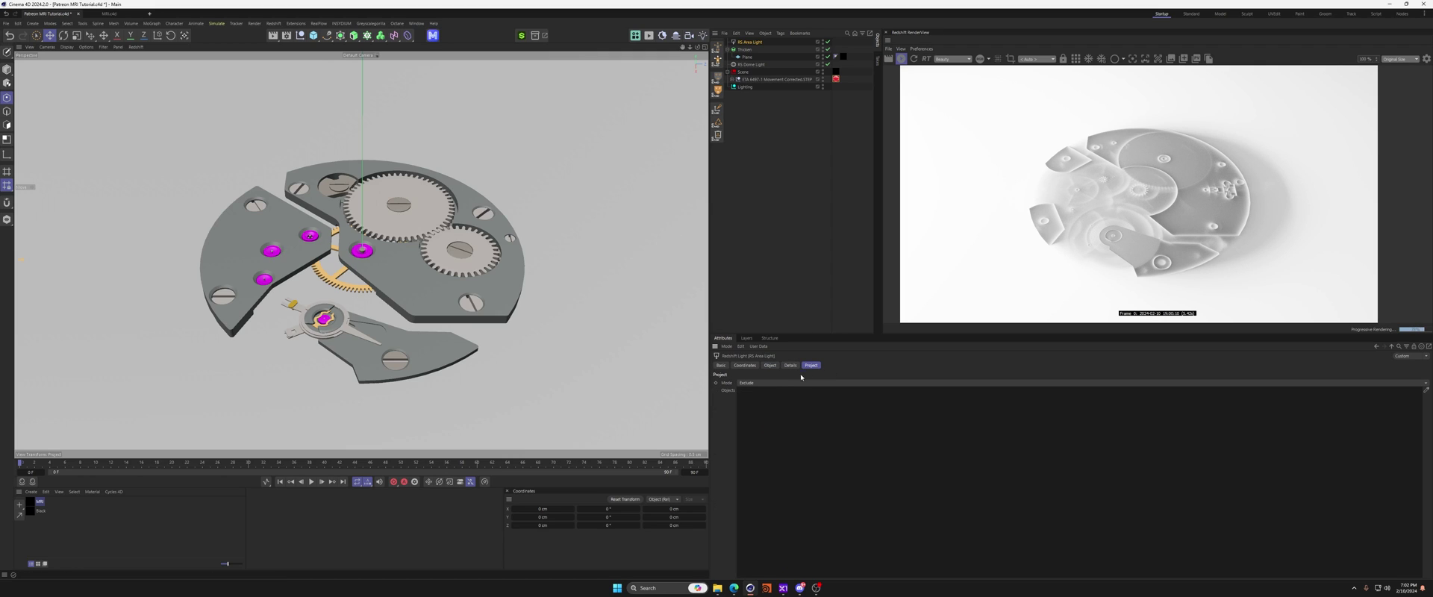
{"action": "left_click_drag", "start_coordinate": [745, 49], "coordinate": [782, 452]}
Rename the Thicken object as MRI PLANE and collapse its hierarchy.
{"action": "double_click", "coordinate": [745, 50]}
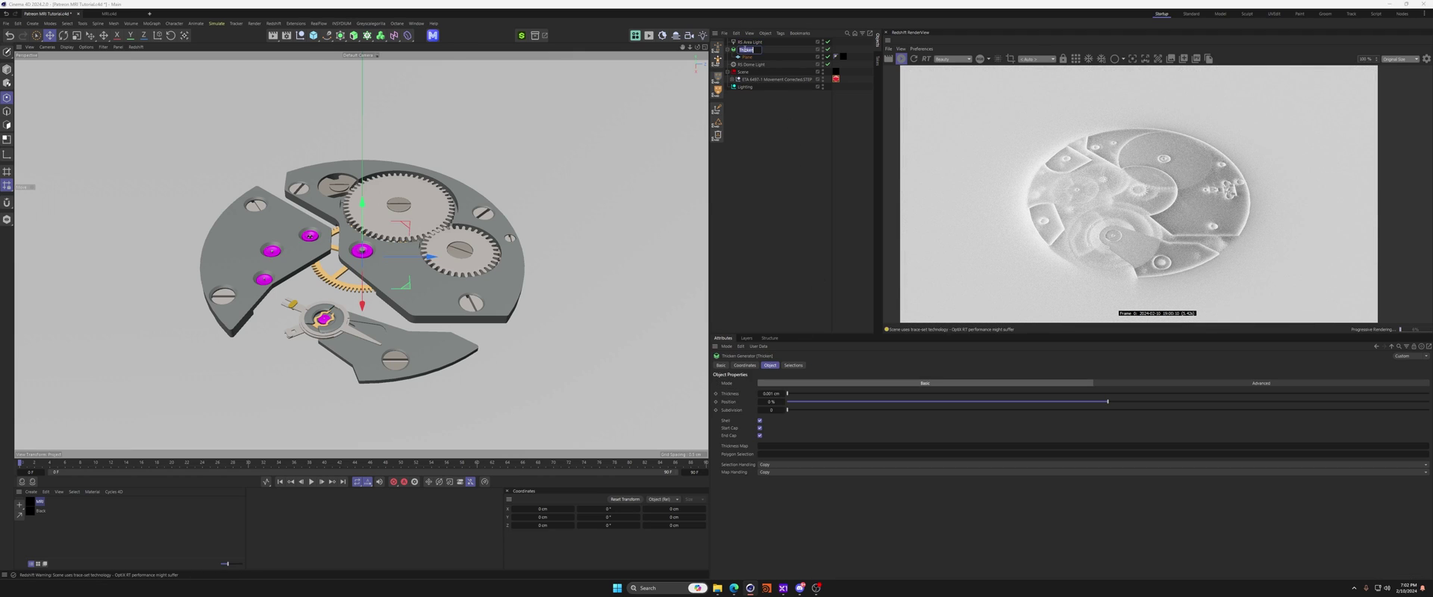
{"action": "type", "text": "MRI PLANE"}
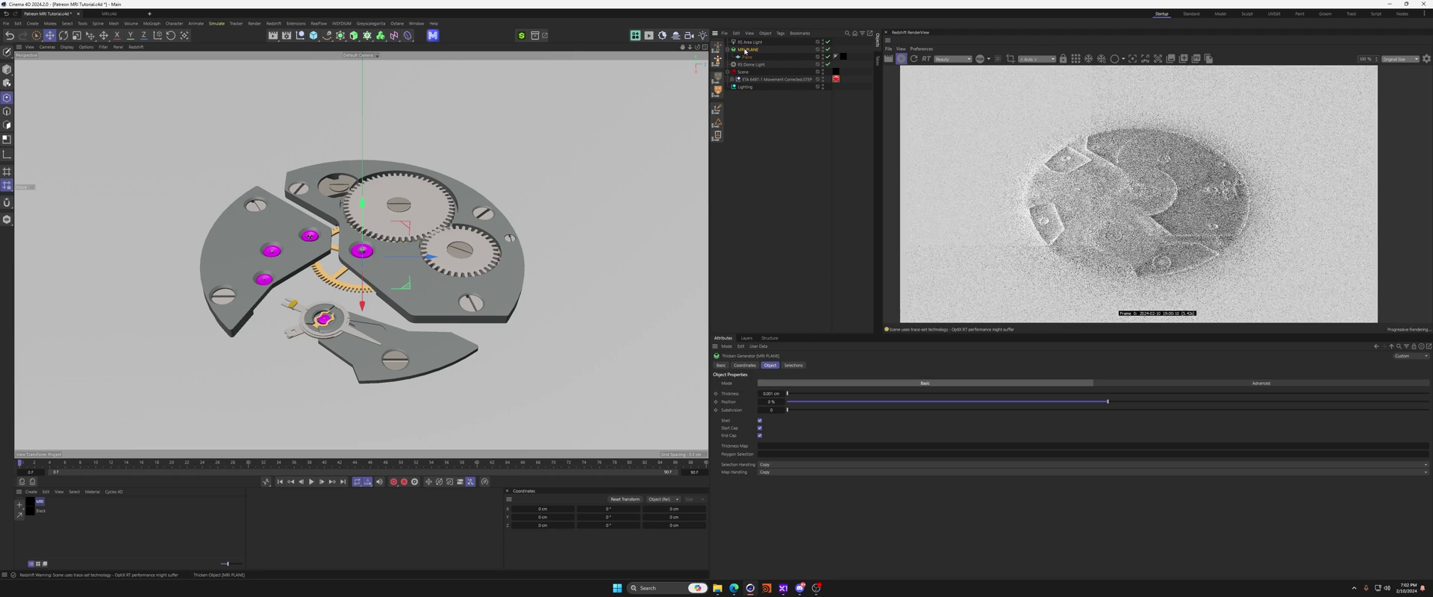
{"action": "left_click", "coordinate": [729, 50]}
Reduce the Redshift Area Light's Spread to about 0.02 in its Shape settings.
{"action": "left_click", "coordinate": [745, 43]}
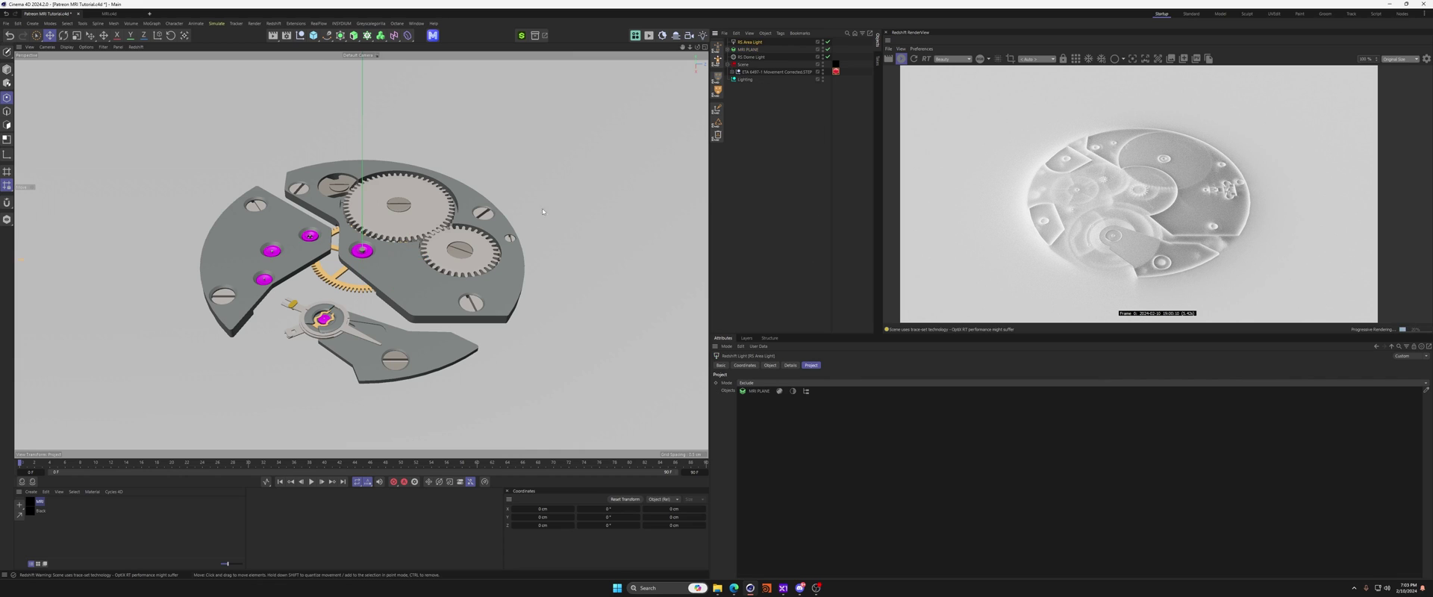
{"action": "middle_click_drag", "start_coordinate": [284, 296], "coordinate": [282, 293], "text": "alt"}
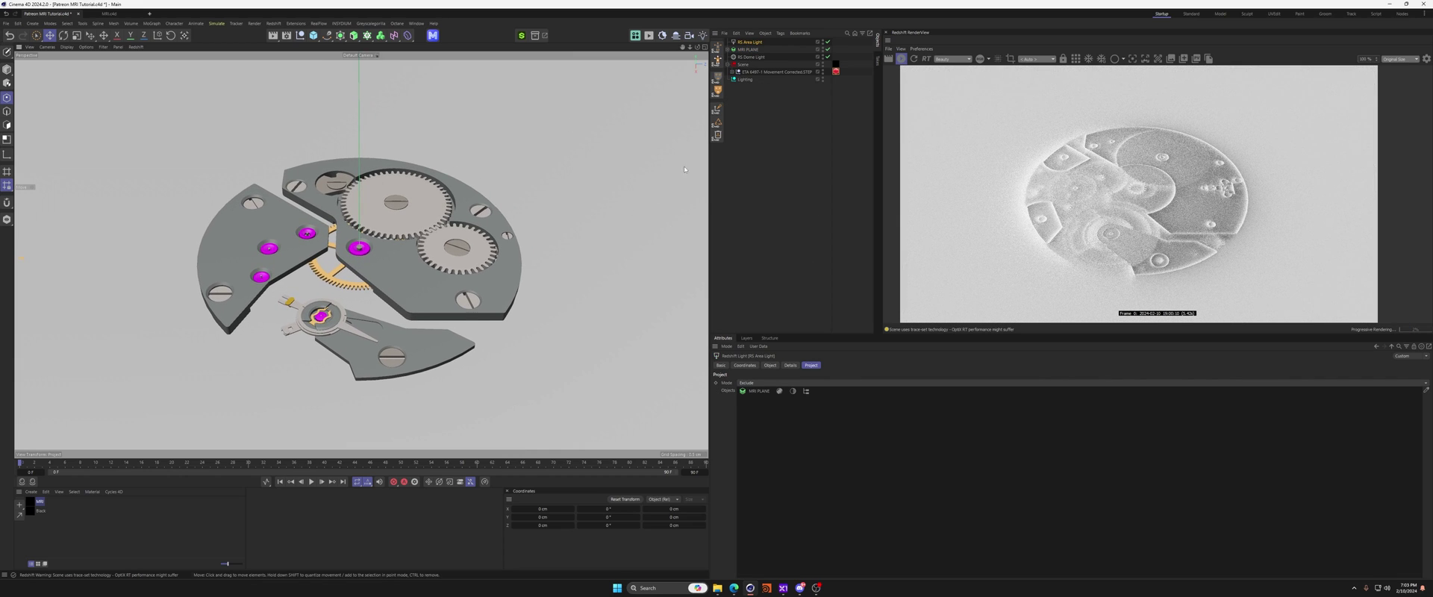
{"action": "left_click", "coordinate": [769, 365]}
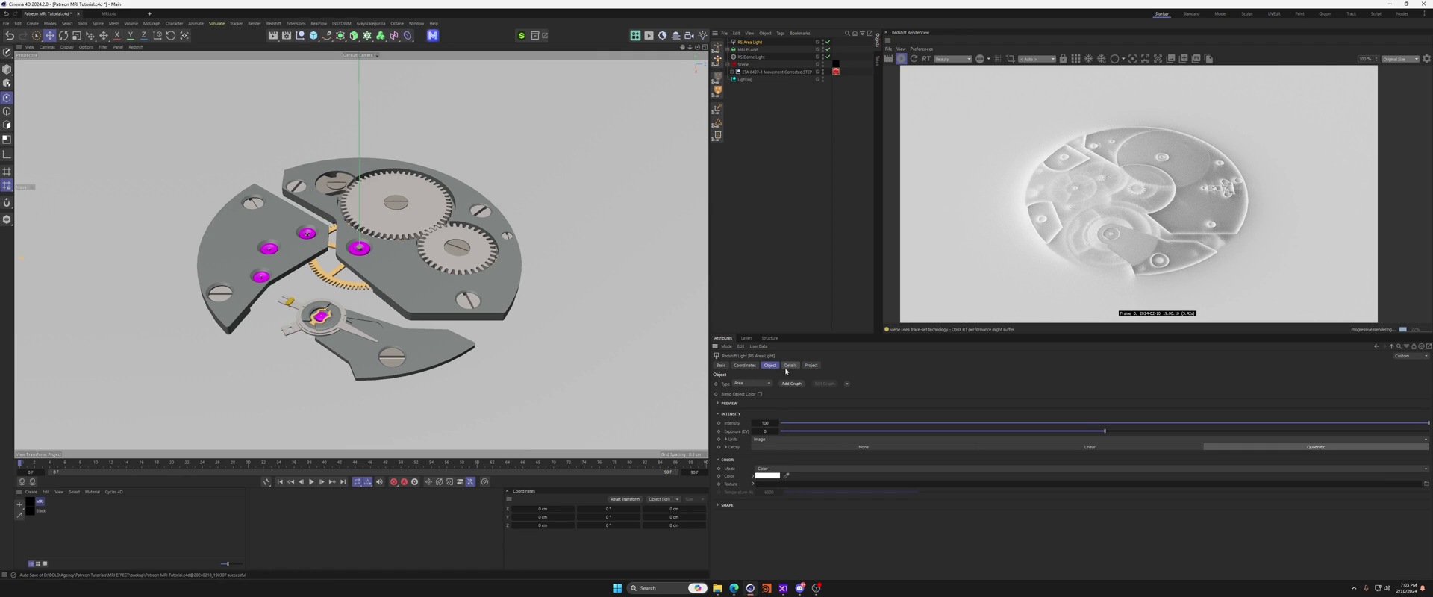
{"action": "left_click", "coordinate": [726, 506]}
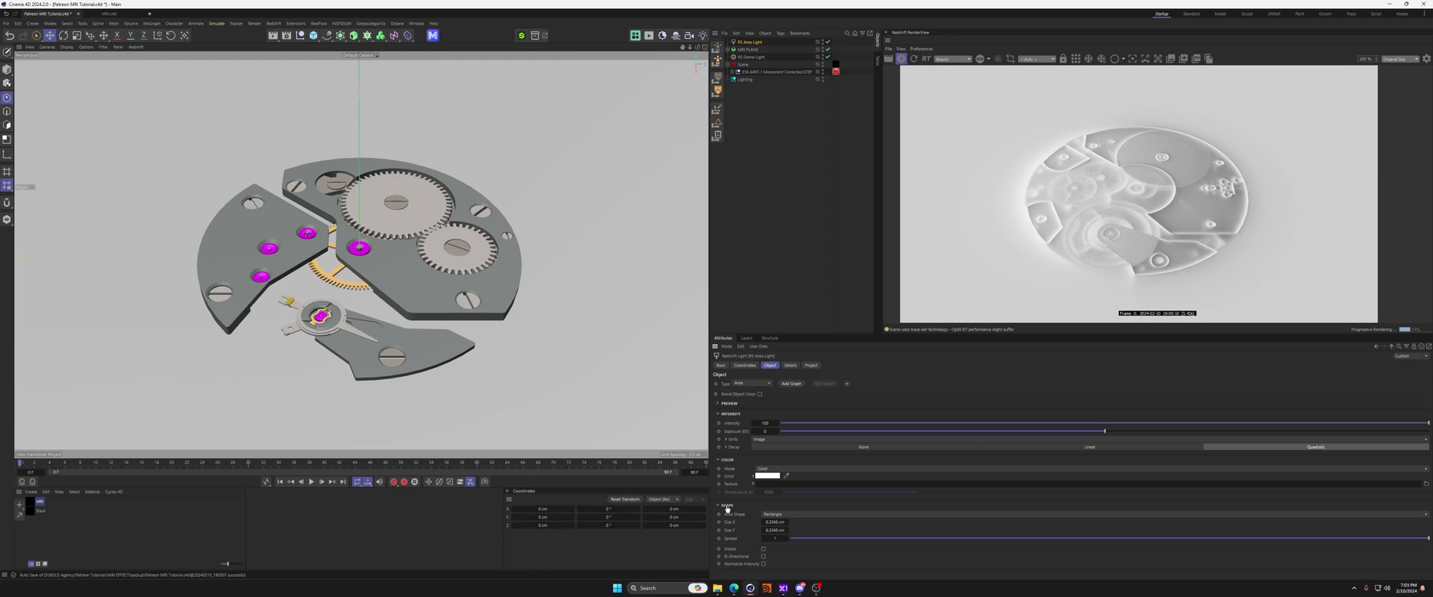
{"action": "left_click", "coordinate": [803, 539]}
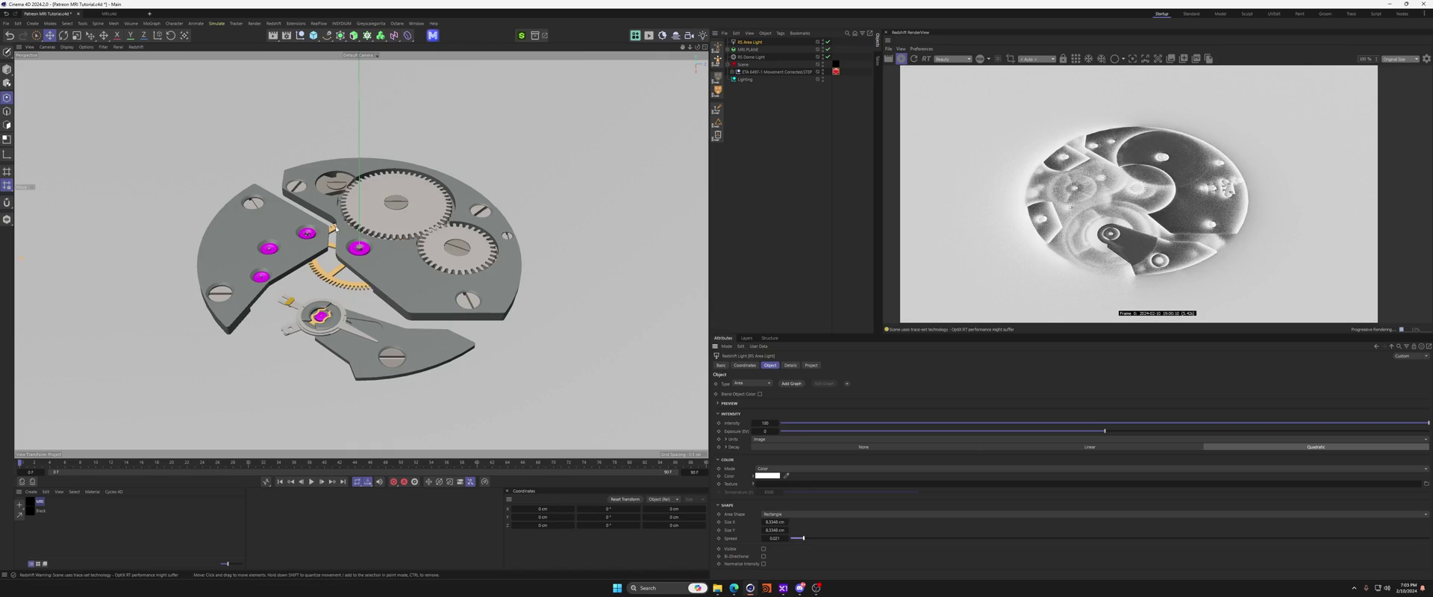
Set the Redshift Area Light's intensity to 10.
{"action": "mouse_move", "coordinate": [373, 228]}
{"action": "left_mouse_down", "text": "alt"}
{"action": "mouse_move", "coordinate": [390, 215]}
{"action": "mouse_move", "coordinate": [380, 236]}
{"action": "left_mouse_up", "text": "alt"}
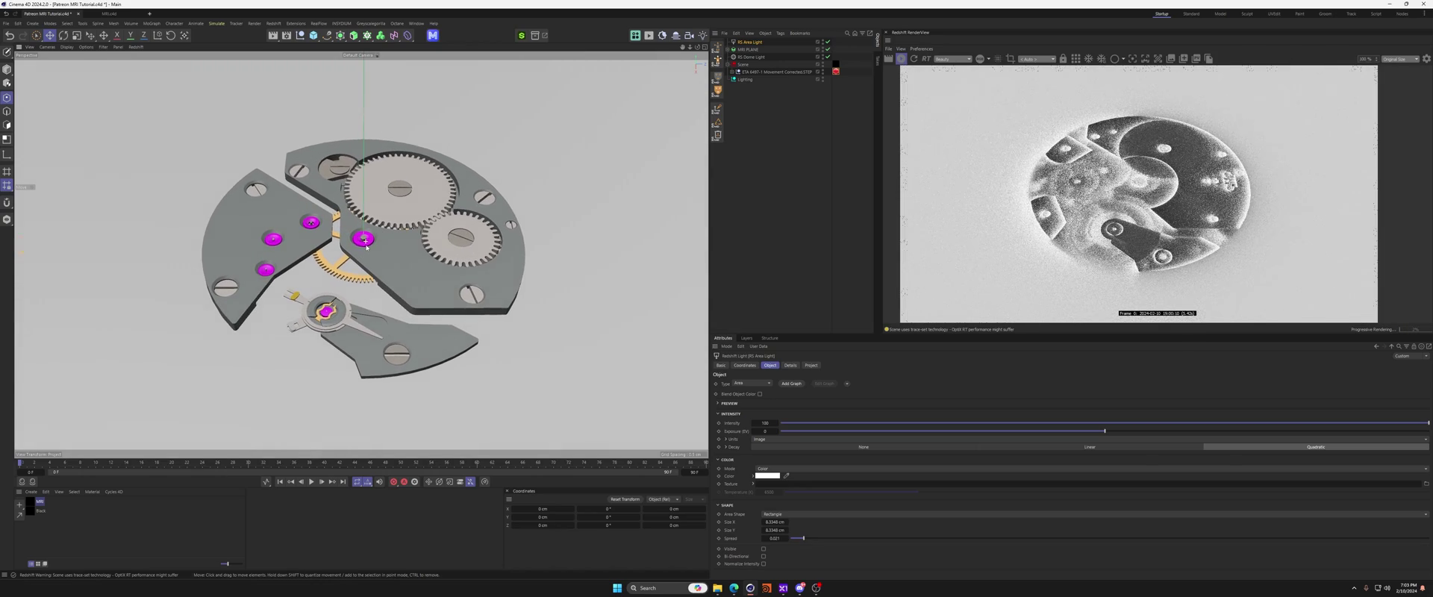
{"action": "scroll", "coordinate": [380, 235], "scroll_direction": "down", "scroll_amount": 1}
{"action": "left_click", "coordinate": [1076, 58]}
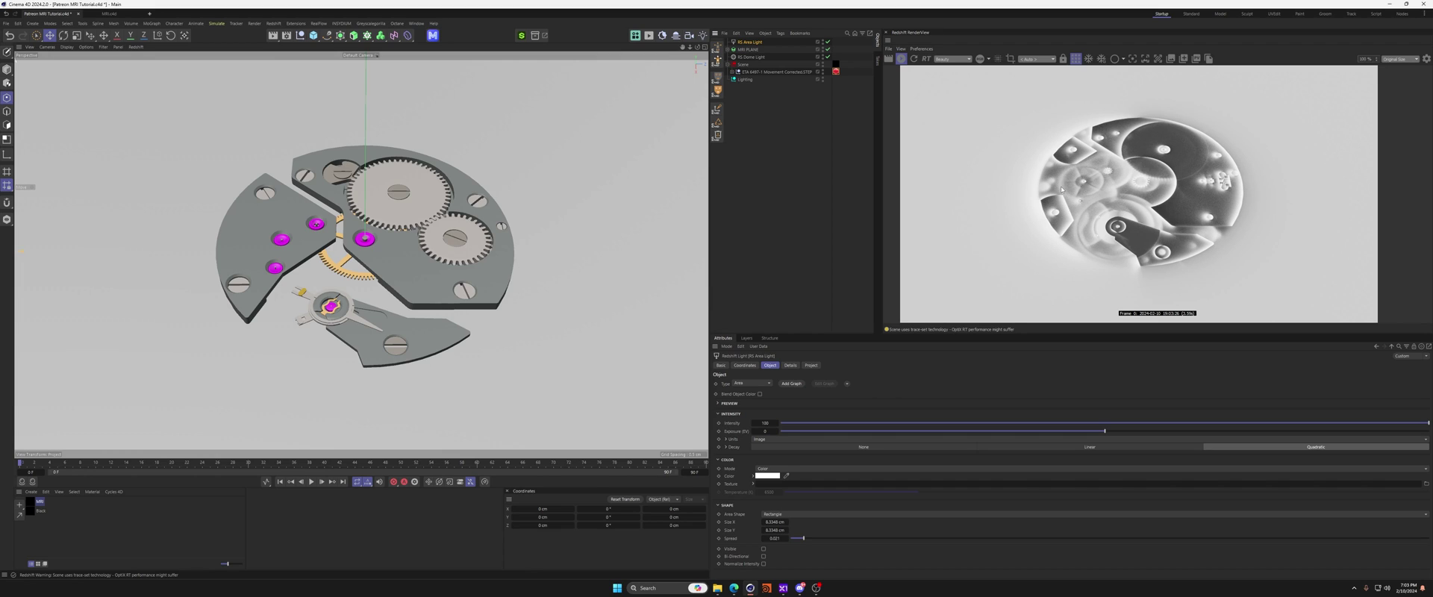
{"action": "left_click", "coordinate": [772, 424]}
{"action": "type", "text": "10"}
{"action": "key", "text": "Return"}
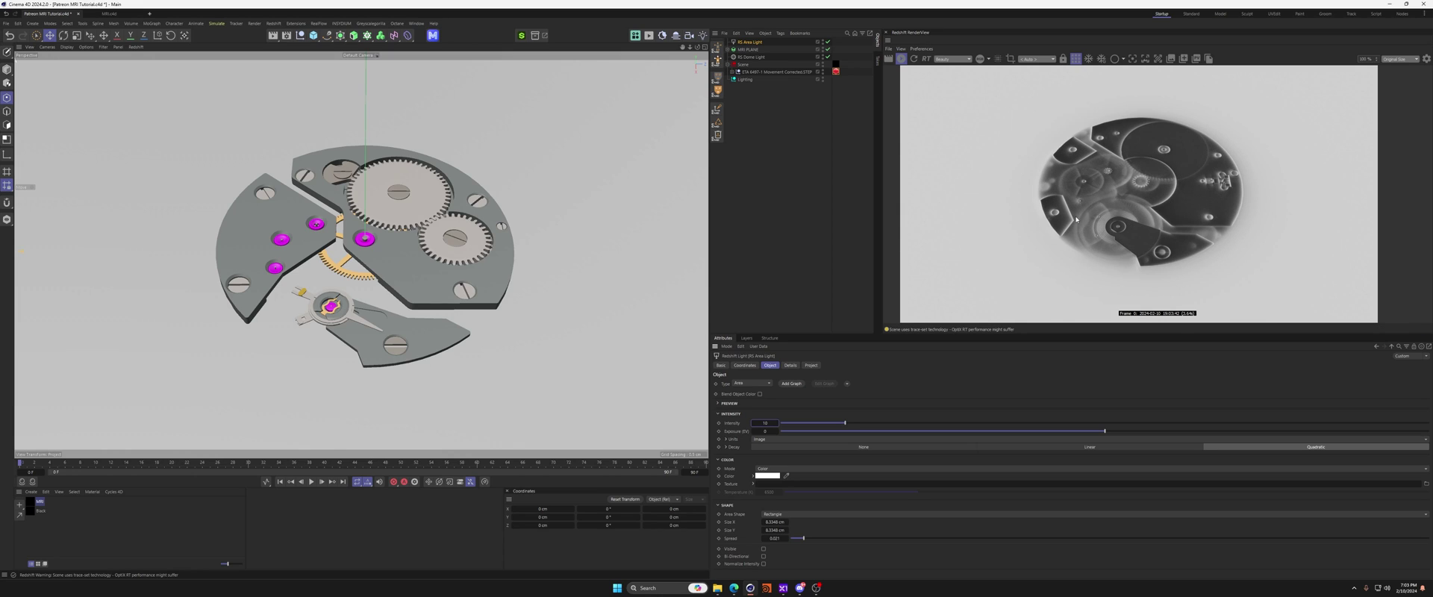
Move the MRI PLANE down along the Y axis so it slices through the lower layers of the watch movement.
{"action": "left_click", "coordinate": [748, 51]}
{"action": "key", "text": "e"}
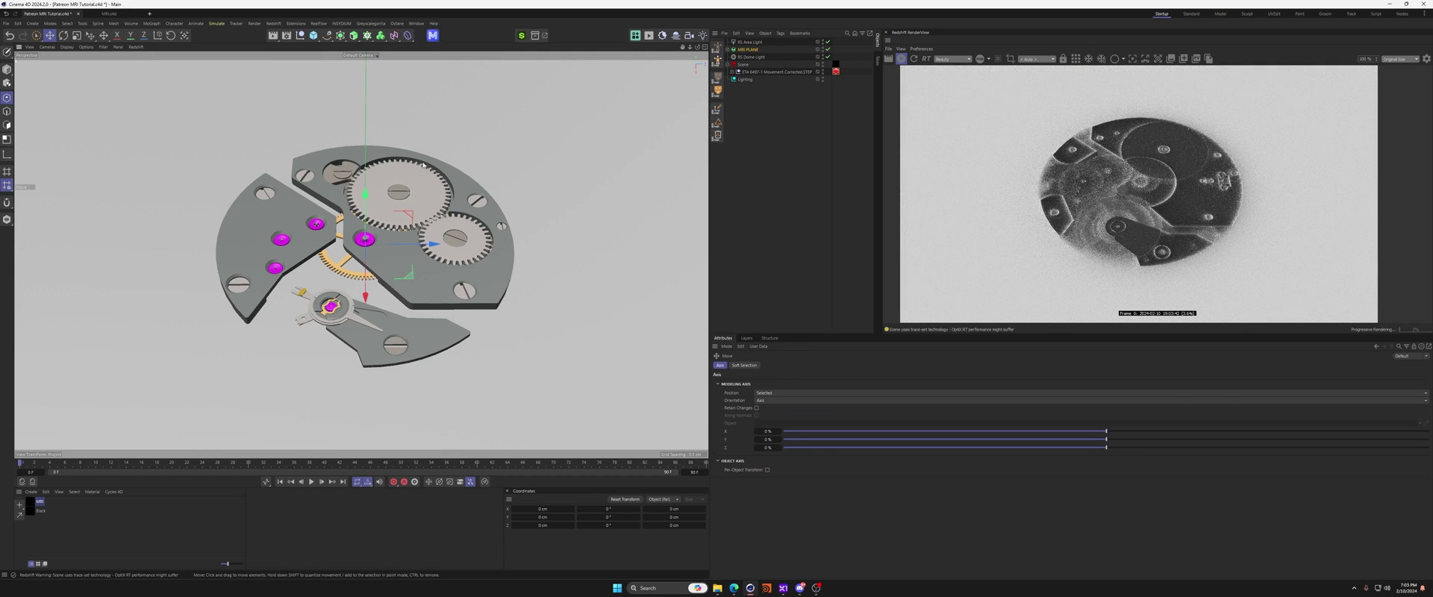
{"action": "left_click_drag", "start_coordinate": [367, 200], "coordinate": [368, 214]}
{"action": "middle_click_drag", "start_coordinate": [368, 243], "coordinate": [373, 217], "text": "alt"}
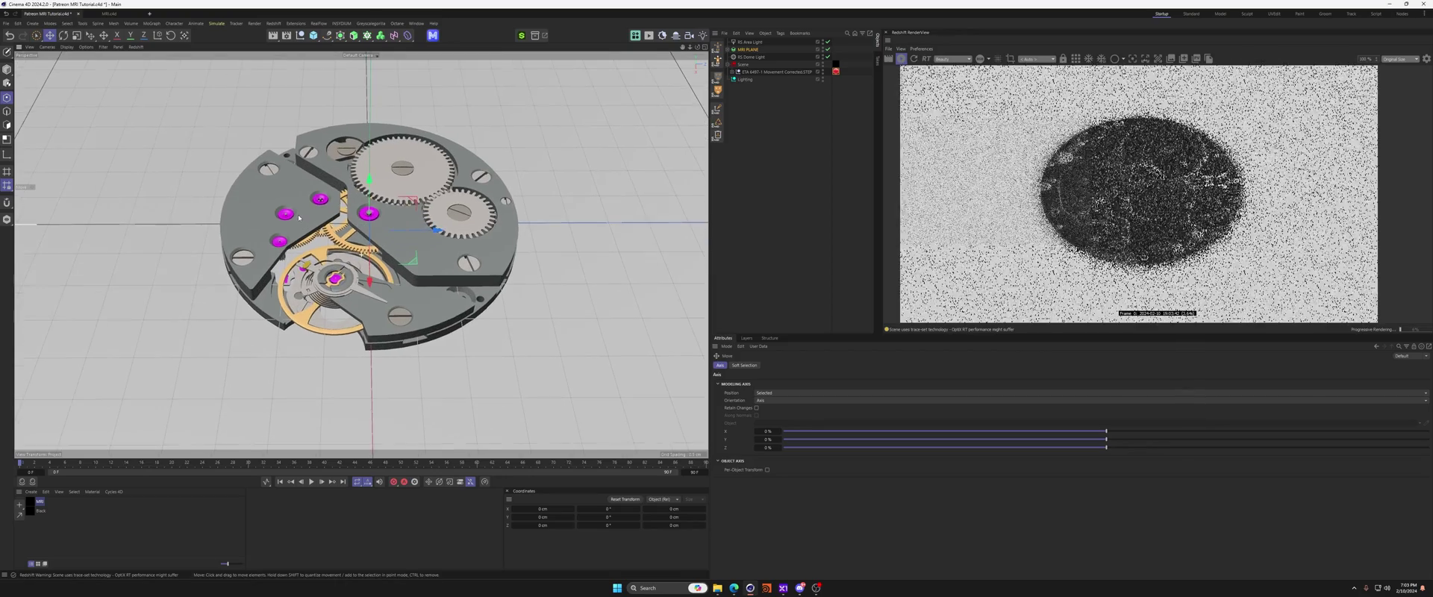
{"action": "left_click_drag", "start_coordinate": [373, 216], "coordinate": [373, 192]}
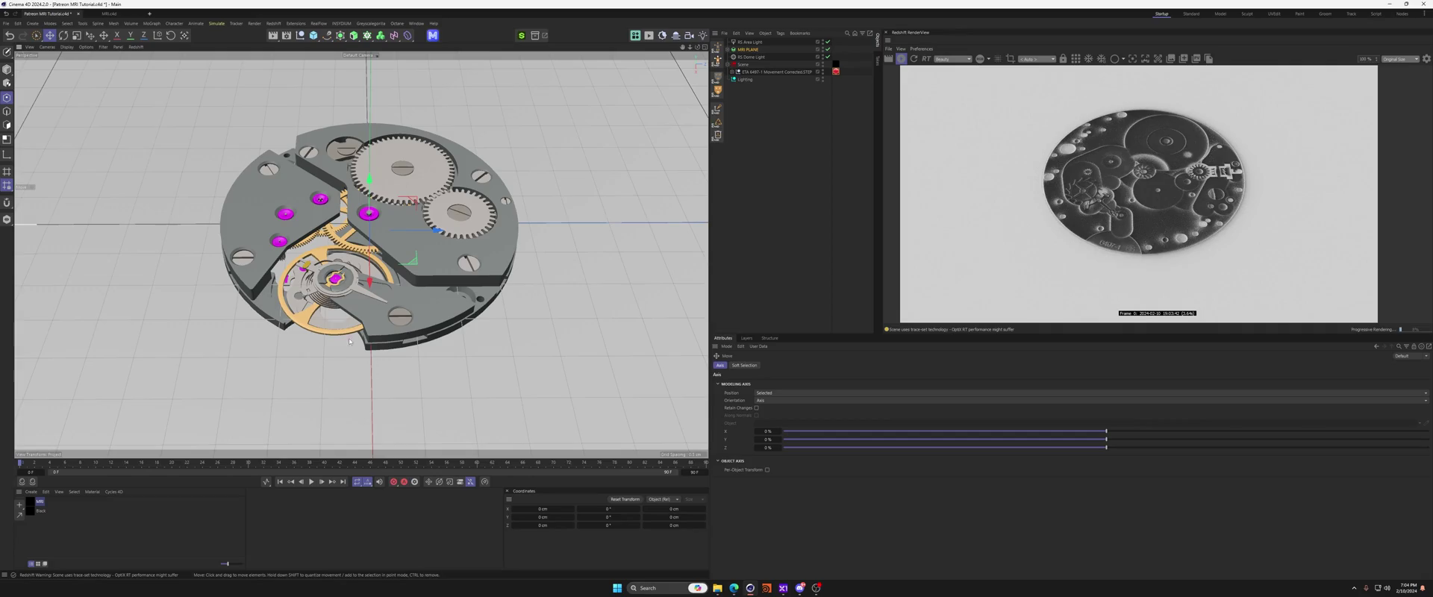
Examine the rendered slice in close-up around the engraved lettering near the rim, and compare it with the whole movement.
{"action": "right_click_drag", "start_coordinate": [306, 332], "coordinate": [413, 330], "text": "alt"}
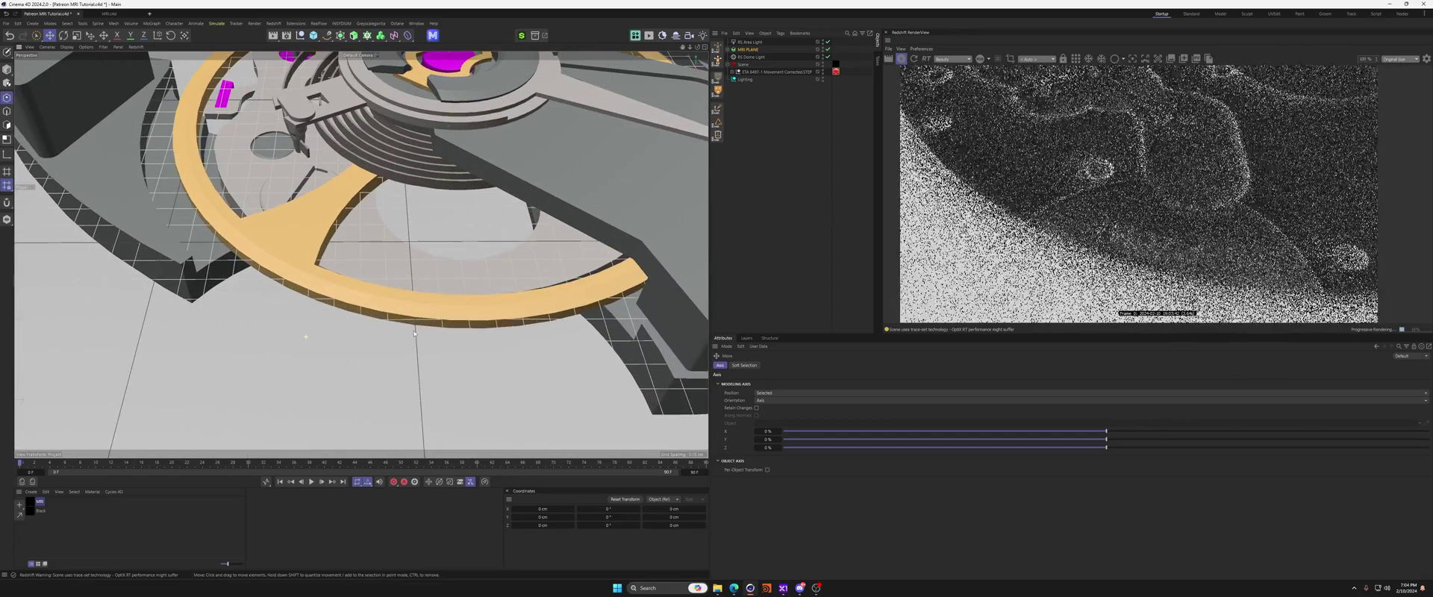
{"action": "left_click_drag", "start_coordinate": [413, 330], "coordinate": [400, 283], "text": "alt"}
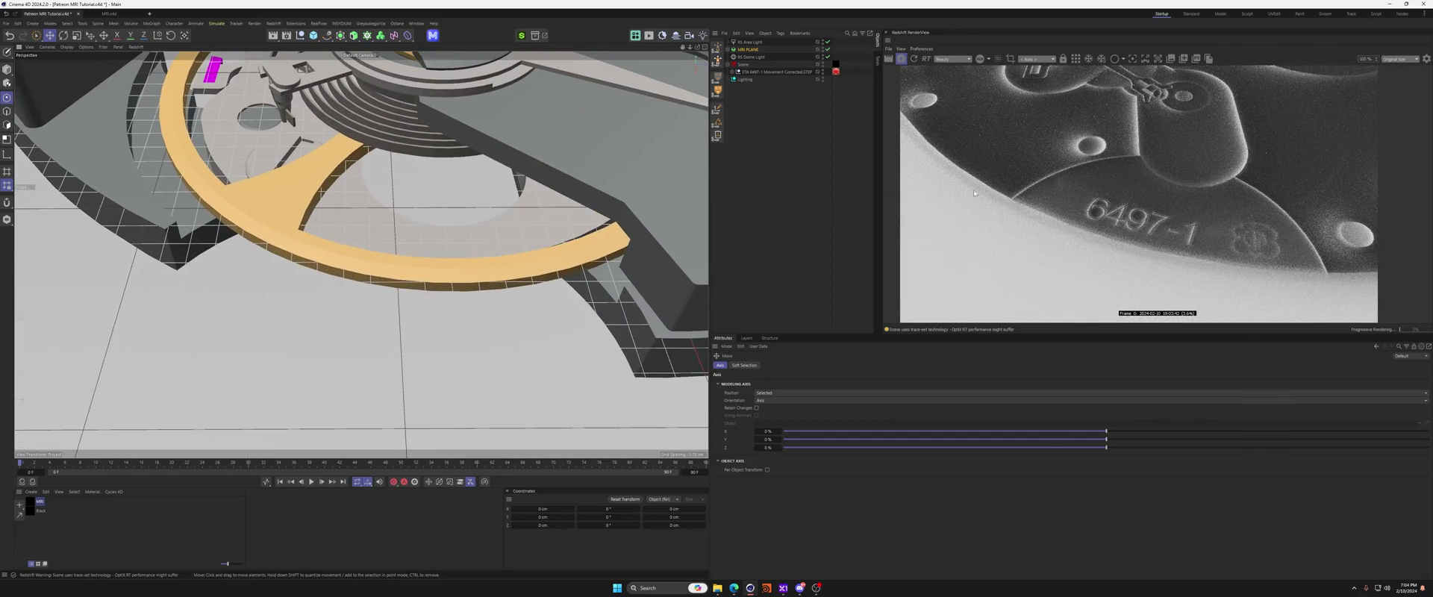
{"action": "right_click_drag", "start_coordinate": [597, 104], "coordinate": [534, 105], "text": "alt"}
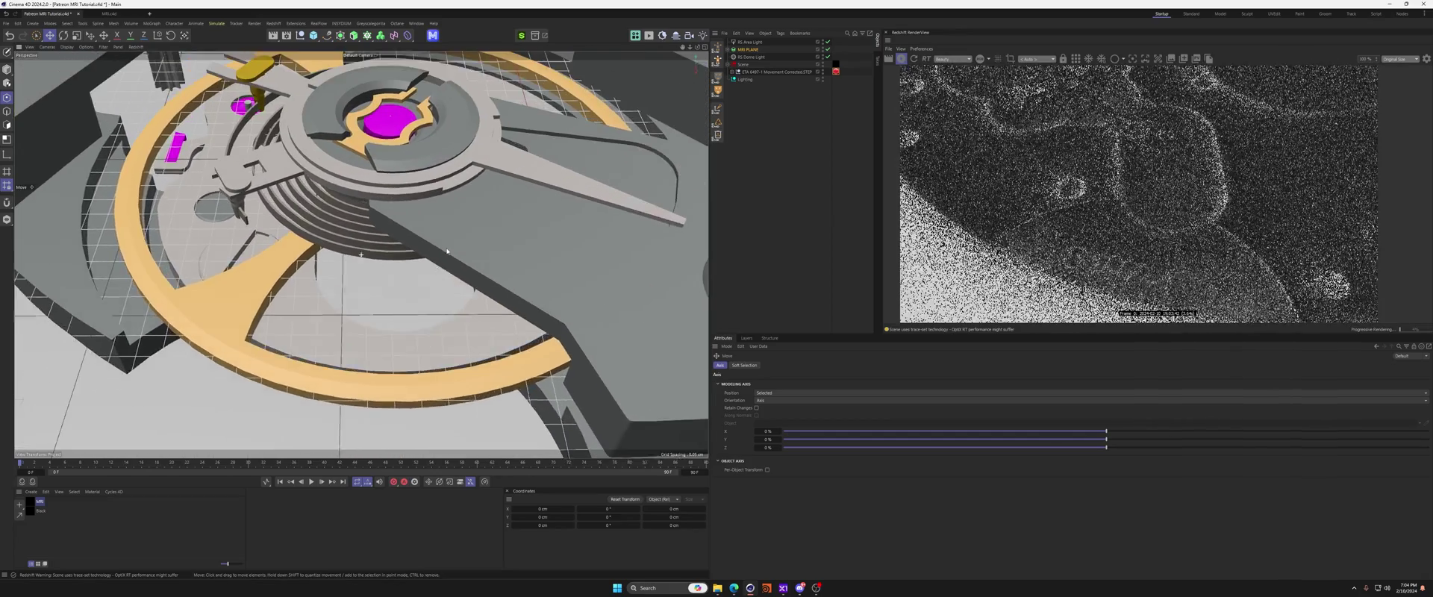
{"action": "middle_click_drag", "start_coordinate": [534, 104], "coordinate": [515, 179], "text": "alt"}
{"action": "right_click_drag", "start_coordinate": [560, 168], "coordinate": [490, 148], "text": "alt"}
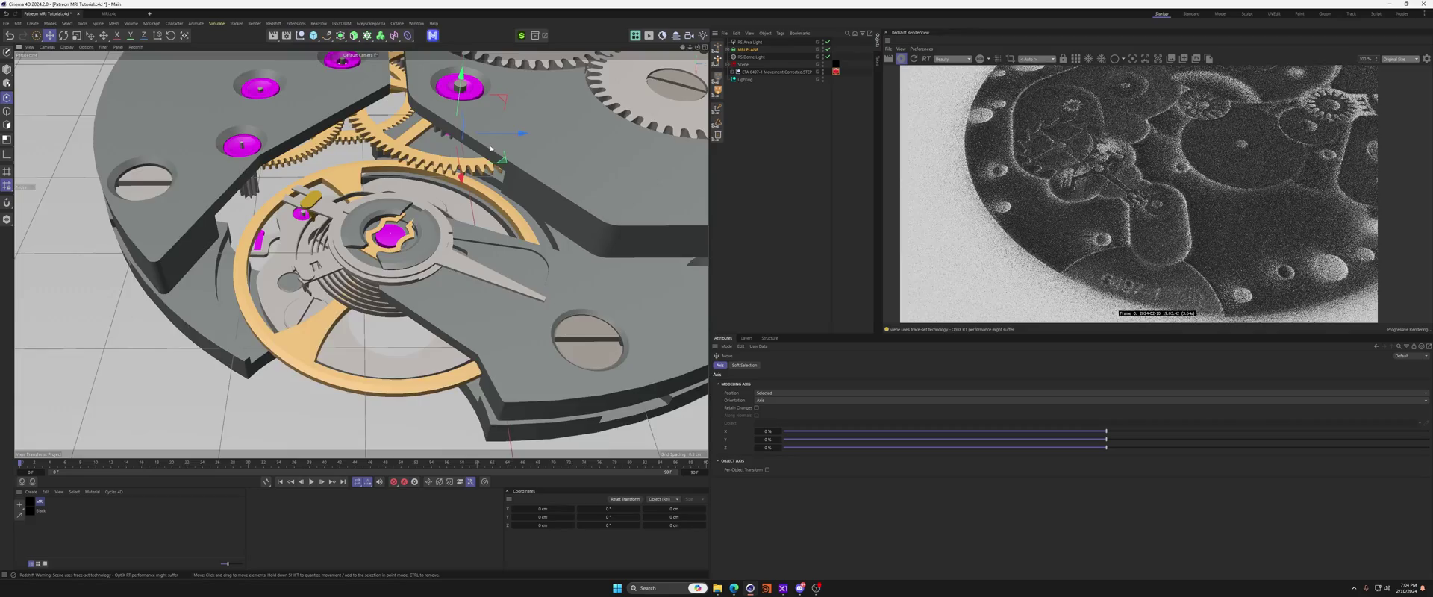
{"action": "scroll", "coordinate": [490, 149], "scroll_direction": "up", "scroll_amount": 6}
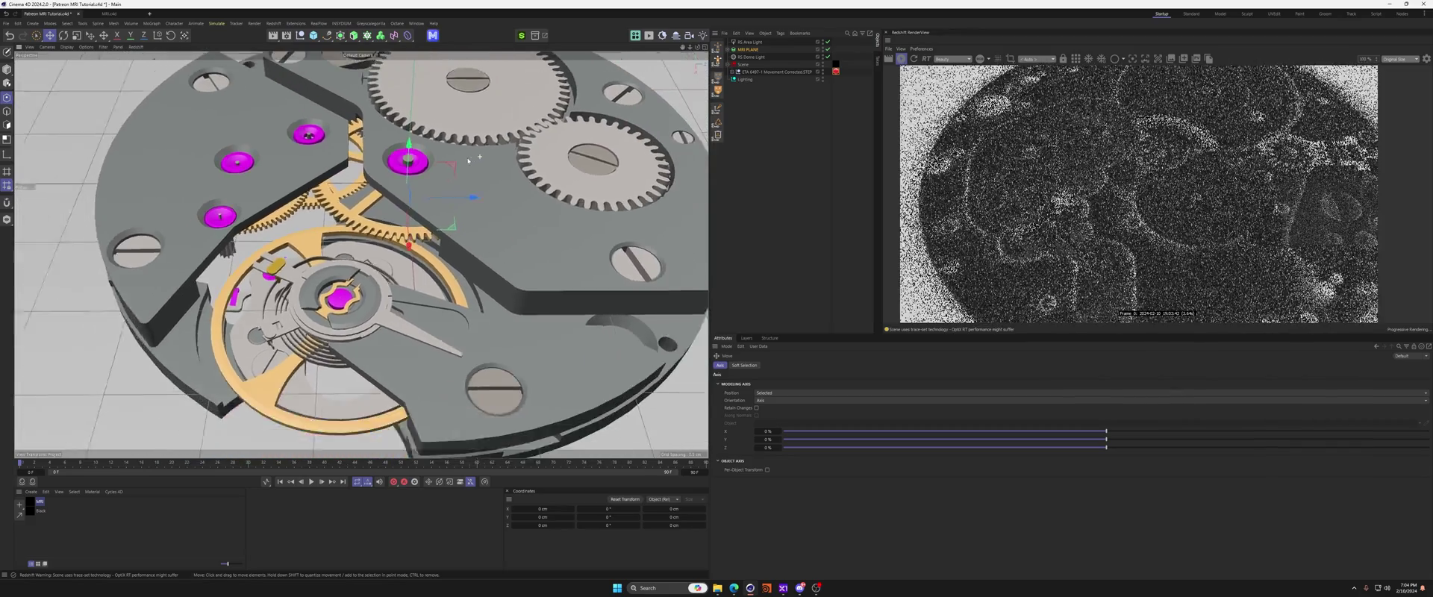
{"action": "scroll", "coordinate": [407, 212], "scroll_direction": "up", "scroll_amount": 3}
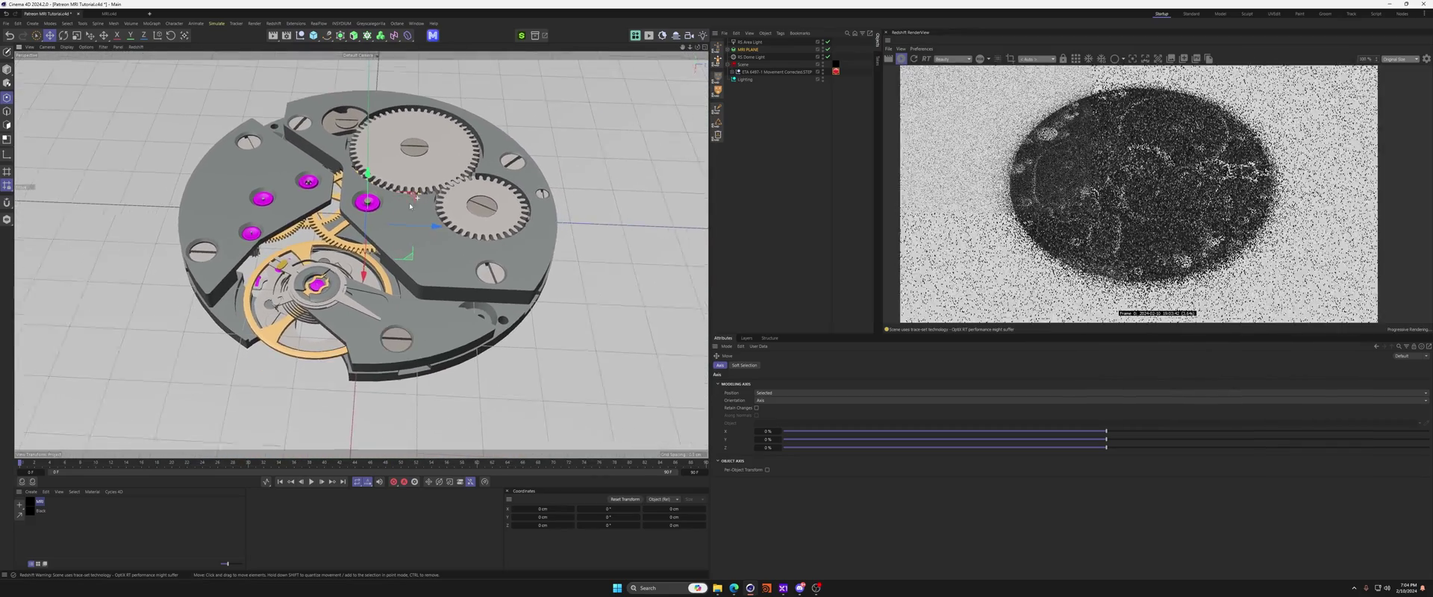
Try tinting the Redshift Area Light cyan and purple to colour the slice's glowing edges.
{"action": "left_click", "coordinate": [748, 43]}
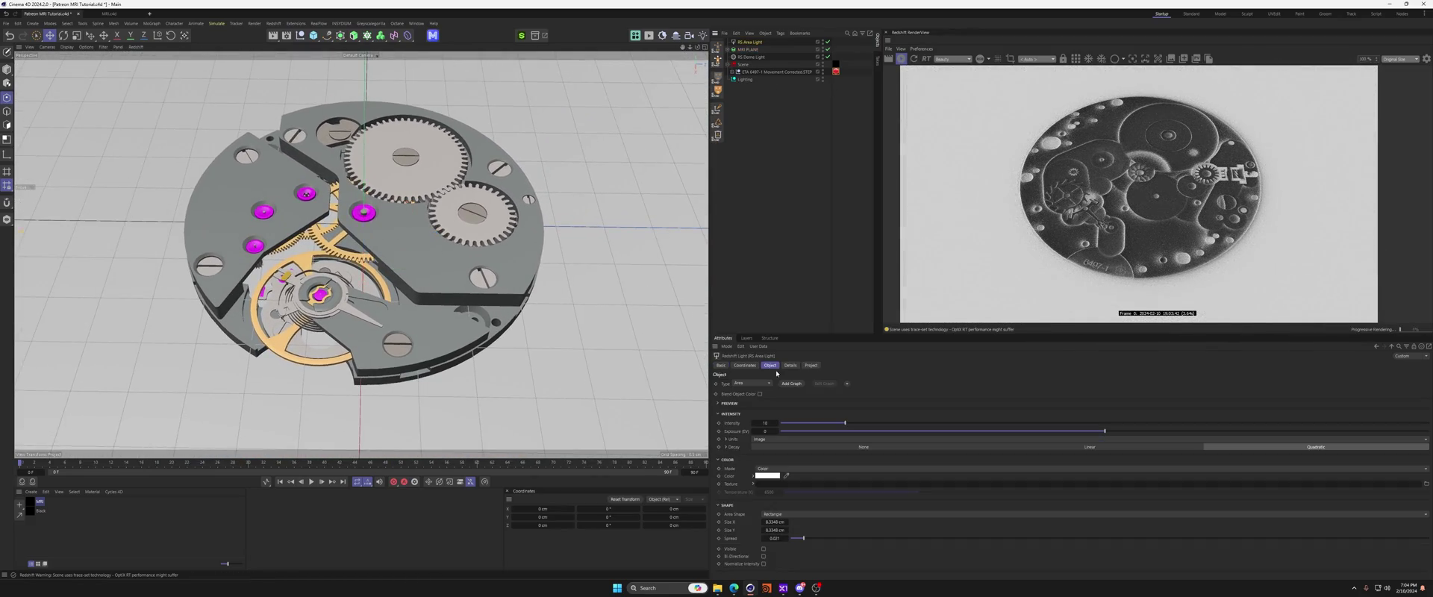
{"action": "left_click_drag", "start_coordinate": [795, 335], "coordinate": [793, 300]}
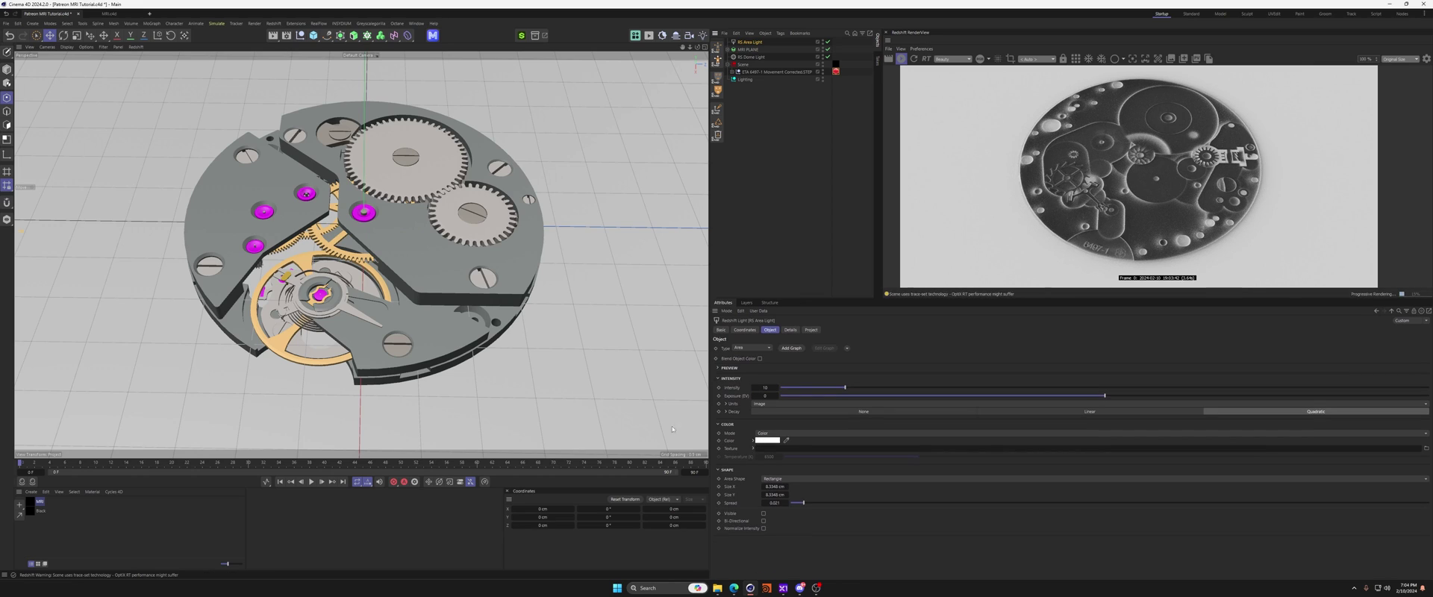
{"action": "left_click", "coordinate": [767, 440]}
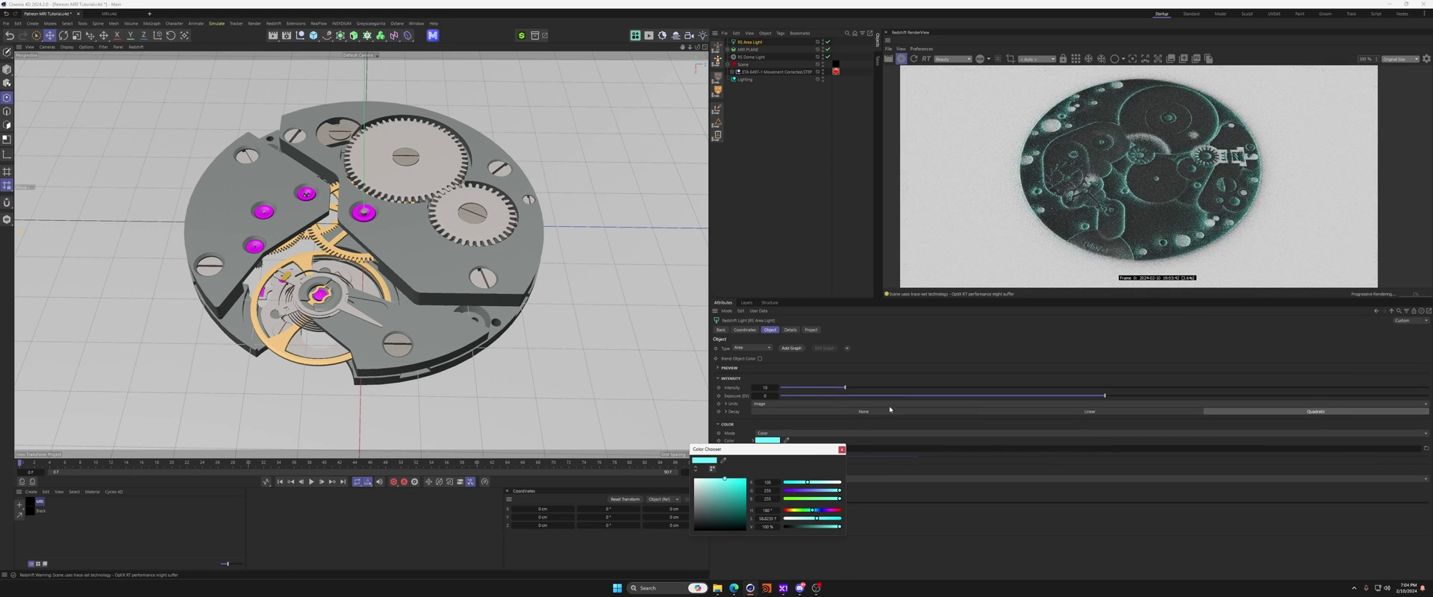
{"action": "left_click", "coordinate": [826, 510]}
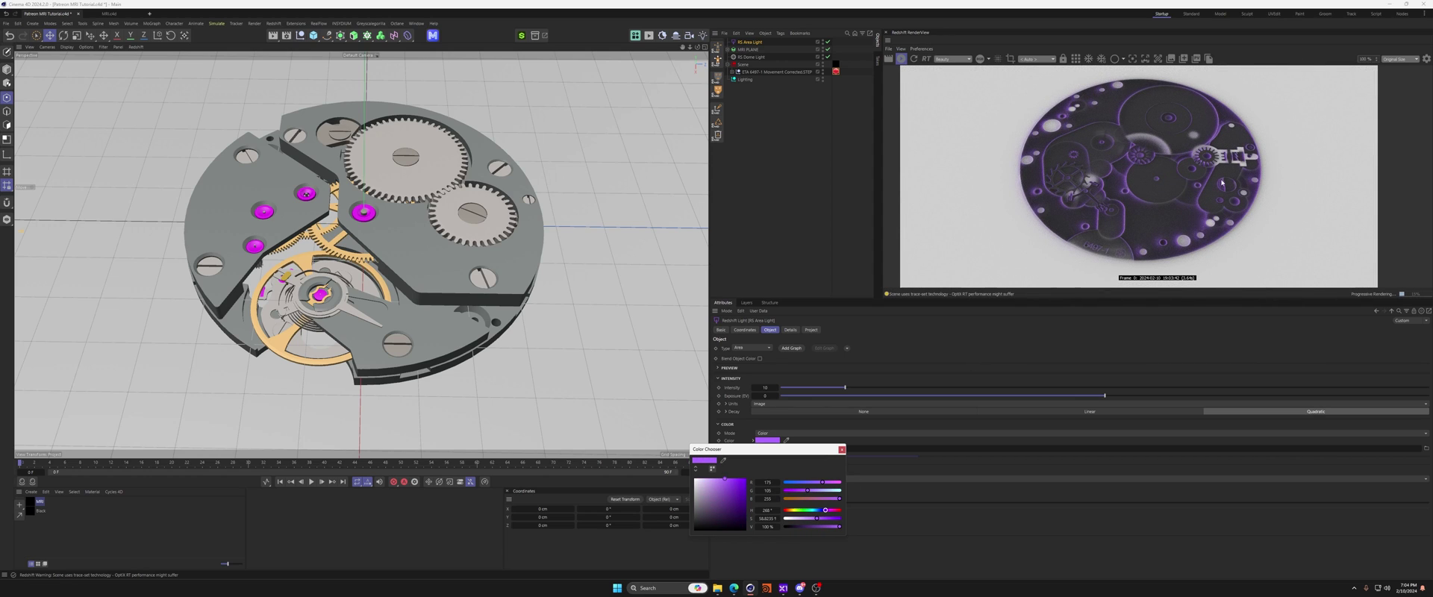
{"action": "scroll", "coordinate": [692, 259], "scroll_direction": "down", "scroll_amount": 5}
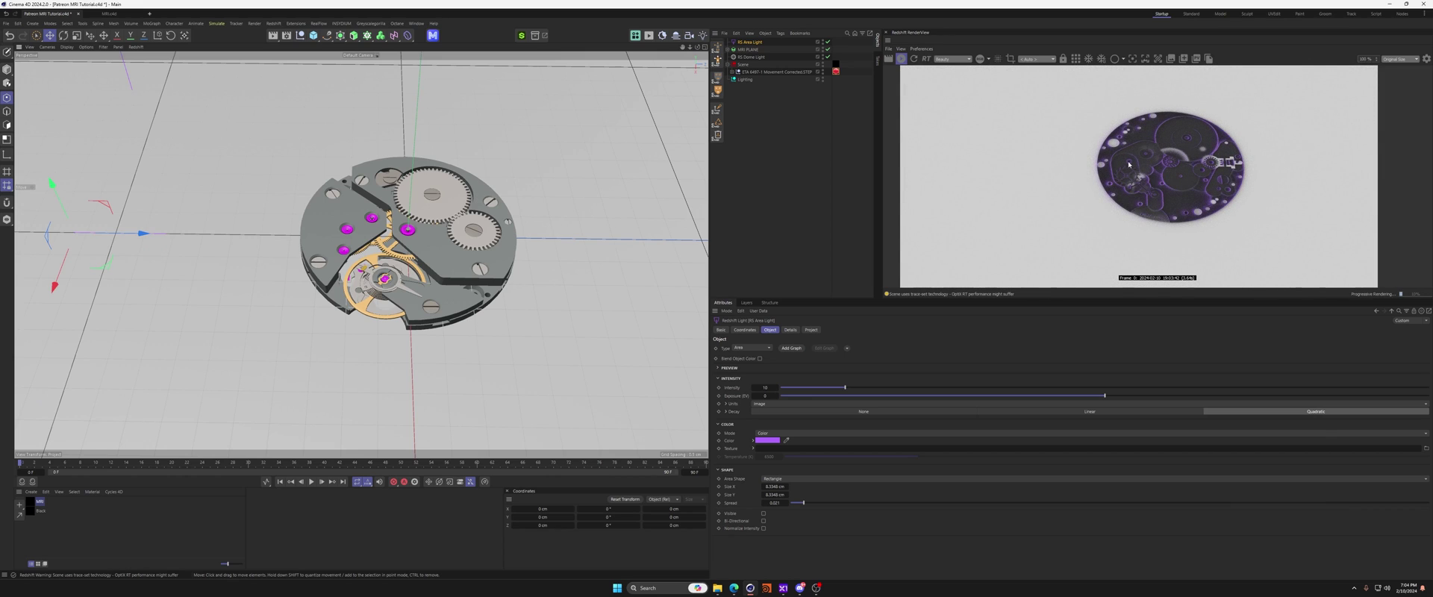
{"action": "scroll", "coordinate": [563, 199], "scroll_direction": "up", "scroll_amount": 5}
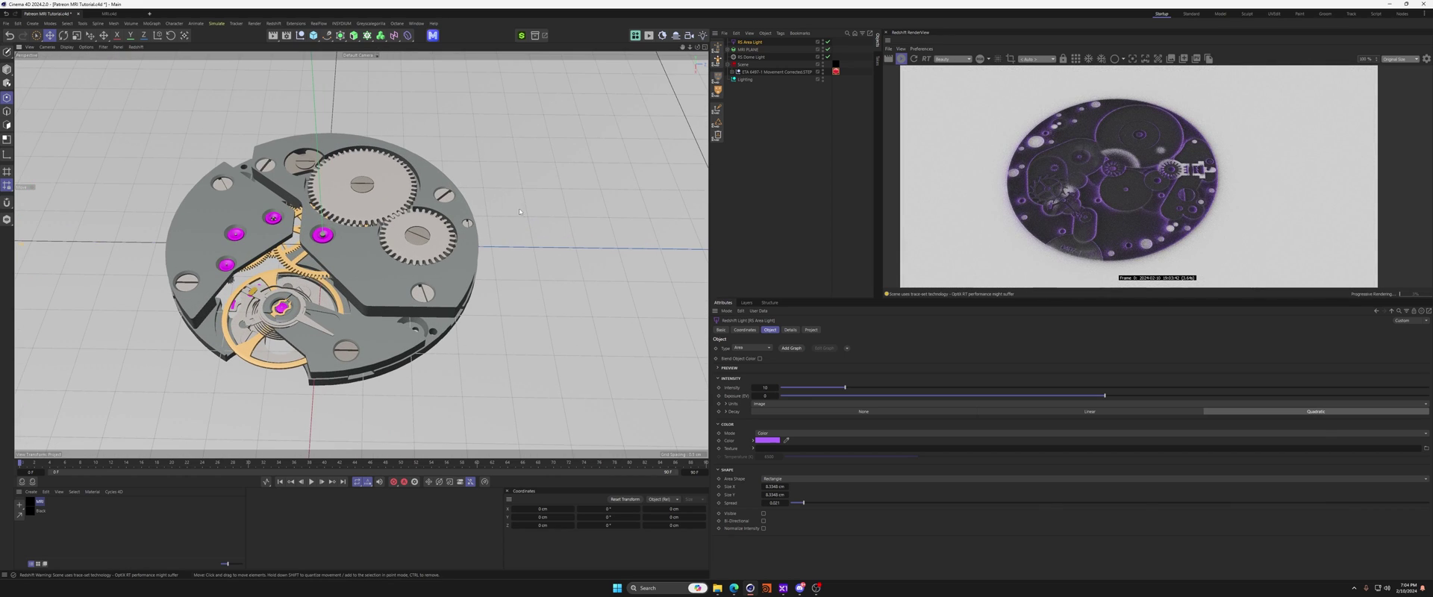
{"action": "middle_click_drag", "start_coordinate": [520, 212], "coordinate": [569, 183]}
Reset the Redshift Area Light's colour to white.
{"action": "left_click", "coordinate": [768, 441]}
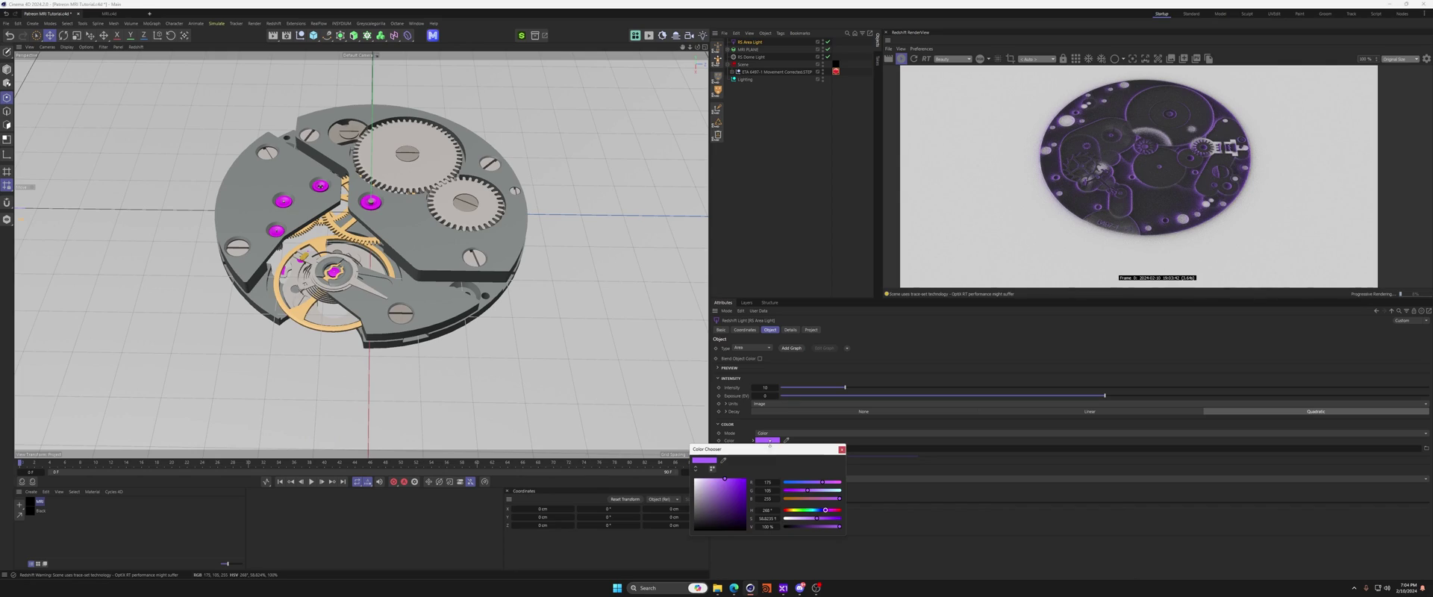
{"action": "left_click_drag", "start_coordinate": [729, 480], "coordinate": [693, 478]}
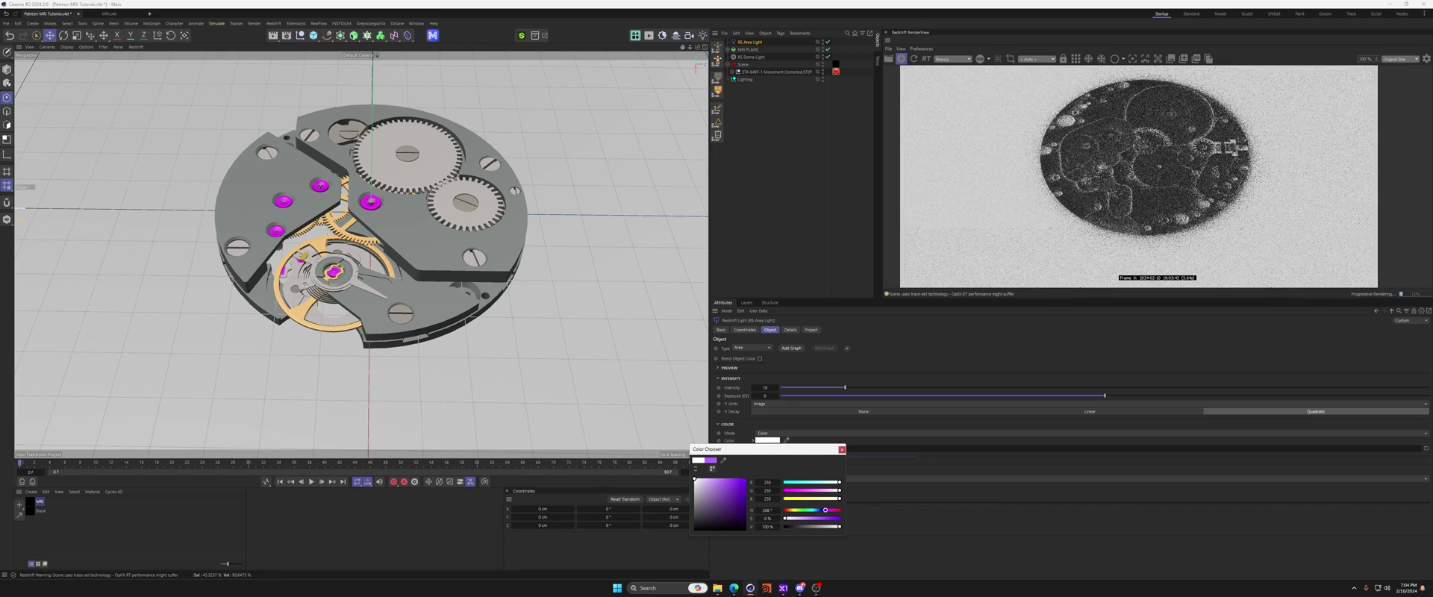
{"action": "left_click", "coordinate": [842, 450]}
{"action": "left_click_drag", "start_coordinate": [450, 221], "coordinate": [438, 248], "text": "alt"}
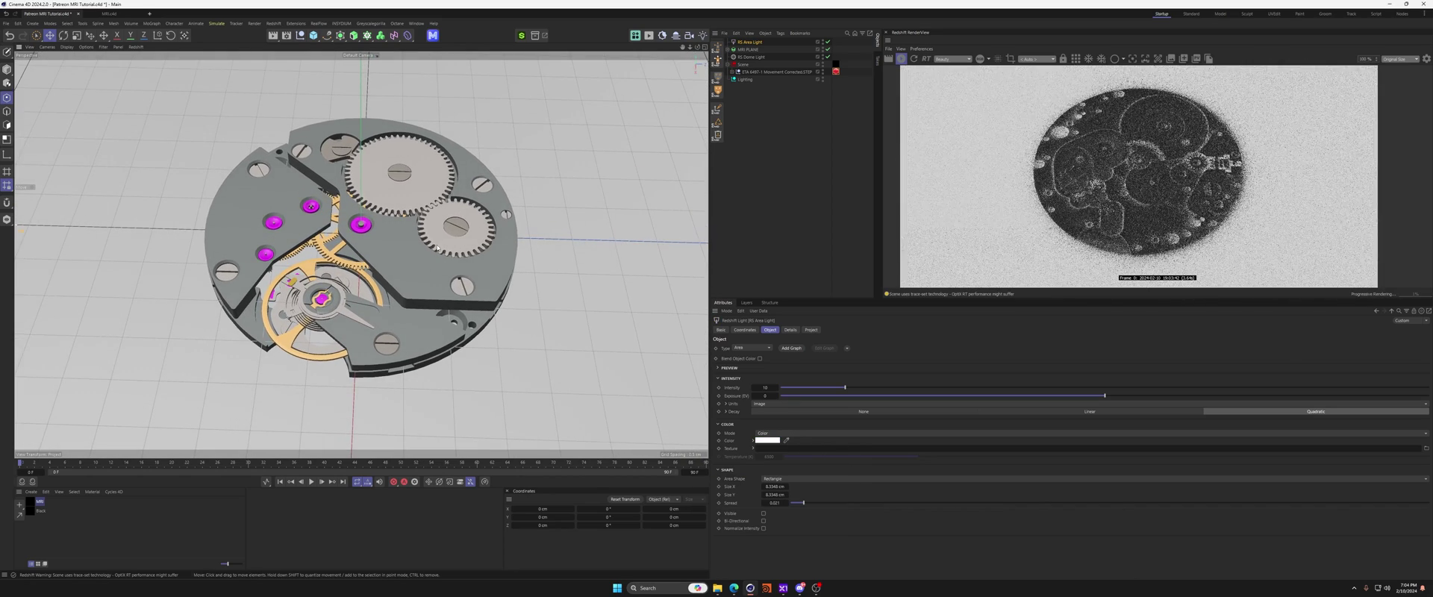
{"action": "middle_click_drag", "start_coordinate": [437, 248], "coordinate": [434, 253], "text": "alt"}
Open the Black material's shader graph and move the Redshift Object tag from the watch movement group to its parent null.
{"action": "left_click", "coordinate": [31, 511]}
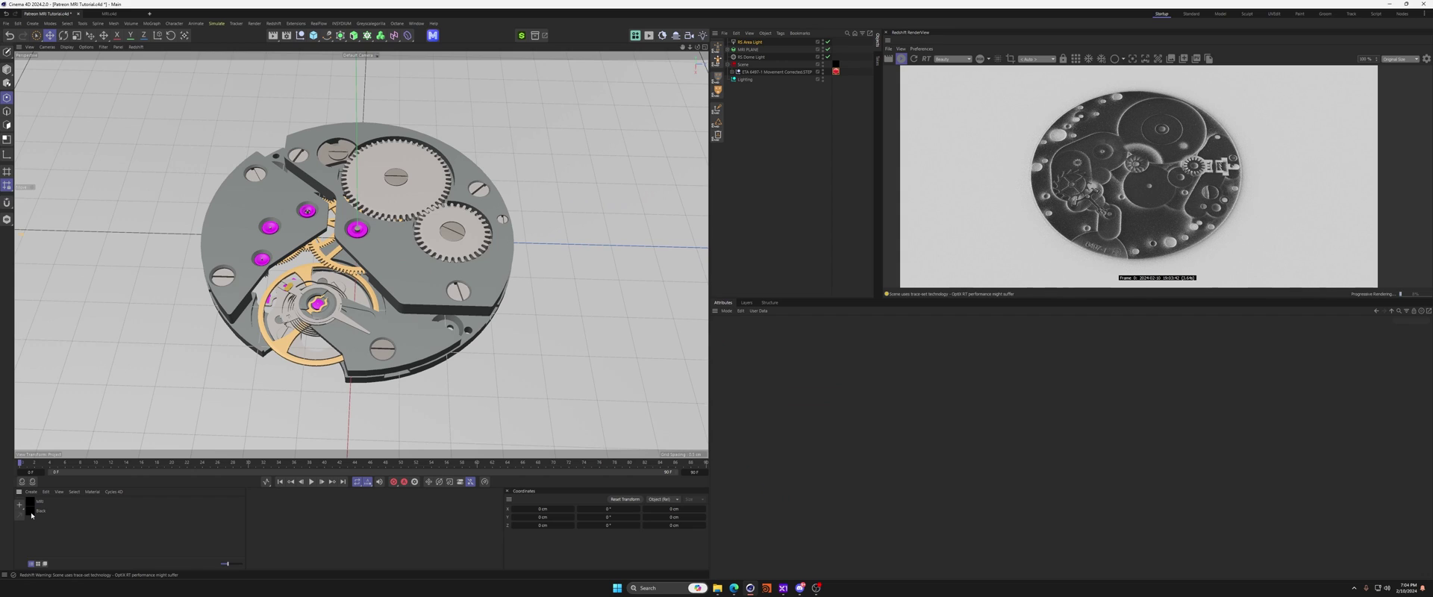
{"action": "double_click", "coordinate": [32, 513]}
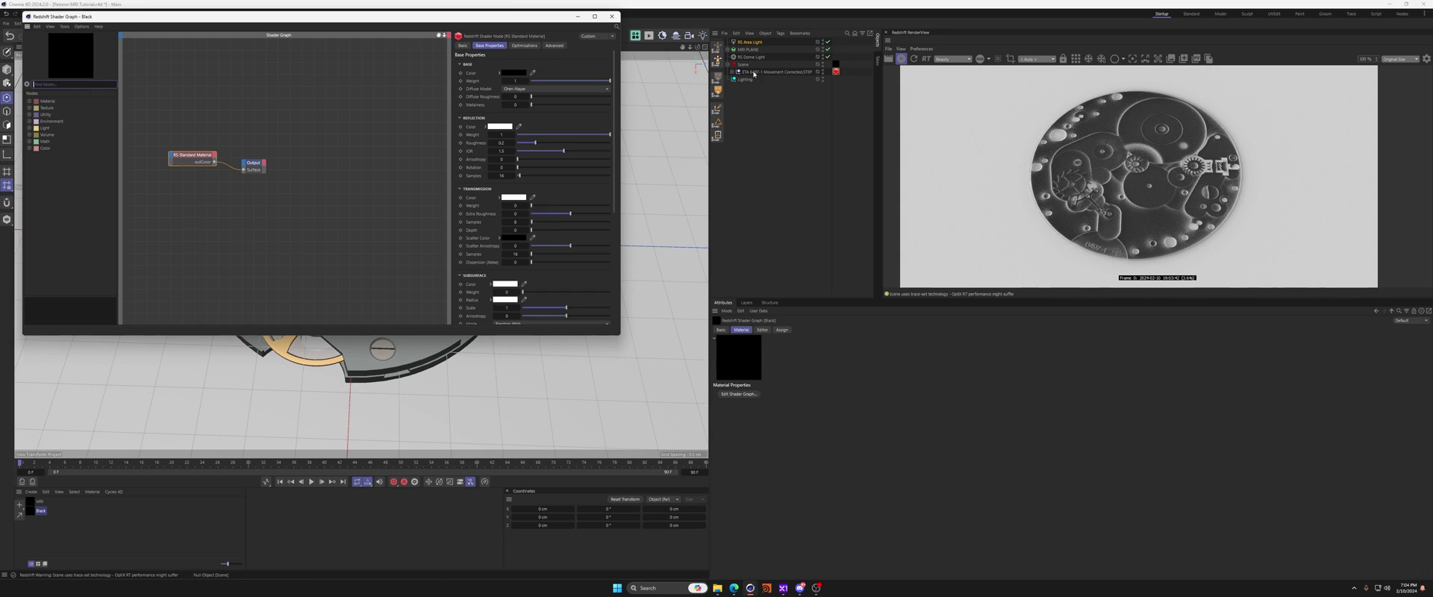
{"action": "left_click", "coordinate": [754, 72]}
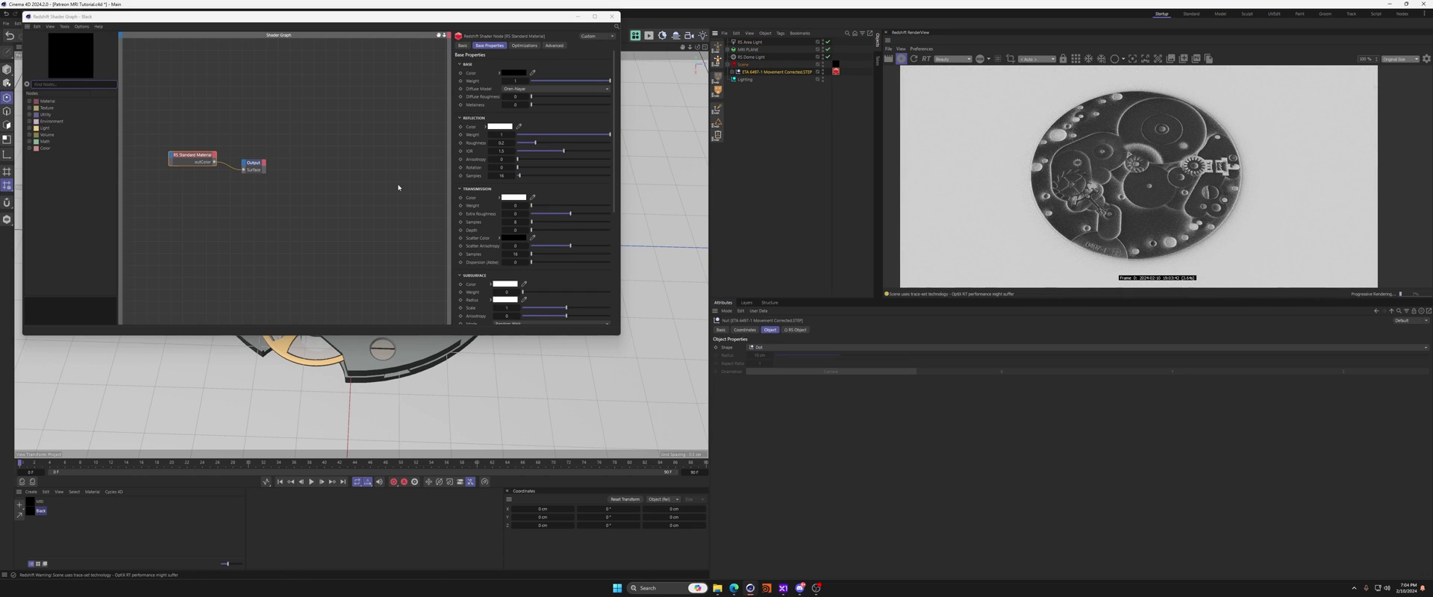
{"action": "left_click_drag", "start_coordinate": [848, 71], "coordinate": [843, 64]}
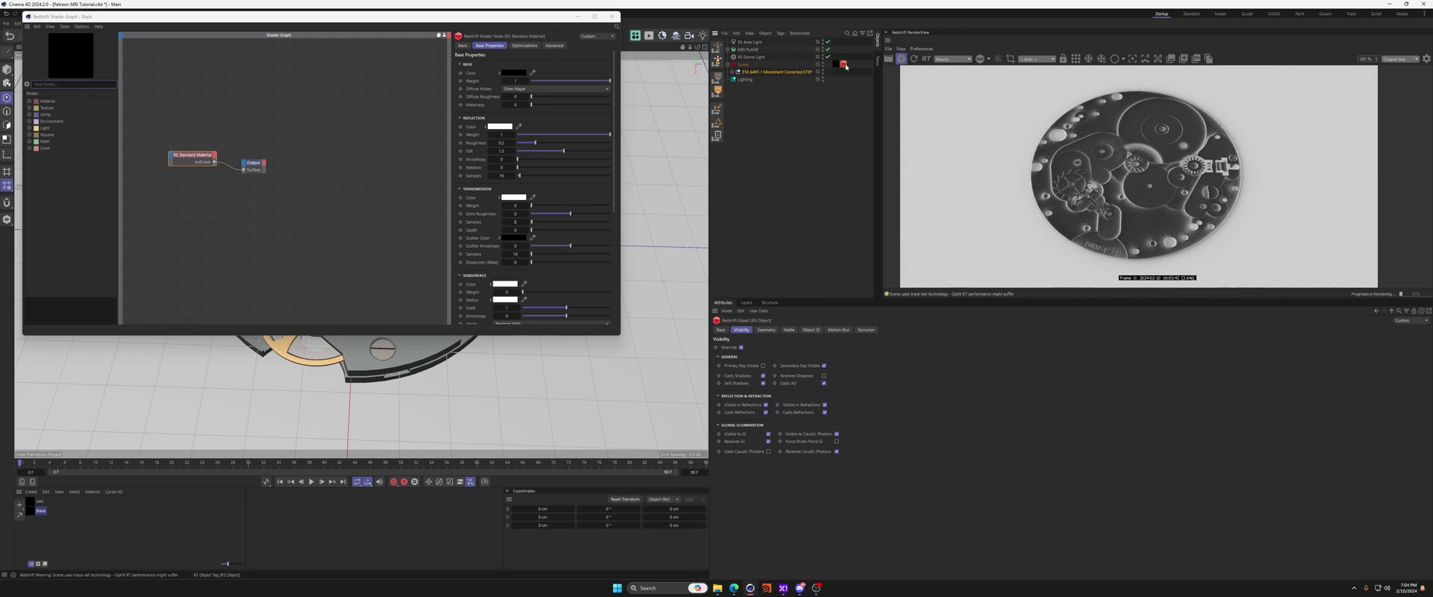
Set the Black material's reflection roughness to 0.2 and close its shader graph.
{"action": "left_click", "coordinate": [175, 165]}
{"action": "left_click_drag", "start_coordinate": [191, 162], "coordinate": [184, 177]}
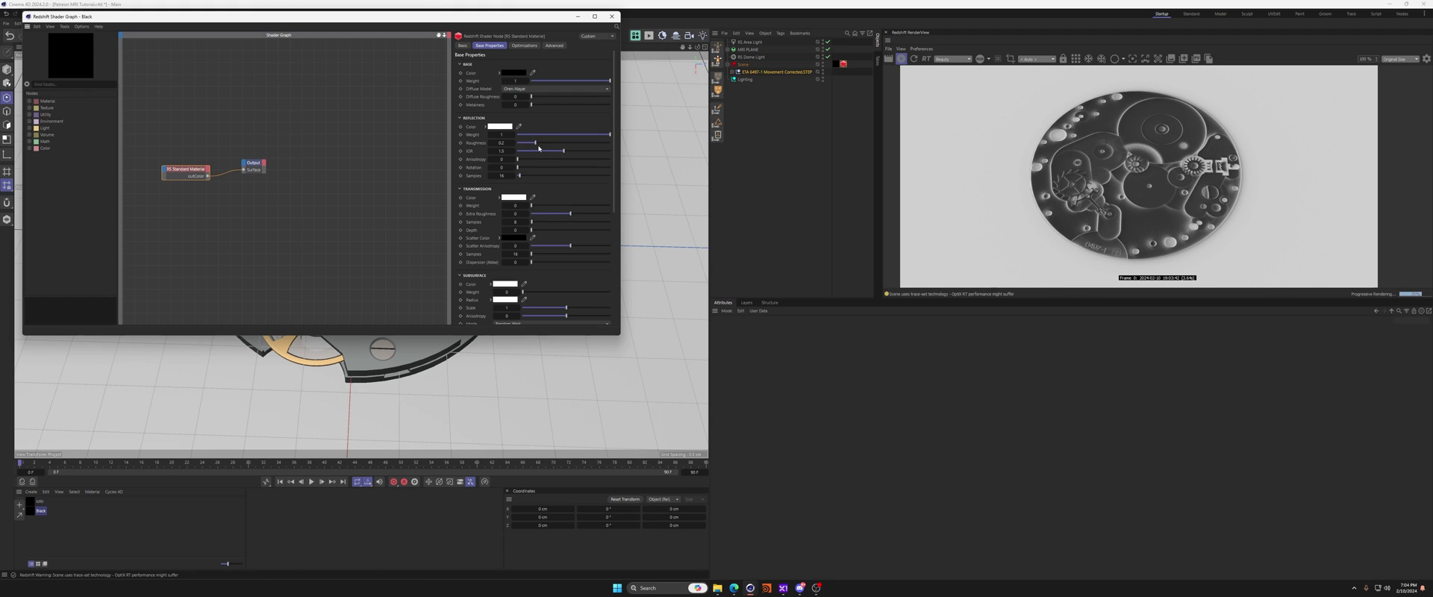
{"action": "mouse_move", "coordinate": [536, 146]}
{"action": "left_mouse_down"}
{"action": "mouse_move", "coordinate": [524, 146]}
{"action": "mouse_move", "coordinate": [602, 149]}
{"action": "mouse_move", "coordinate": [526, 146]}
{"action": "left_mouse_up"}
{"action": "double_click", "coordinate": [505, 143]}
{"action": "type", "text": "0.2"}
{"action": "key", "text": "Return"}
{"action": "left_click_drag", "start_coordinate": [507, 13], "coordinate": [518, 26]}
{"action": "left_click", "coordinate": [622, 31]}
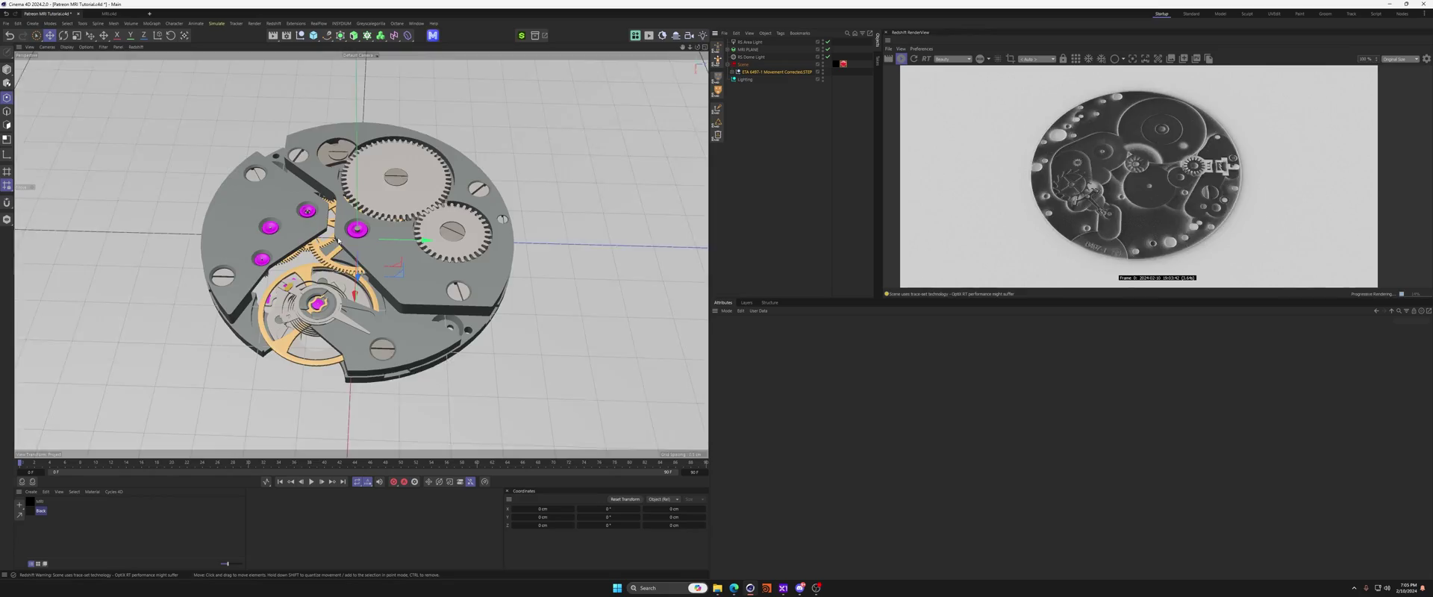
Frame the watch movement at an angle, add a Redshift camera from that view and look through it.
{"action": "left_click_drag", "start_coordinate": [363, 216], "coordinate": [418, 249], "text": "alt"}
{"action": "scroll", "coordinate": [370, 248], "scroll_direction": "up", "scroll_amount": 4}
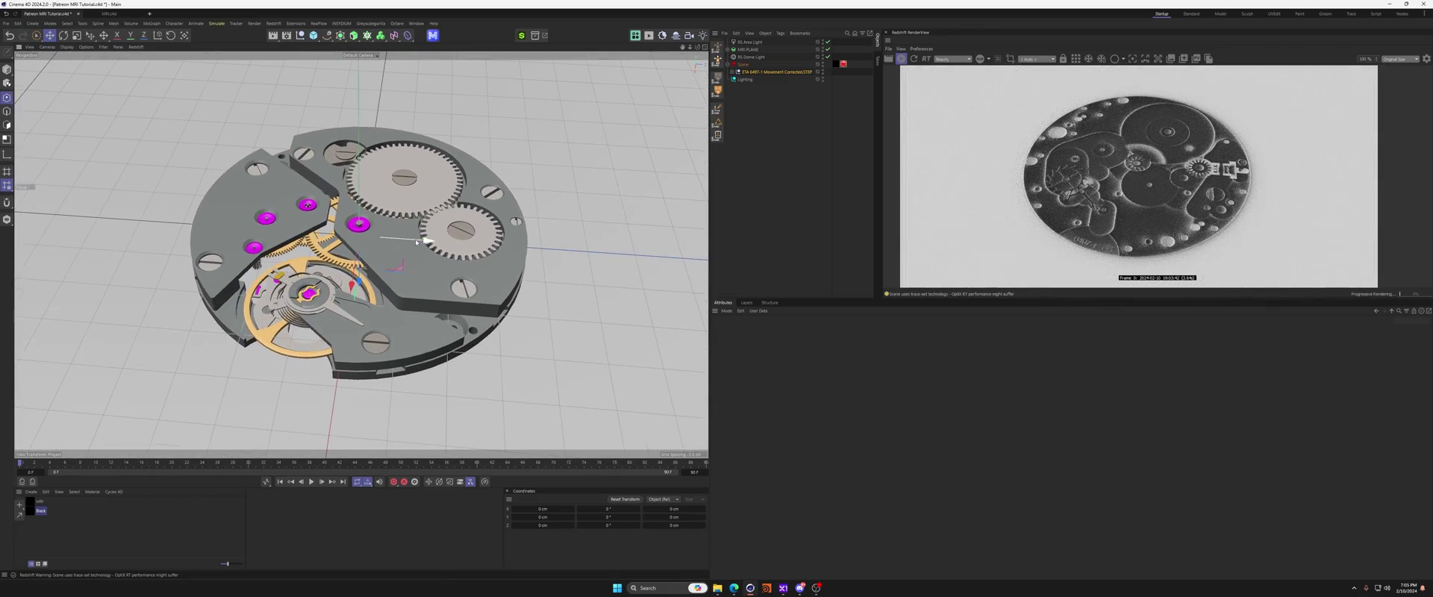
{"action": "left_click_drag", "start_coordinate": [416, 241], "coordinate": [378, 248], "text": "alt"}
{"action": "scroll", "coordinate": [381, 300], "scroll_direction": "down", "scroll_amount": 4}
{"action": "scroll", "coordinate": [398, 266], "scroll_direction": "up", "scroll_amount": 3}
{"action": "left_click", "coordinate": [691, 35]}
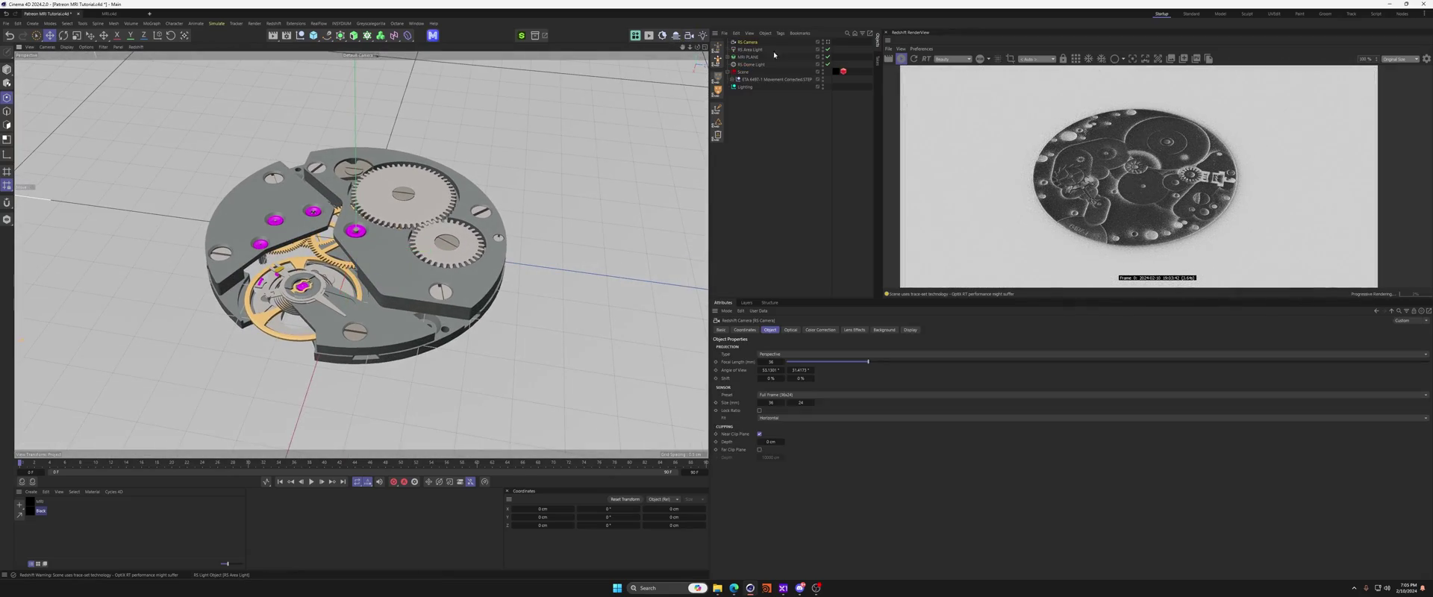
{"action": "left_click", "coordinate": [828, 43]}
Set the Redshift camera's focal length to 150 mm and reframe the watch movement from a lower angle.
{"action": "left_click", "coordinate": [791, 329]}
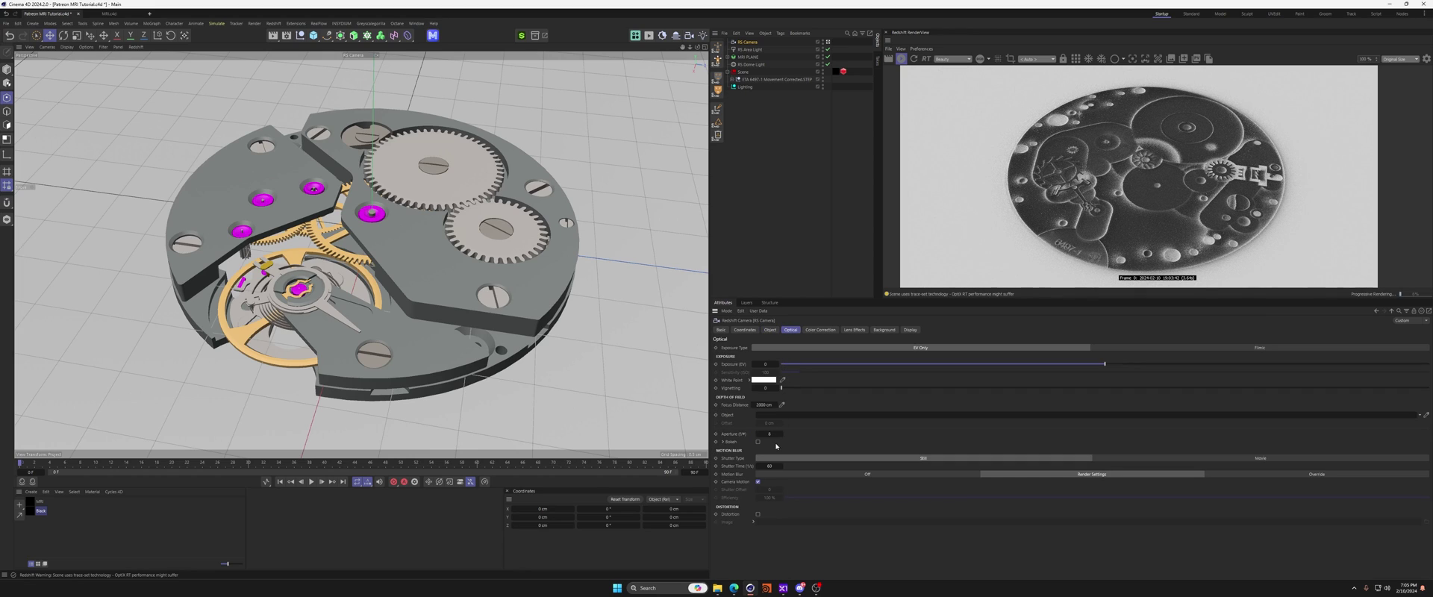
{"action": "left_click", "coordinate": [770, 329]}
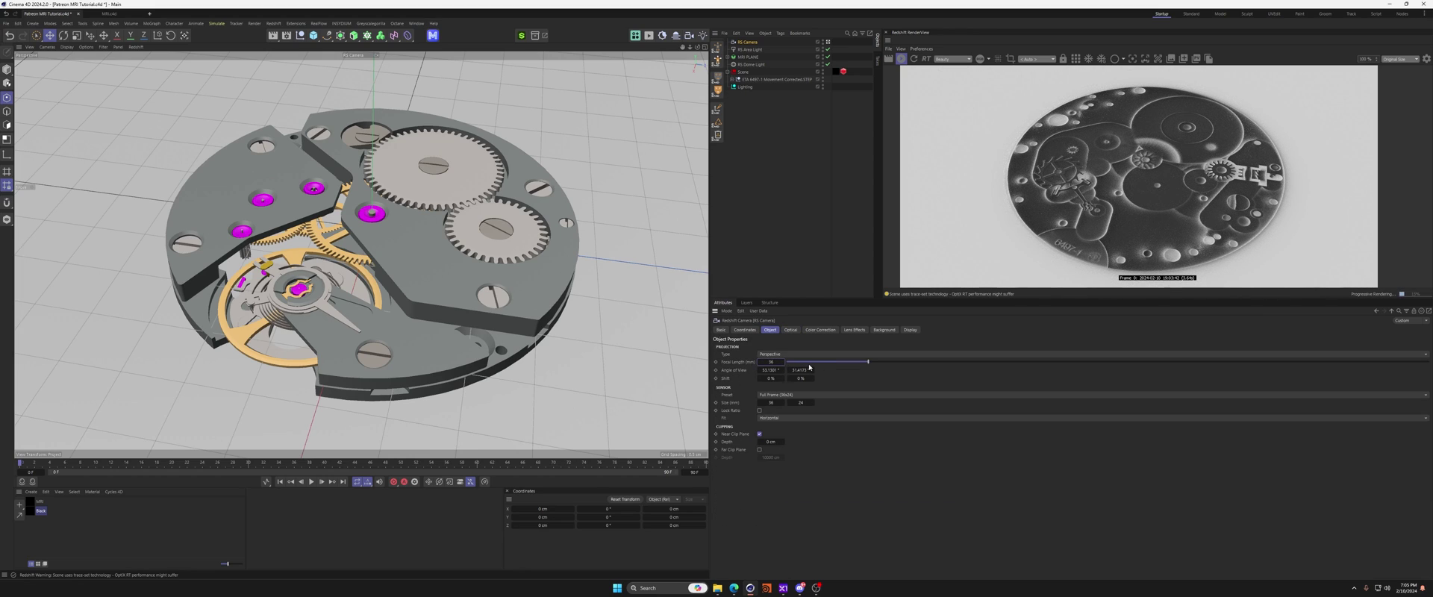
{"action": "key", "text": "0"}
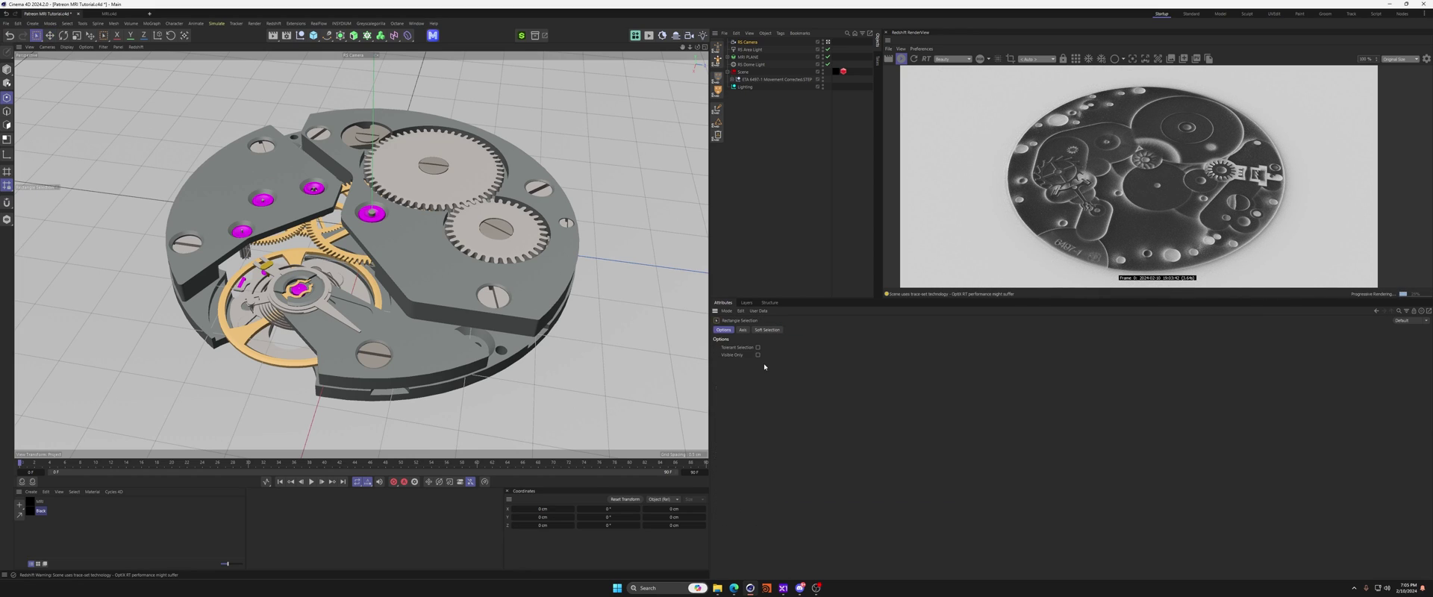
{"action": "left_click", "coordinate": [747, 42]}
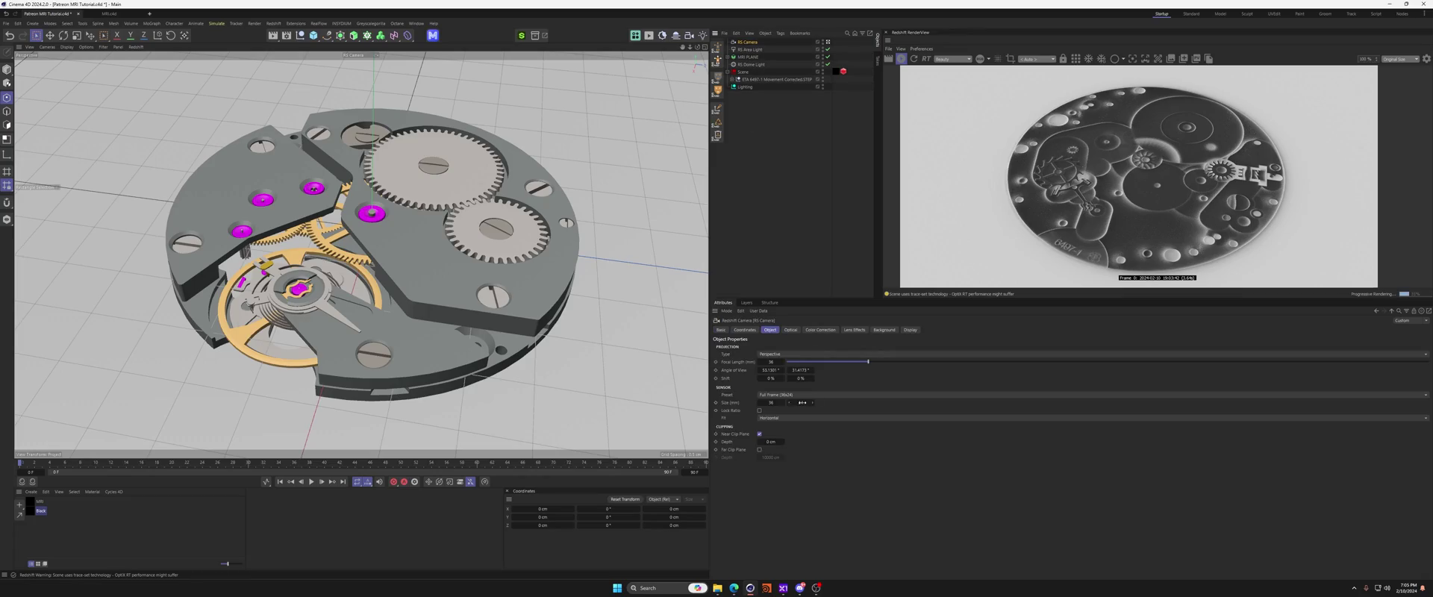
{"action": "left_click", "coordinate": [768, 362]}
{"action": "type", "text": "150"}
{"action": "key", "text": "Return"}
{"action": "middle_click_drag", "start_coordinate": [431, 228], "coordinate": [507, 298], "text": "alt"}
{"action": "scroll", "coordinate": [429, 242], "scroll_direction": "down", "scroll_amount": 5}
{"action": "scroll", "coordinate": [428, 242], "scroll_direction": "down", "scroll_amount": 10}
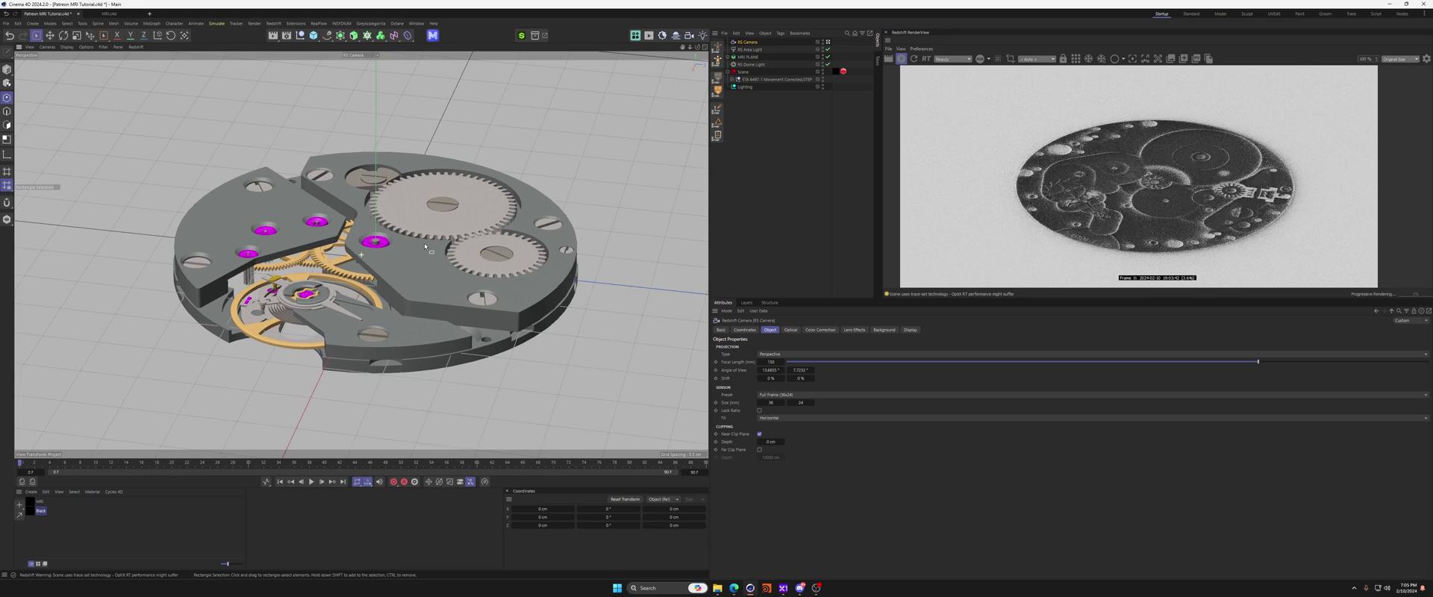
Enable bokeh on the Redshift camera and pick the centre of the watch slice as the focus point.
{"action": "left_click", "coordinate": [790, 329]}
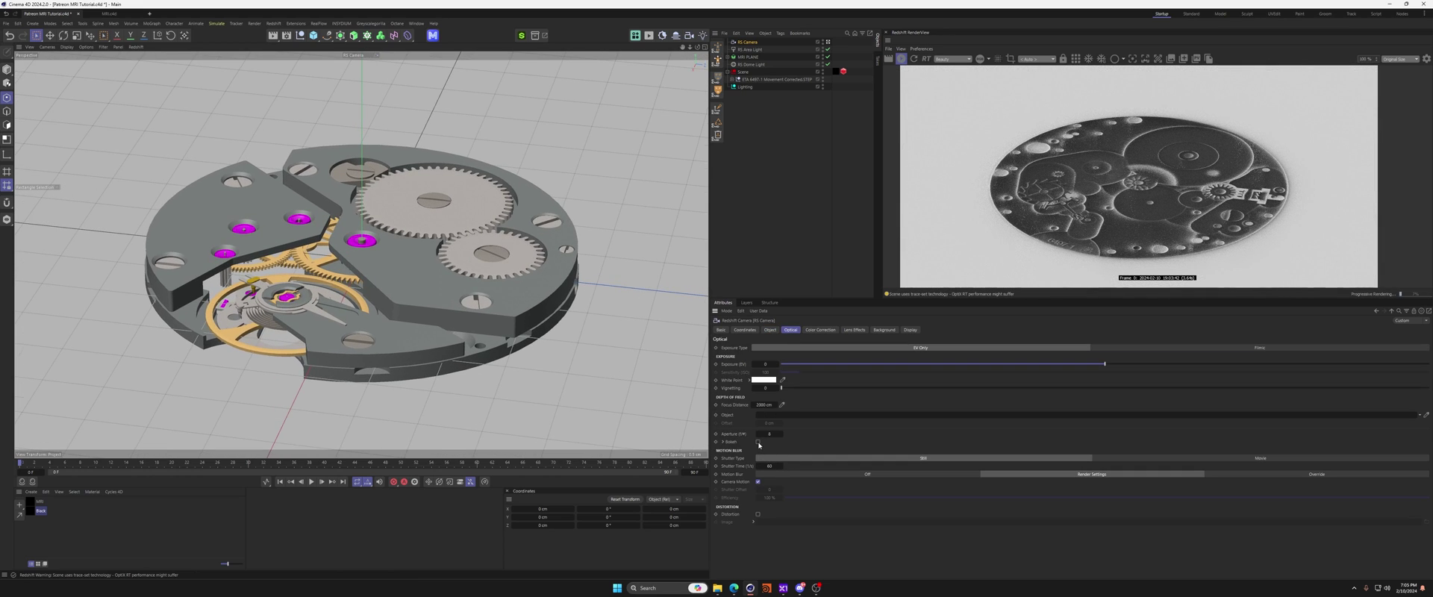
{"action": "left_click", "coordinate": [759, 442]}
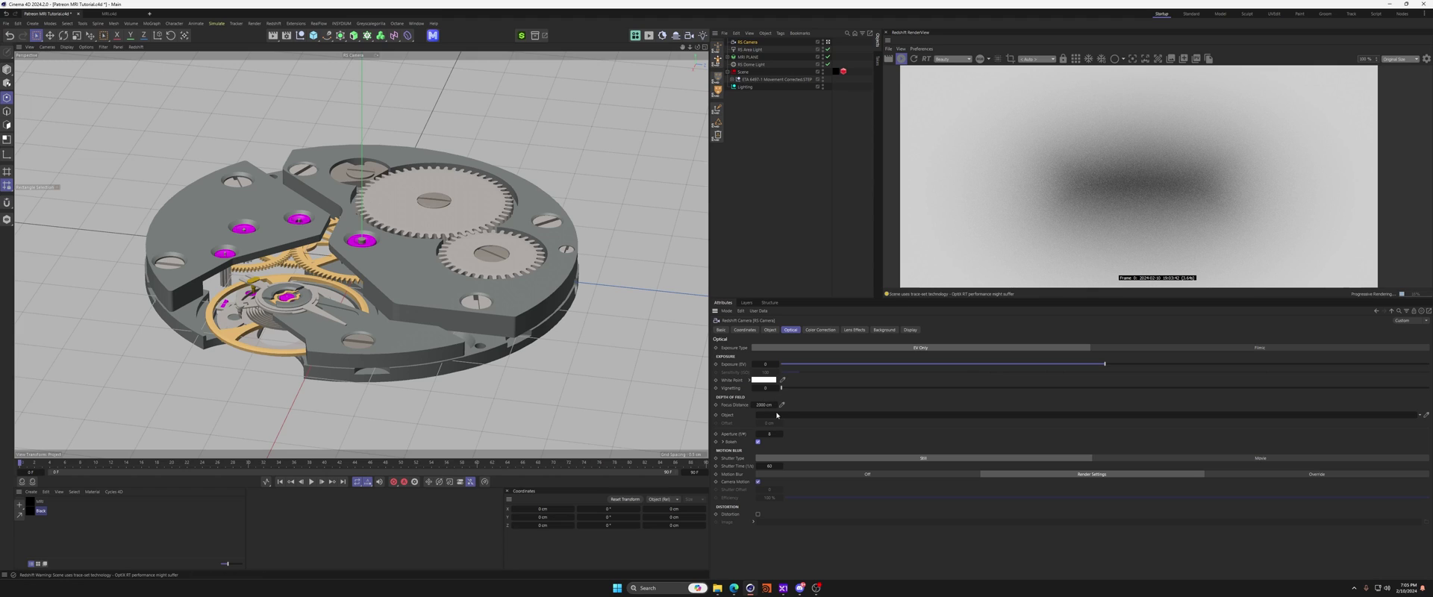
{"action": "left_click", "coordinate": [1133, 60]}
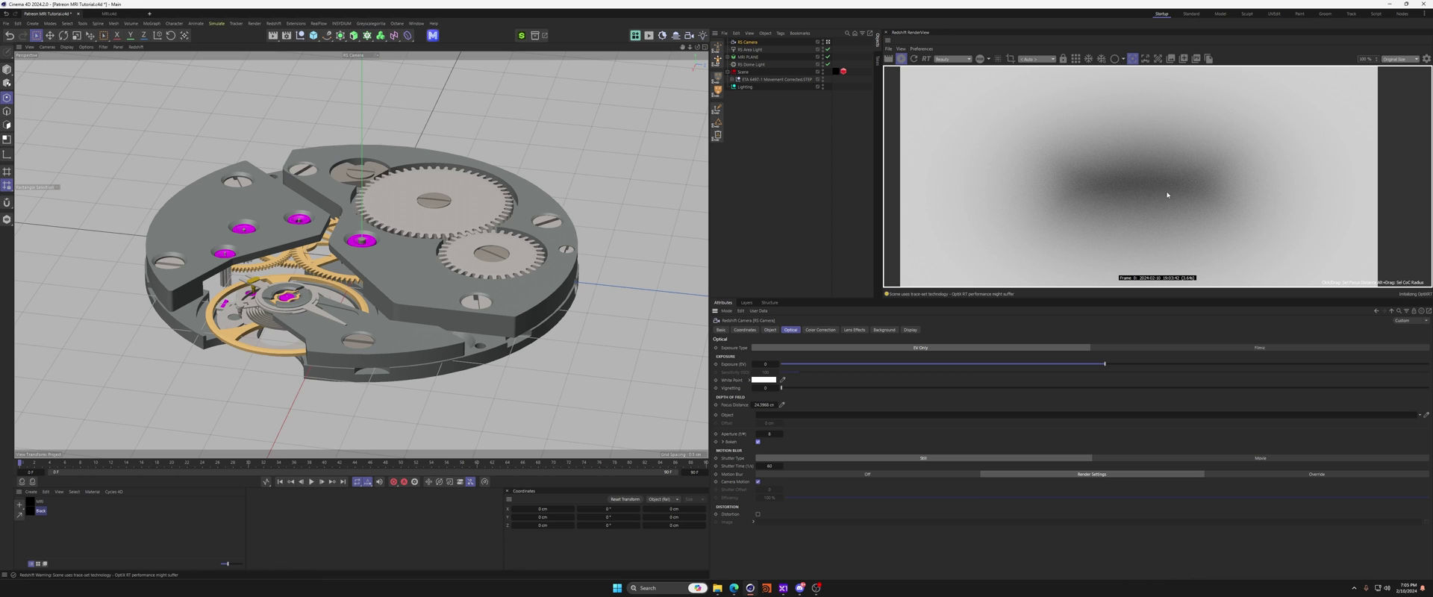
{"action": "left_click", "coordinate": [1160, 190]}
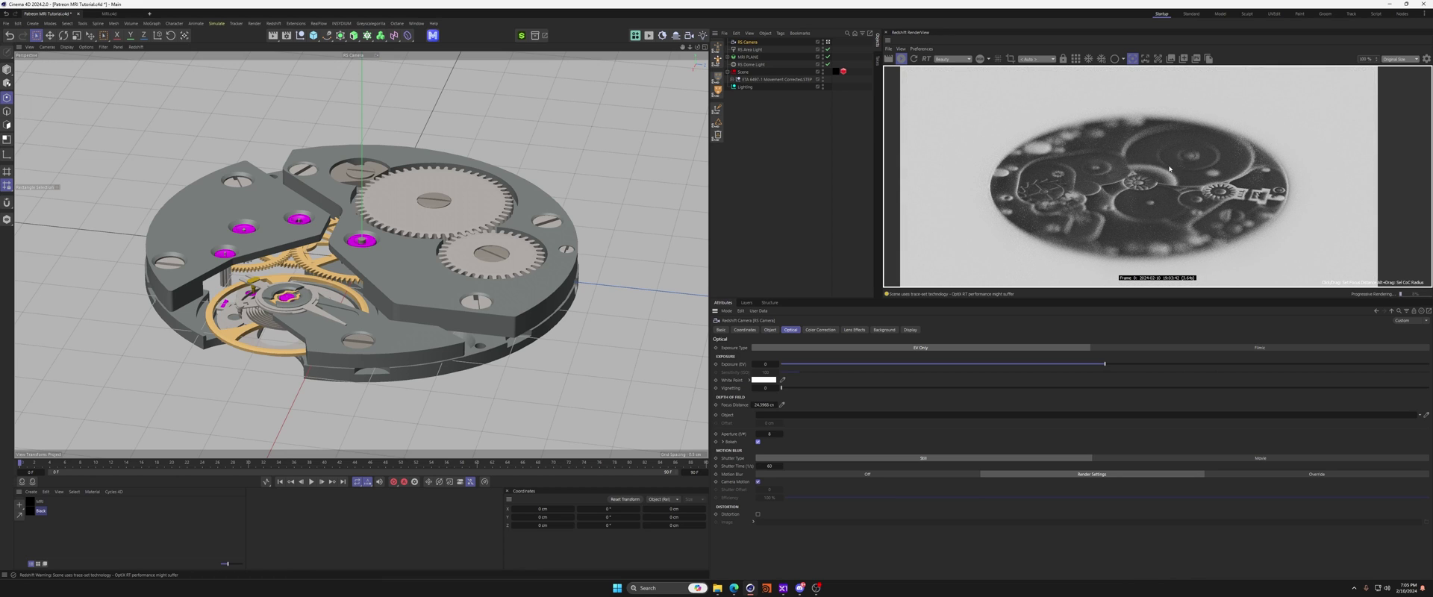
{"action": "left_click_drag", "start_coordinate": [597, 224], "coordinate": [618, 232], "text": "alt"}
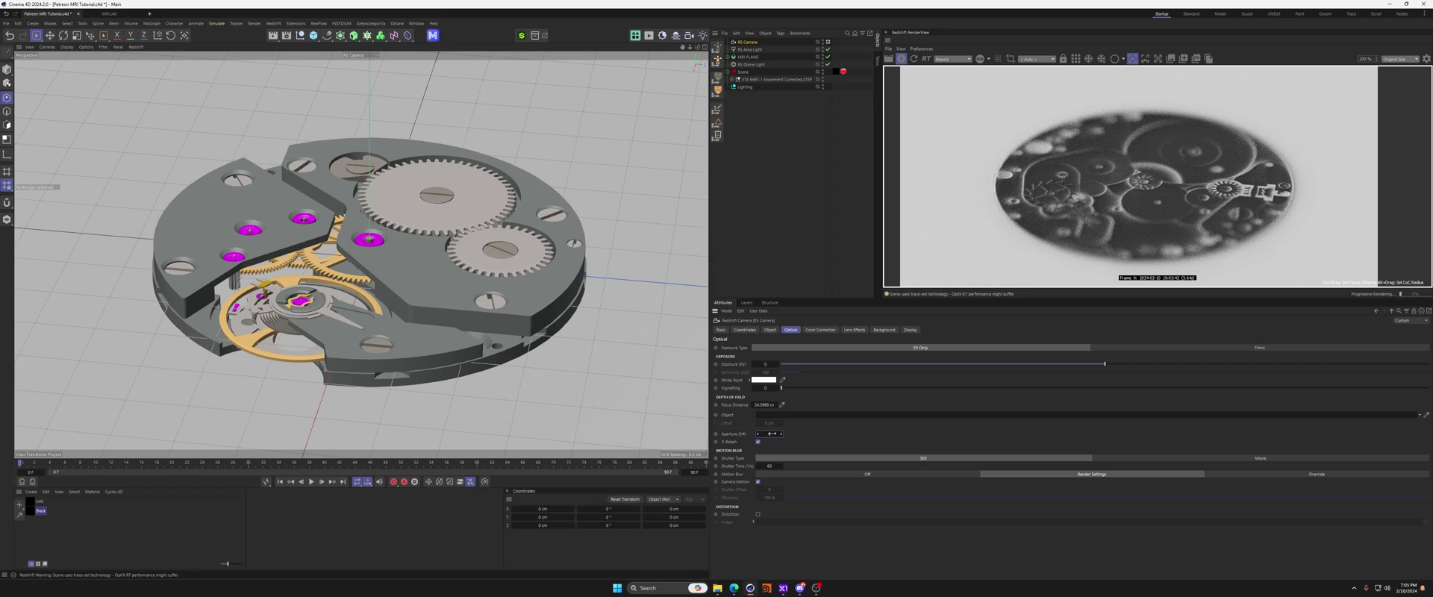
{"action": "left_click_drag", "start_coordinate": [464, 246], "coordinate": [442, 243], "text": "alt"}
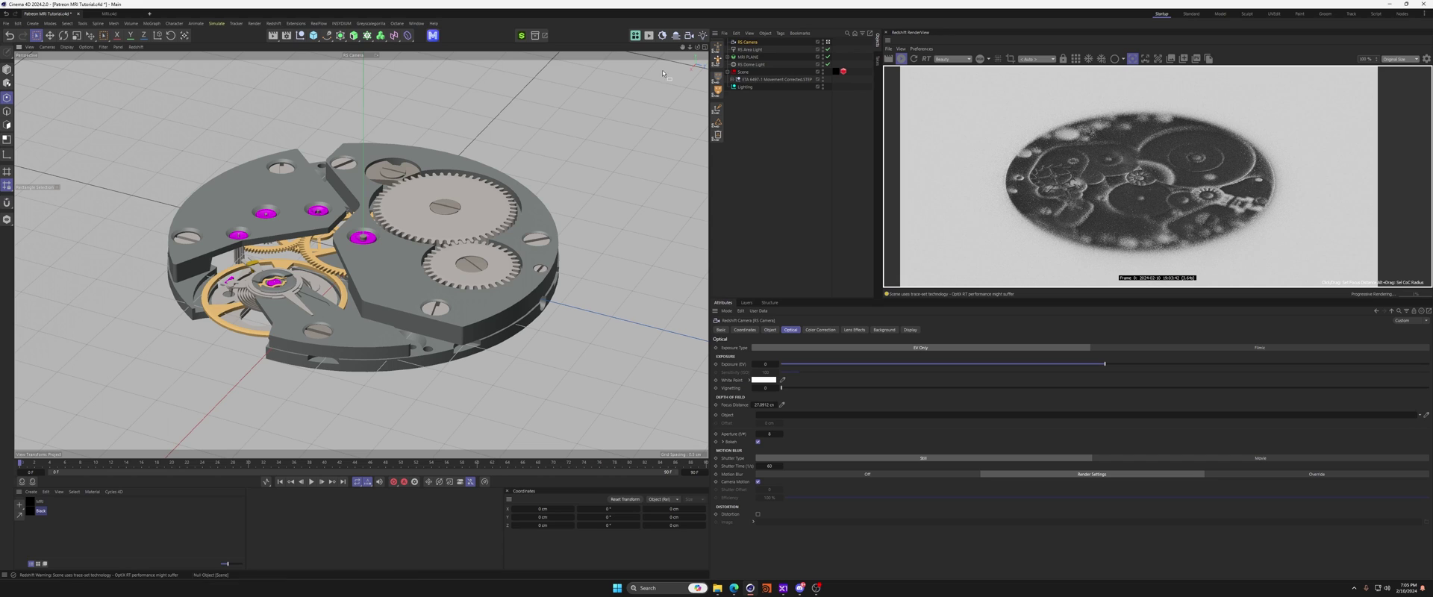
Disable the RS Dome Light, refresh the render and view the movement from slightly higher up.
{"action": "left_click", "coordinate": [812, 65]}
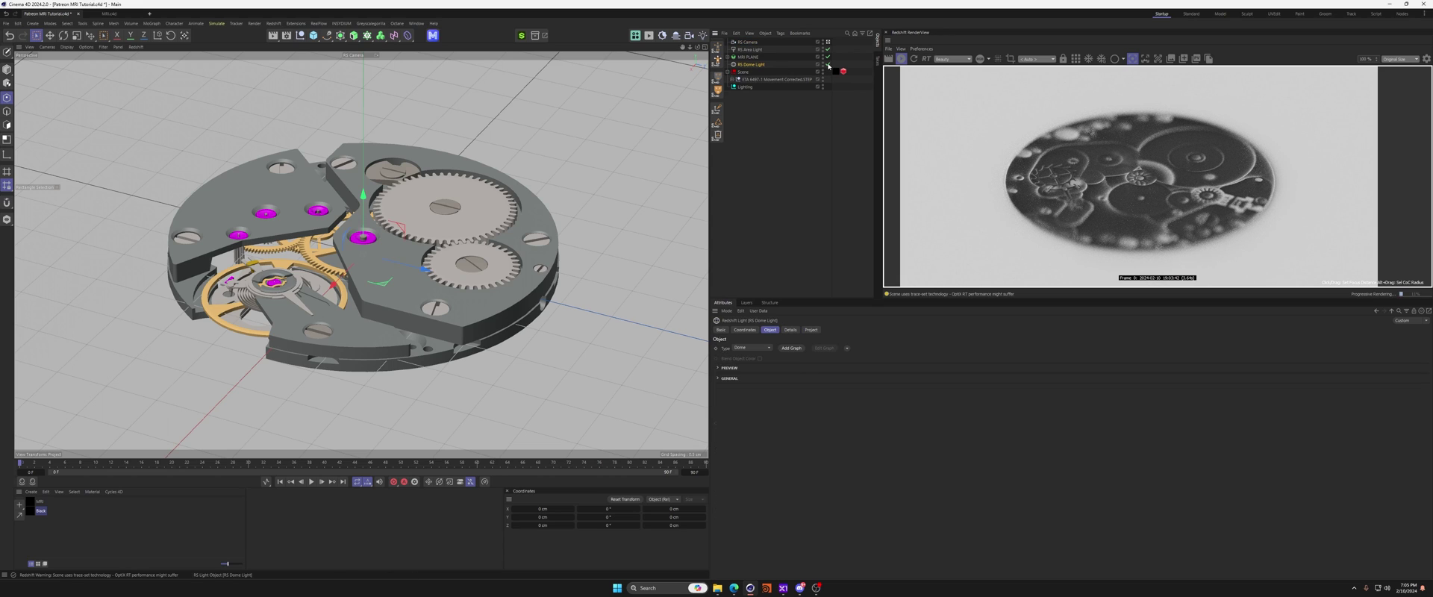
{"action": "left_click", "coordinate": [828, 65]}
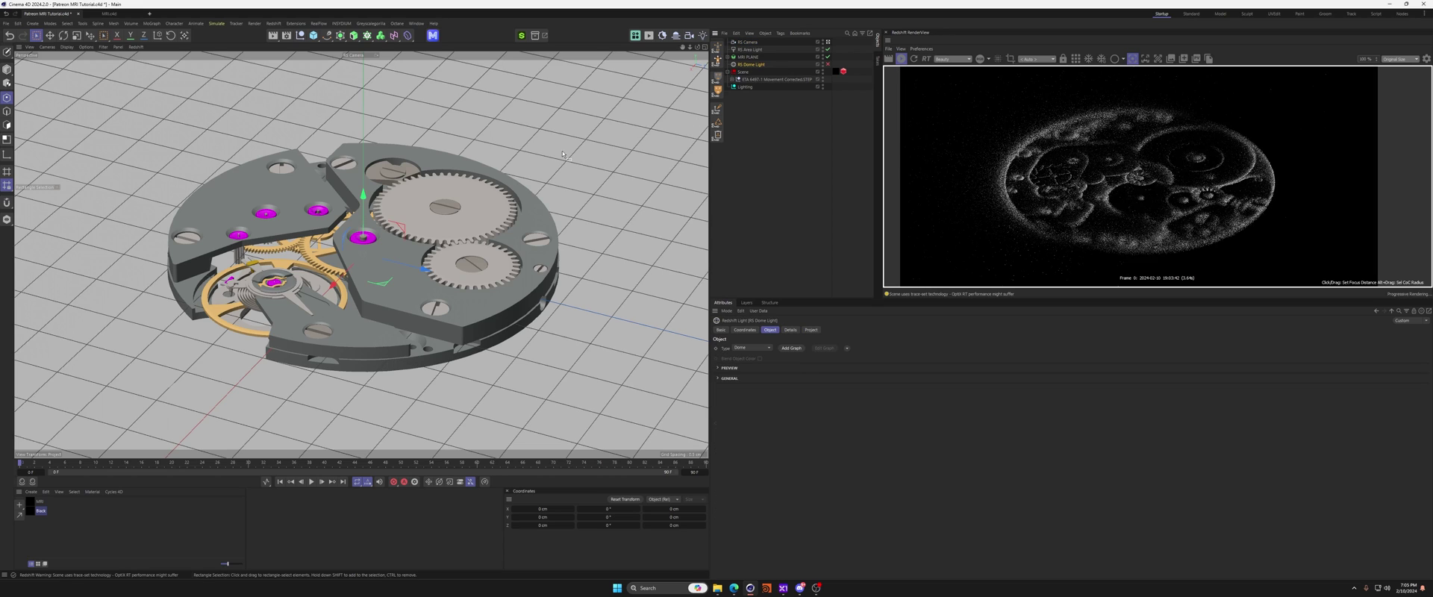
{"action": "left_click_drag", "start_coordinate": [381, 248], "coordinate": [380, 266], "text": "alt"}
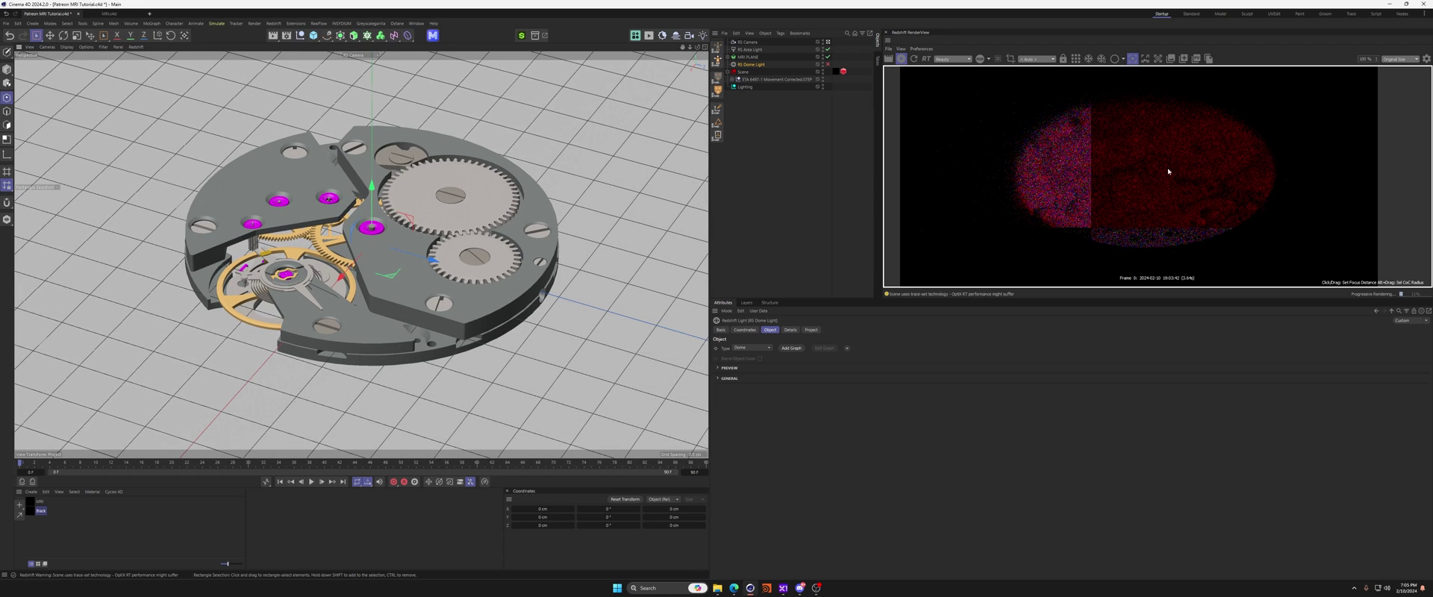
{"action": "left_click", "coordinate": [914, 59]}
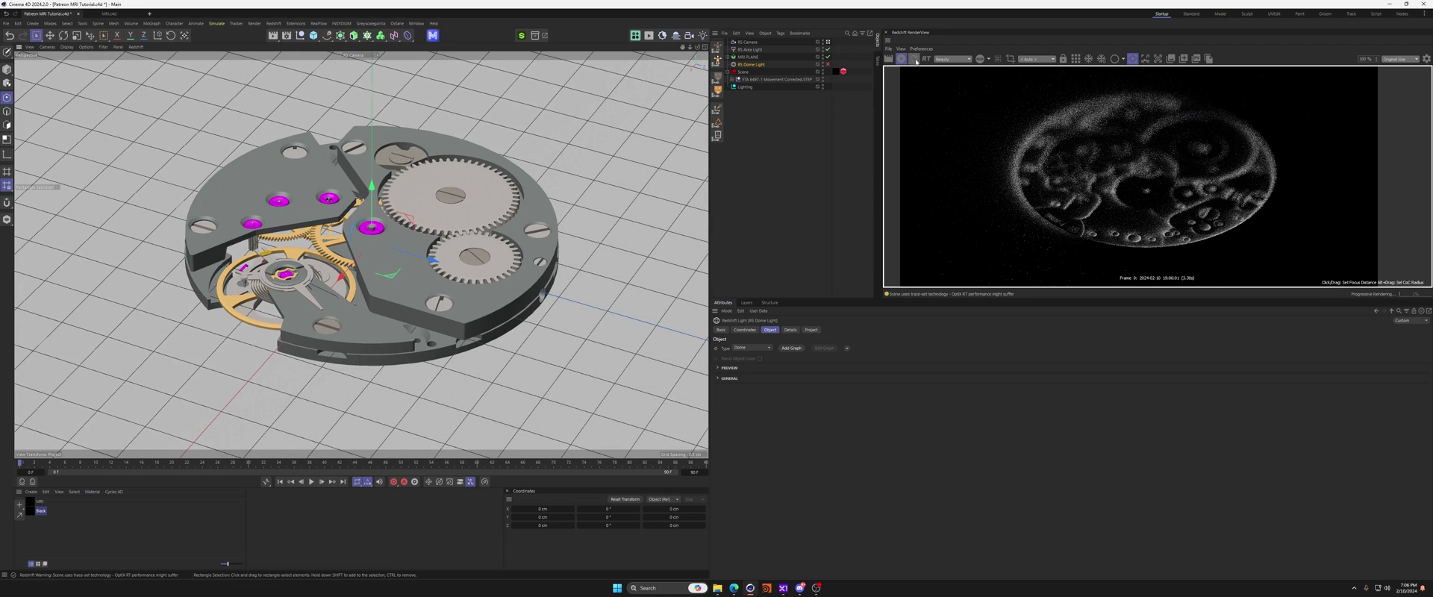
{"action": "left_click_drag", "start_coordinate": [391, 228], "coordinate": [407, 245], "text": "alt"}
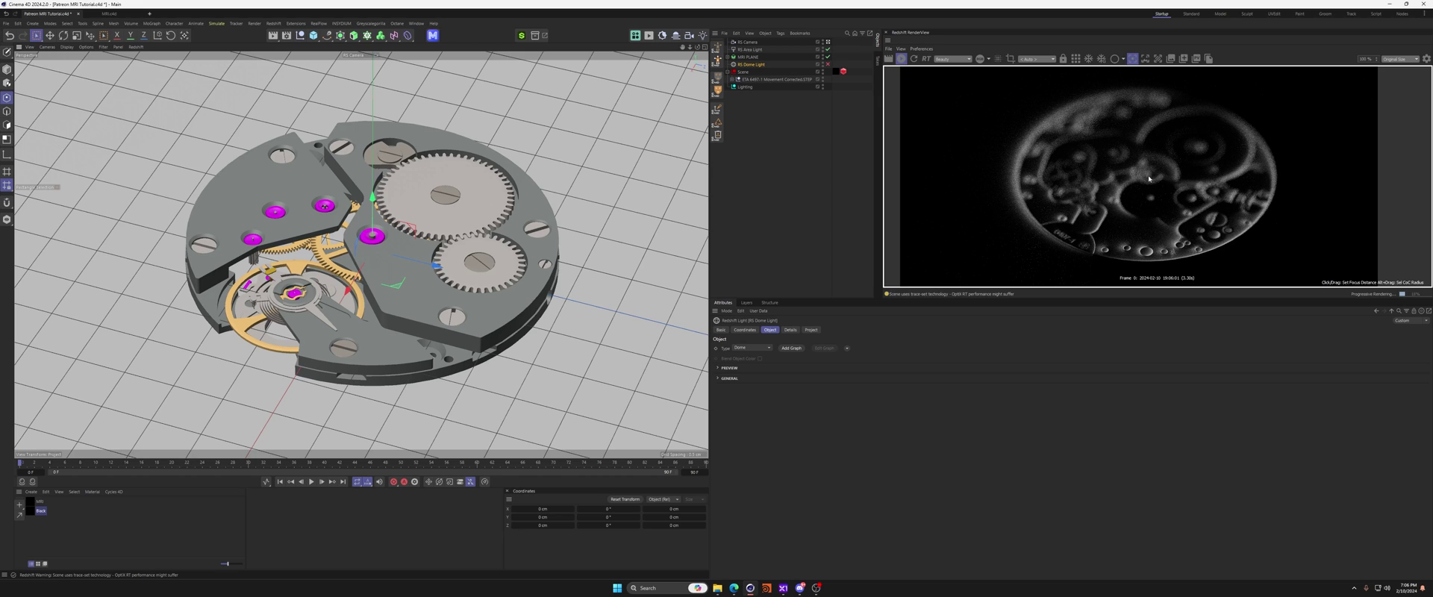
Shift the MRI PLANE slightly upward so it slices the watch movement at another height.
{"action": "left_click", "coordinate": [743, 56]}
{"action": "key", "text": "e"}
{"action": "left_click_drag", "start_coordinate": [373, 200], "coordinate": [373, 198]}
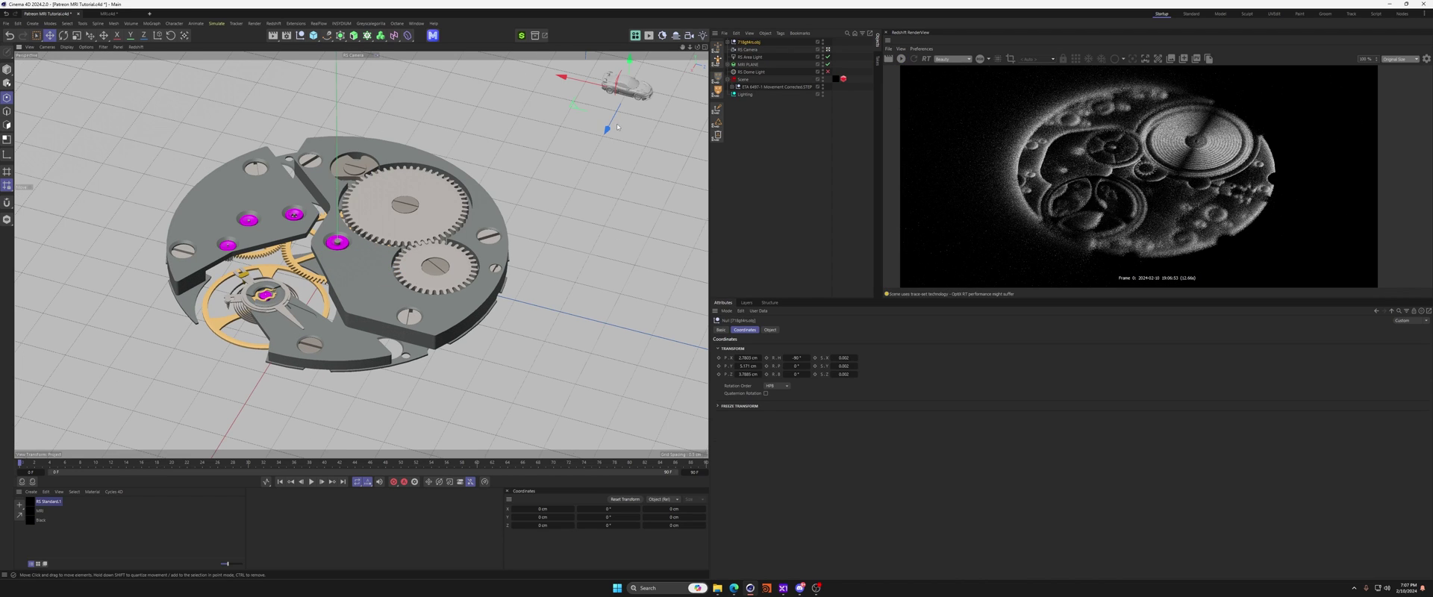
Scale up the imported car model and move it to the centre of the scene over the watch movement.
{"action": "left_click_drag", "start_coordinate": [594, 145], "coordinate": [745, 215]}
{"action": "key", "text": "t"}
{"action": "key", "text": "e"}
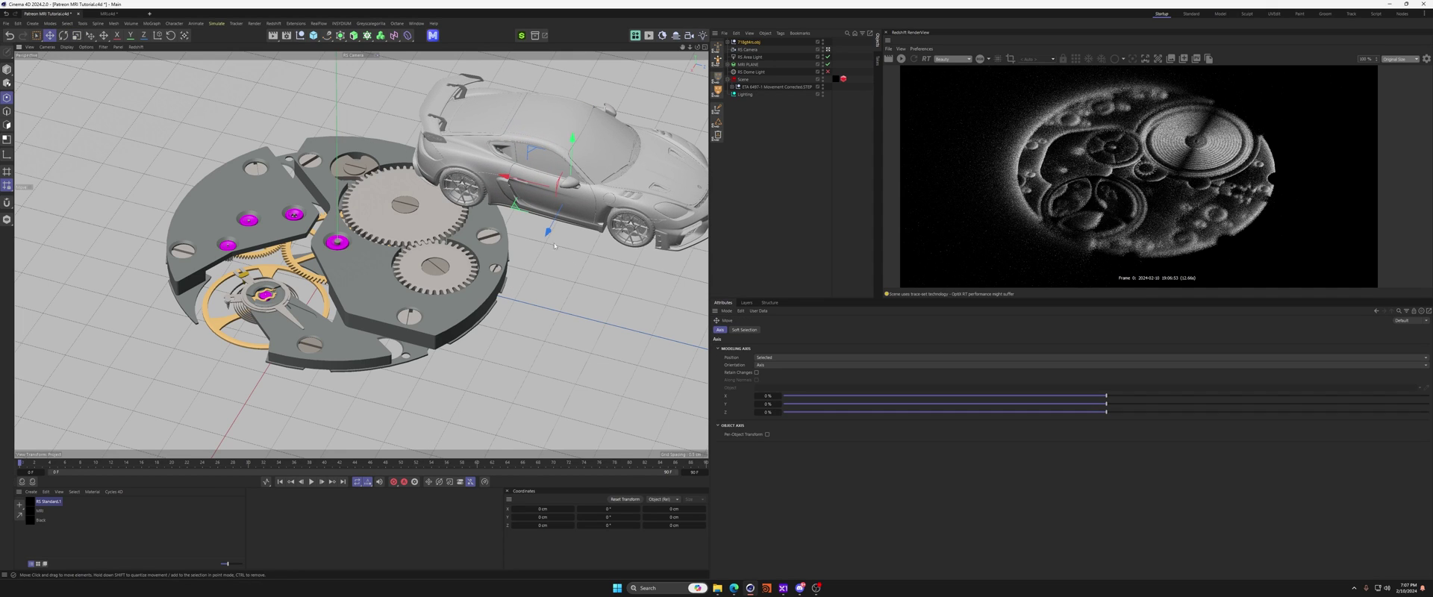
{"action": "left_click_drag", "start_coordinate": [520, 208], "coordinate": [306, 267]}
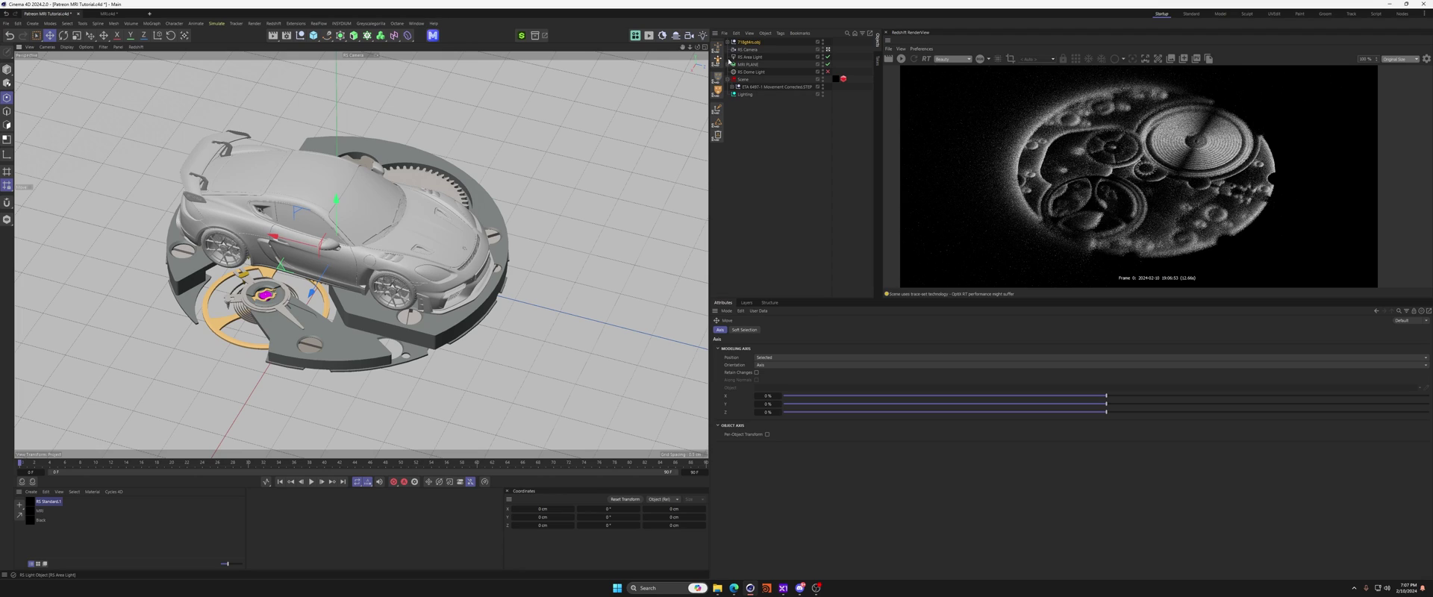
Place the car under the null carrying the Black material, hide the watch movement and start the render.
{"action": "left_click_drag", "start_coordinate": [743, 43], "coordinate": [752, 85]}
{"action": "left_click_drag", "start_coordinate": [846, 68], "coordinate": [827, 89]}
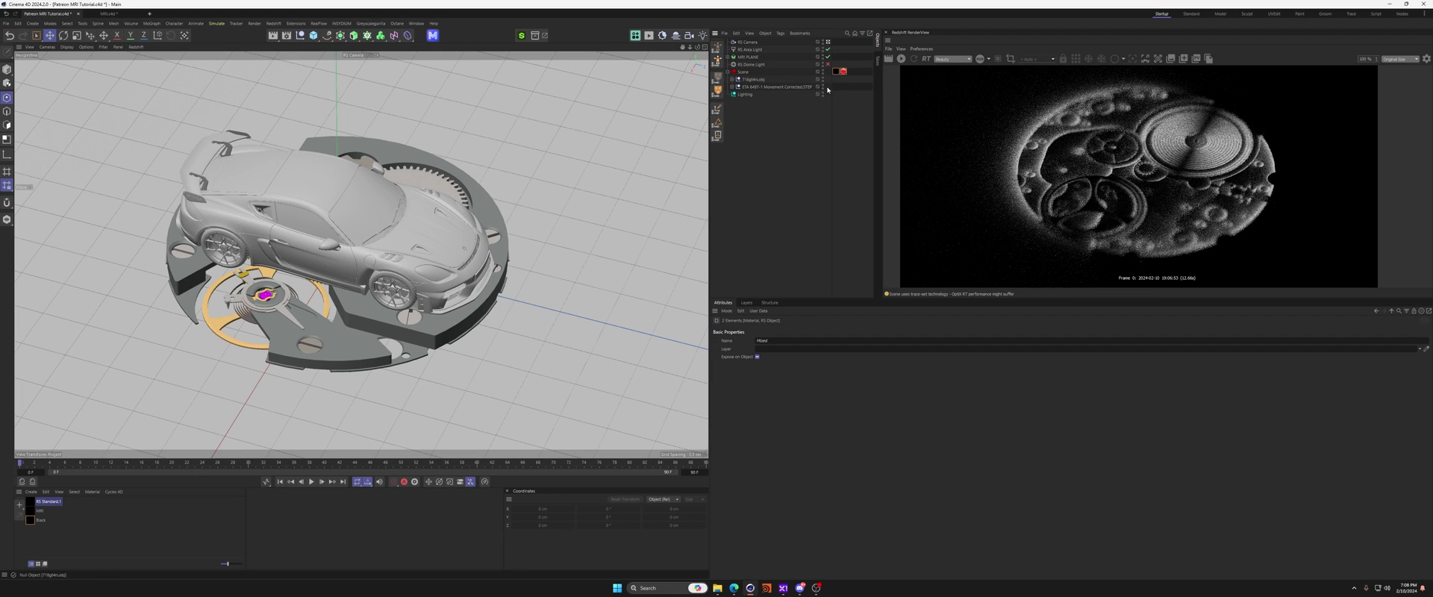
{"action": "double_click", "coordinate": [823, 87], "text": "alt"}
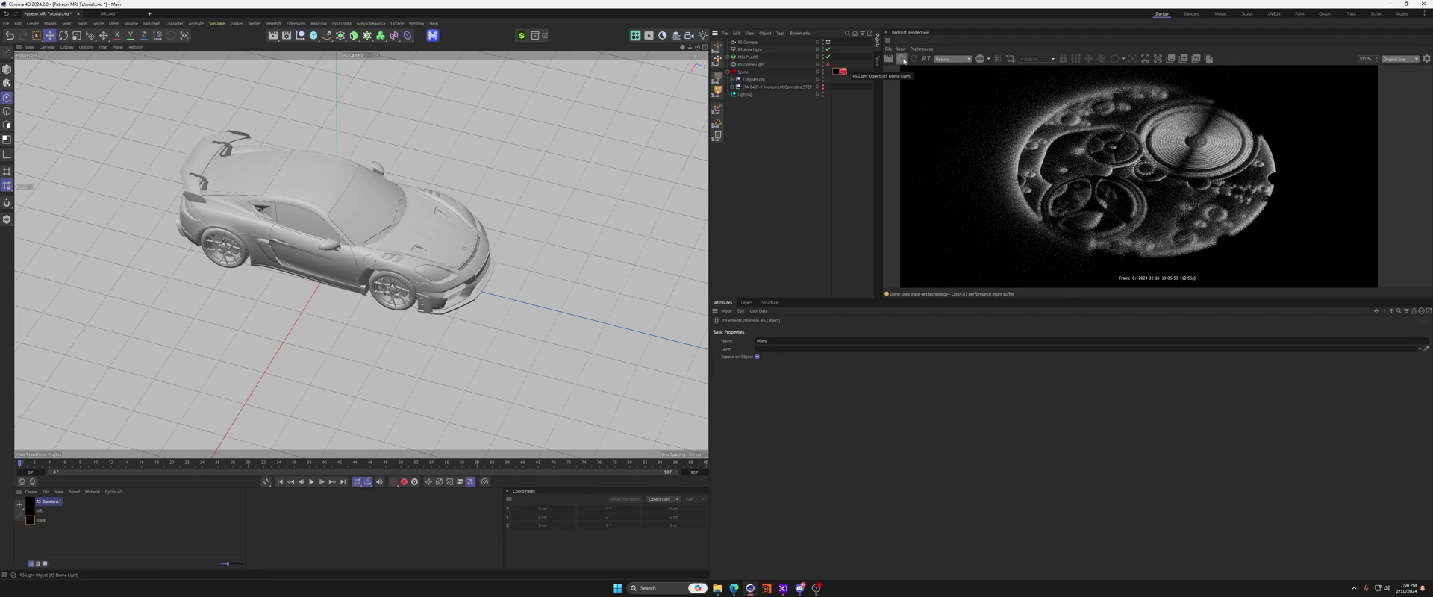
{"action": "left_click", "coordinate": [903, 60]}
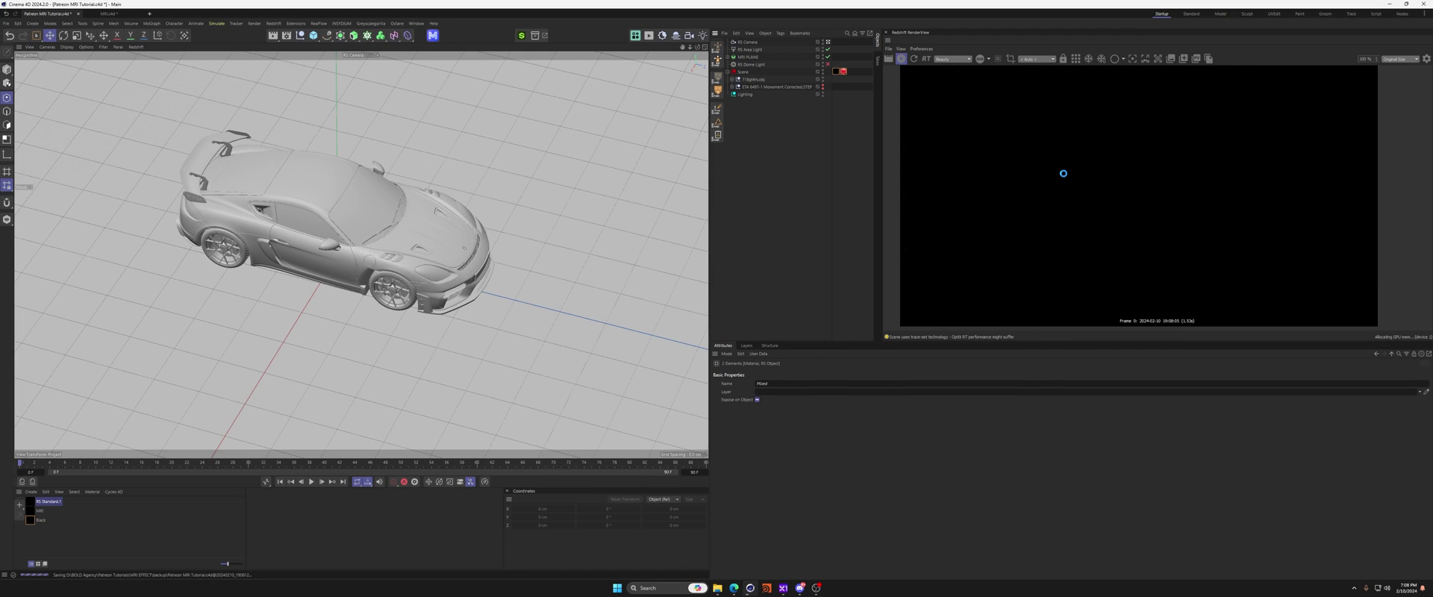
{"action": "left_click", "coordinate": [338, 222]}
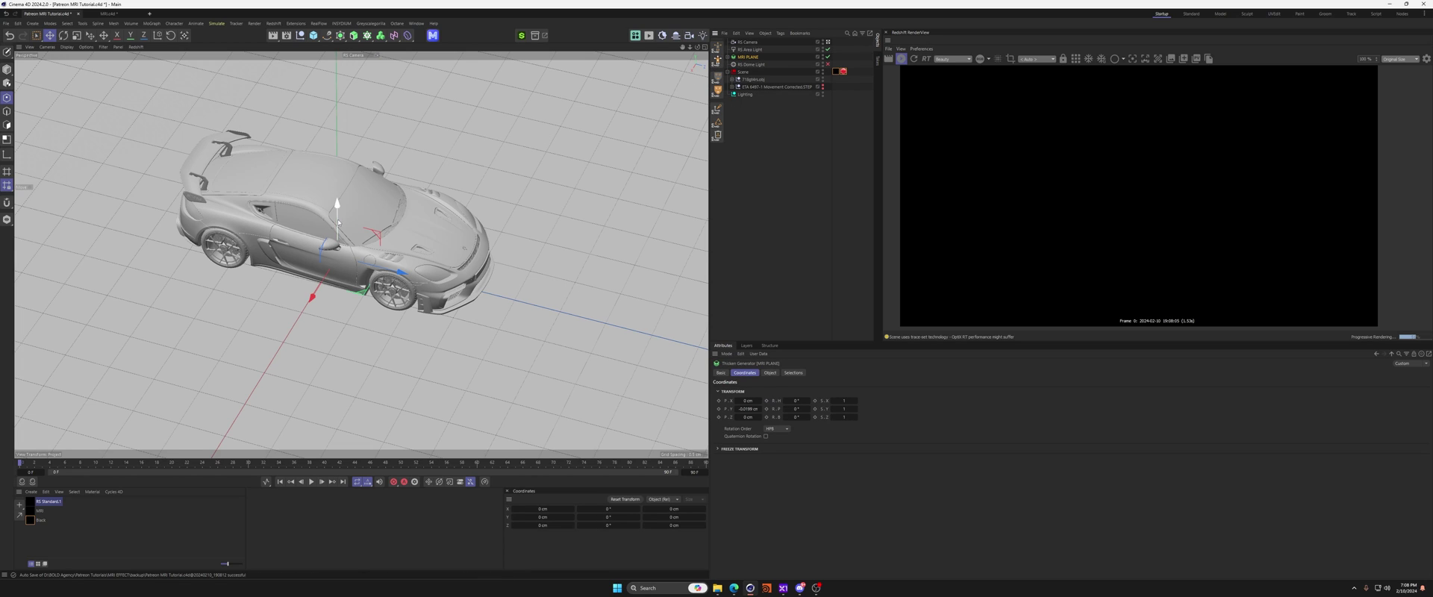
{"action": "left_click_drag", "start_coordinate": [339, 214], "coordinate": [337, 43]}
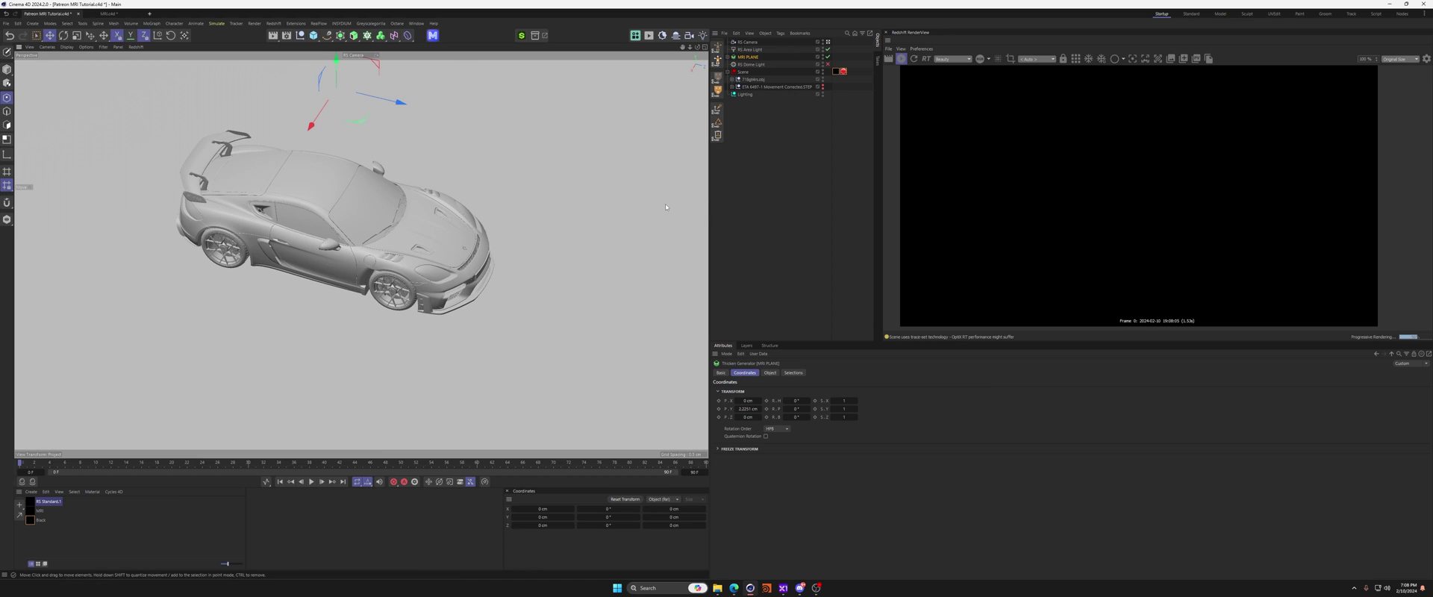
{"action": "key", "text": "ctrl+z"}
Scale the car model up further so it fills more of the camera view.
{"action": "left_click", "coordinate": [751, 80]}
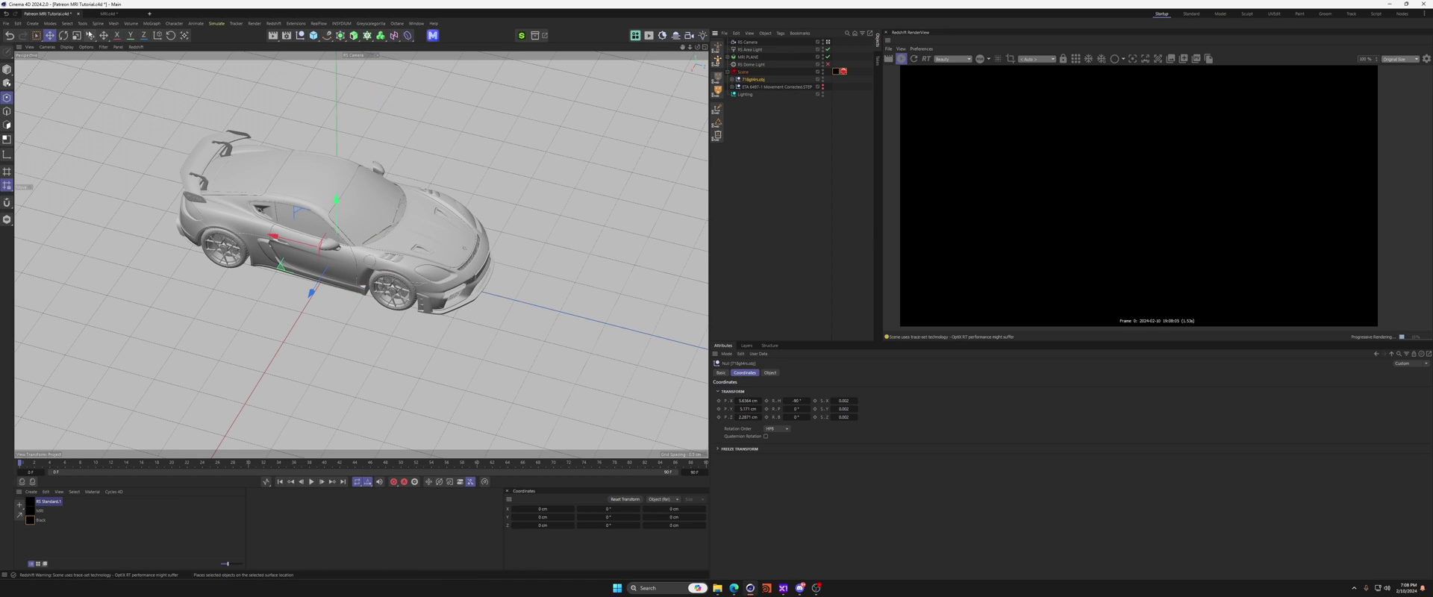
{"action": "left_click", "coordinate": [90, 36]}
{"action": "left_click_drag", "start_coordinate": [329, 245], "coordinate": [657, 208]}
{"action": "key", "text": "t"}
Raise the MRI PLANE into the car's lower body and turn off the Redshift camera's bokeh.
{"action": "left_click", "coordinate": [748, 57]}
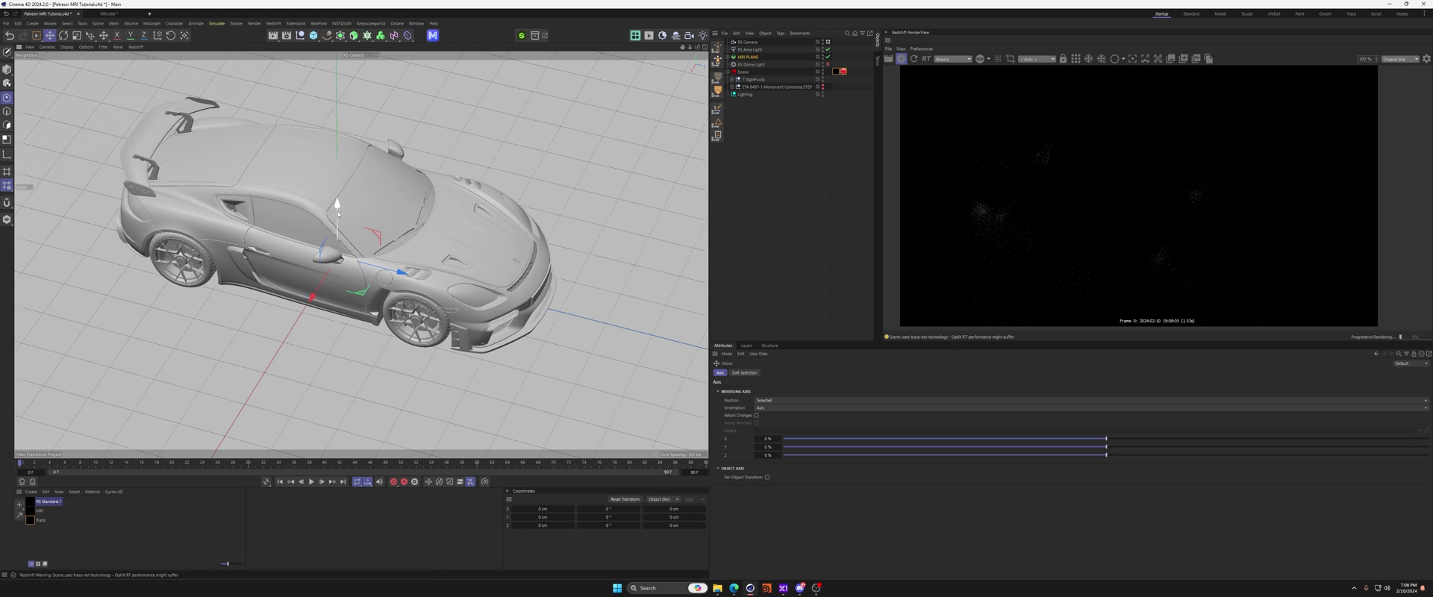
{"action": "key", "text": "e"}
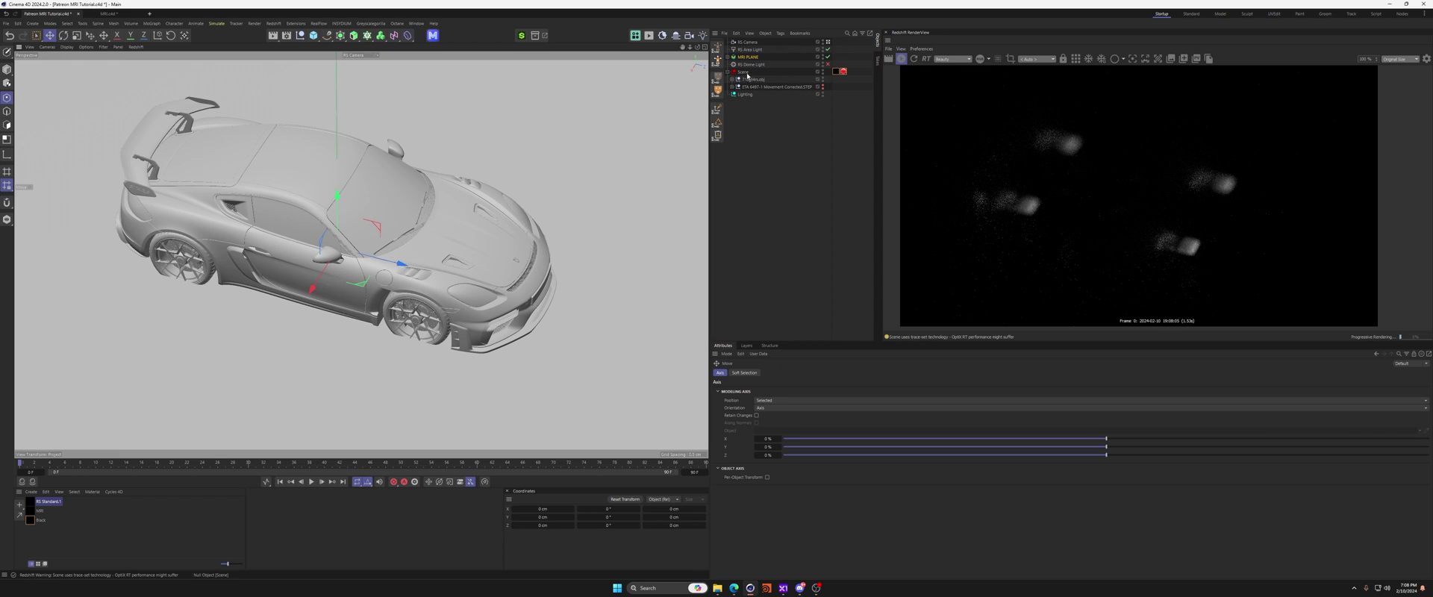
{"action": "left_click", "coordinate": [746, 42]}
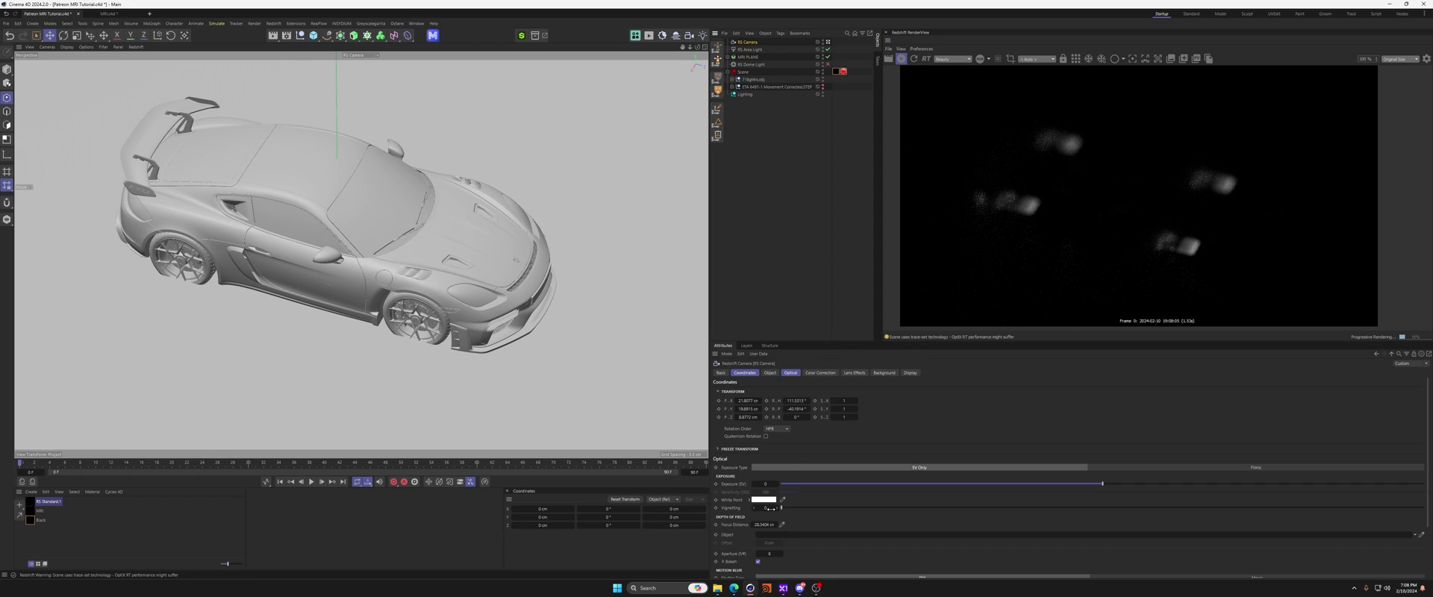
{"action": "left_click", "coordinate": [758, 561]}
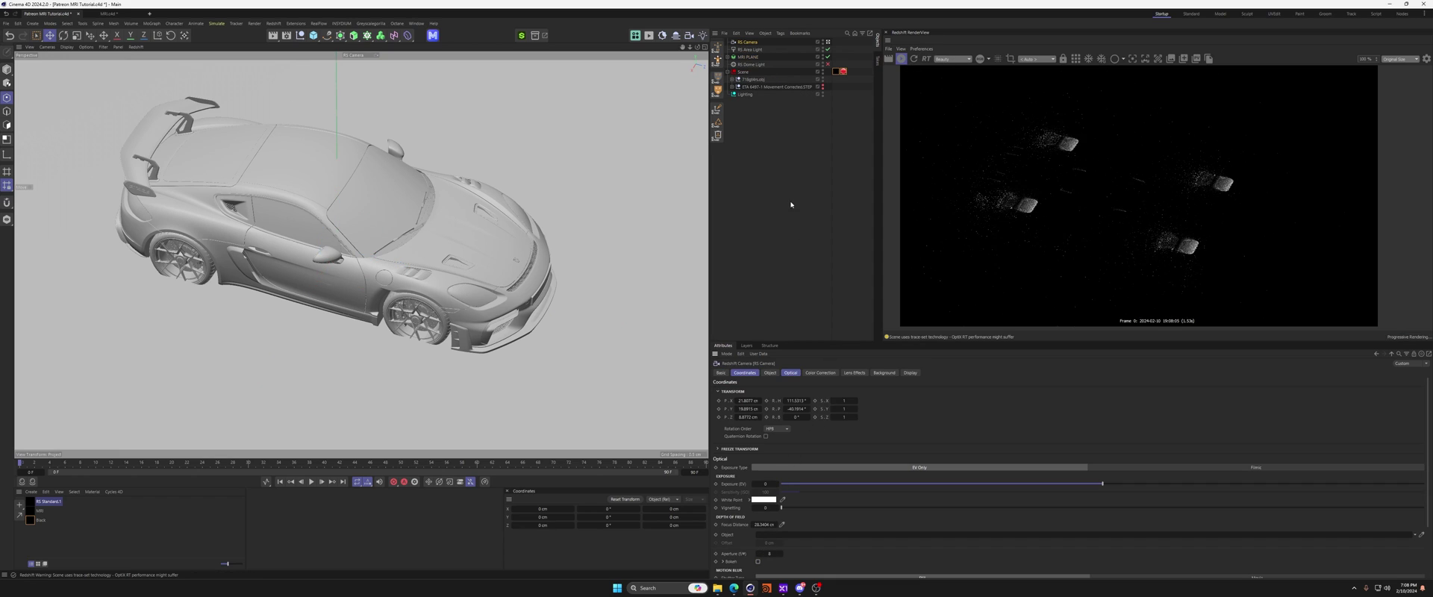
{"action": "left_click", "coordinate": [747, 57]}
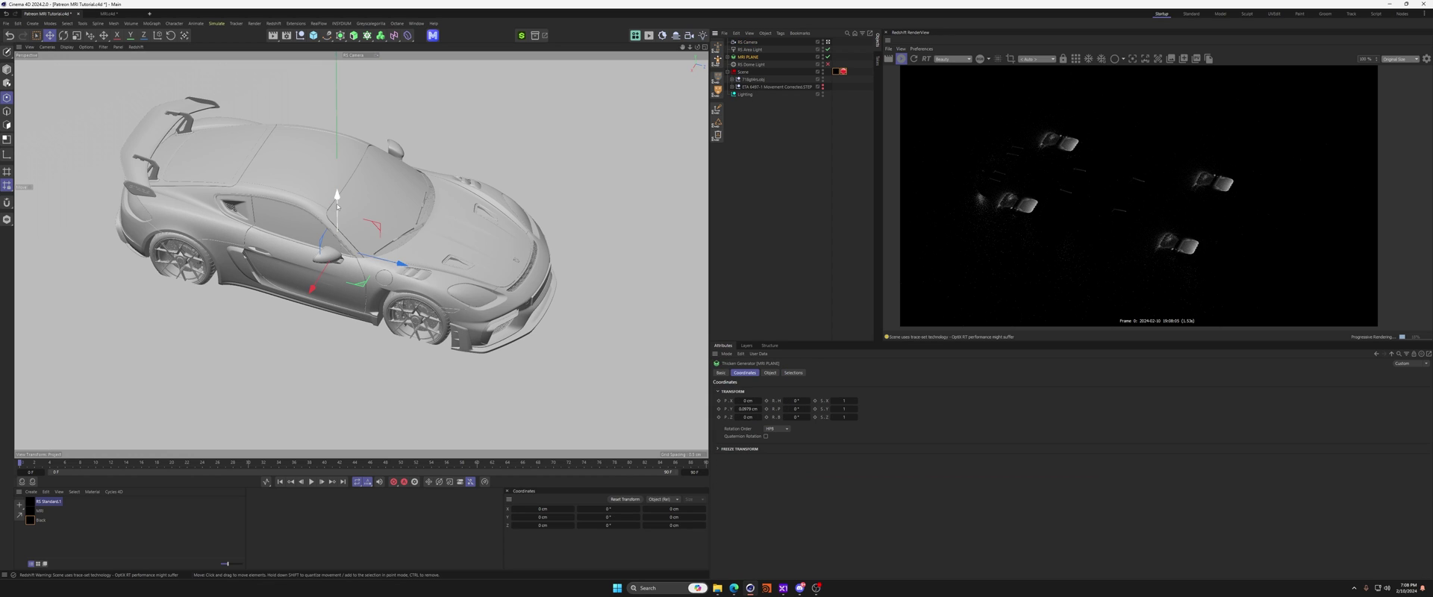
{"action": "left_click_drag", "start_coordinate": [337, 204], "coordinate": [338, 197]}
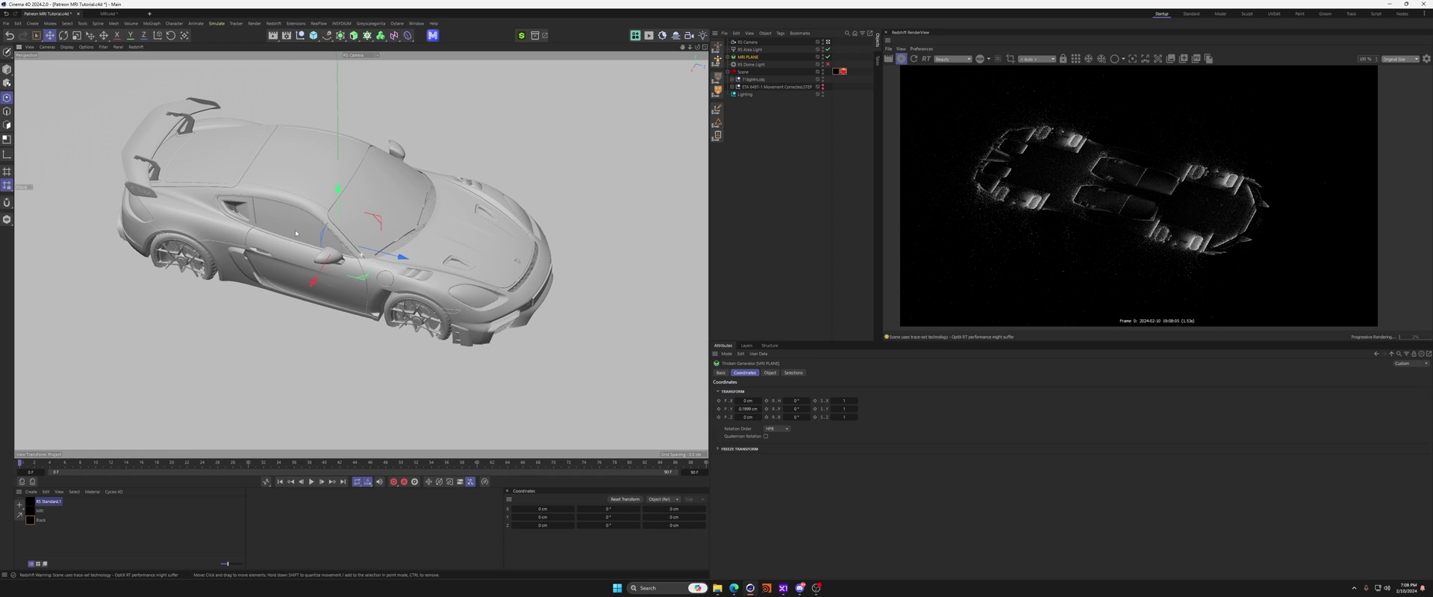
Raise the MRI PLANE slightly further through the car's lower body.
{"action": "left_click_drag", "start_coordinate": [296, 233], "coordinate": [282, 251], "text": "alt"}
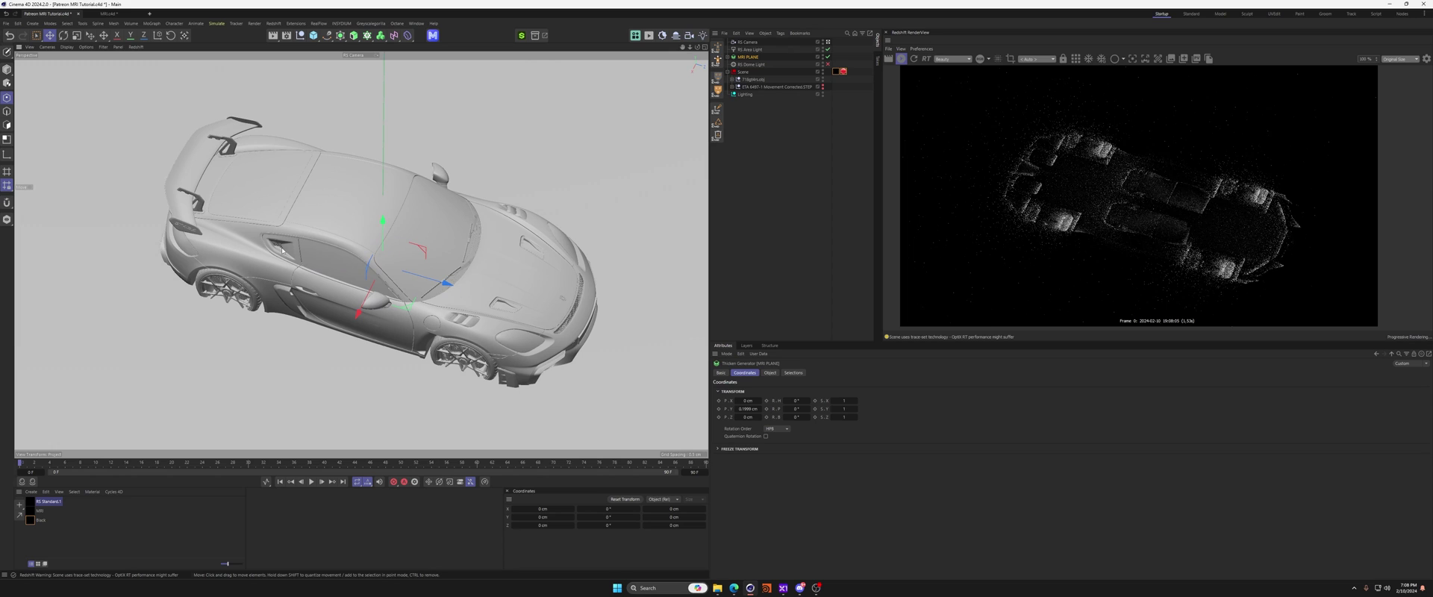
{"action": "left_click_drag", "start_coordinate": [382, 222], "coordinate": [383, 212]}
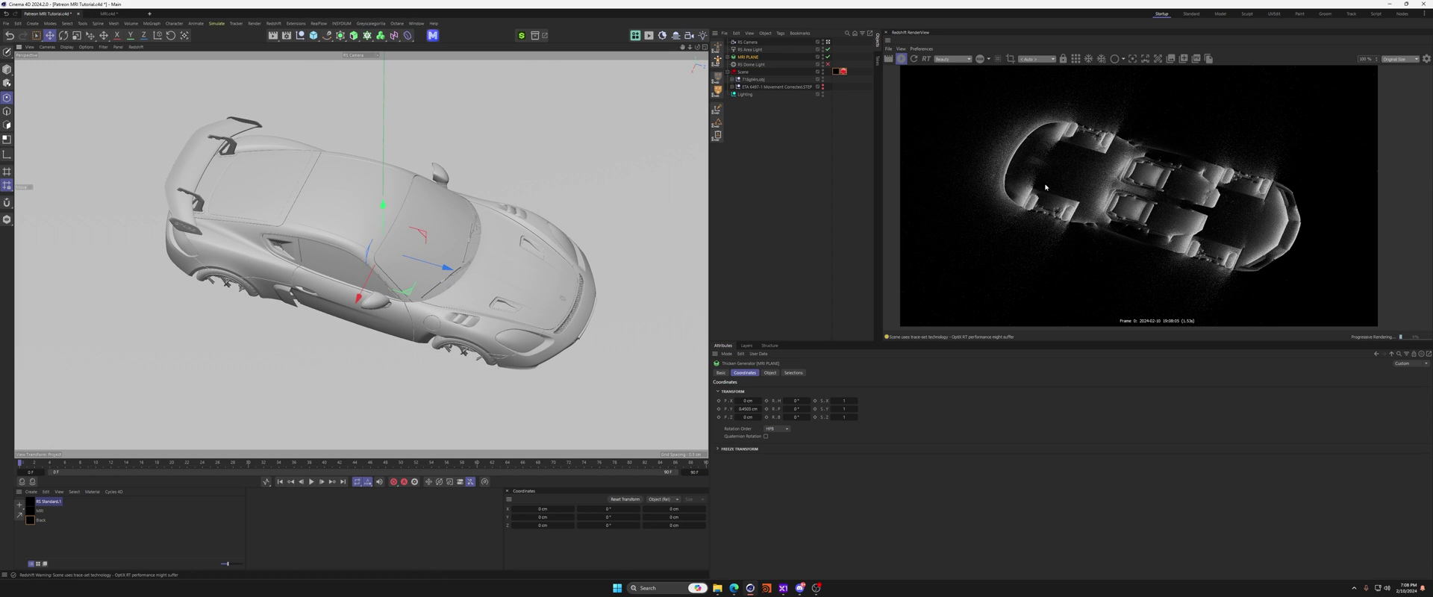
{"action": "mouse_move", "coordinate": [395, 317]}
{"action": "left_mouse_down", "text": "alt"}
{"action": "mouse_move", "coordinate": [391, 281]}
{"action": "mouse_move", "coordinate": [393, 307]}
{"action": "left_mouse_up", "text": "alt"}
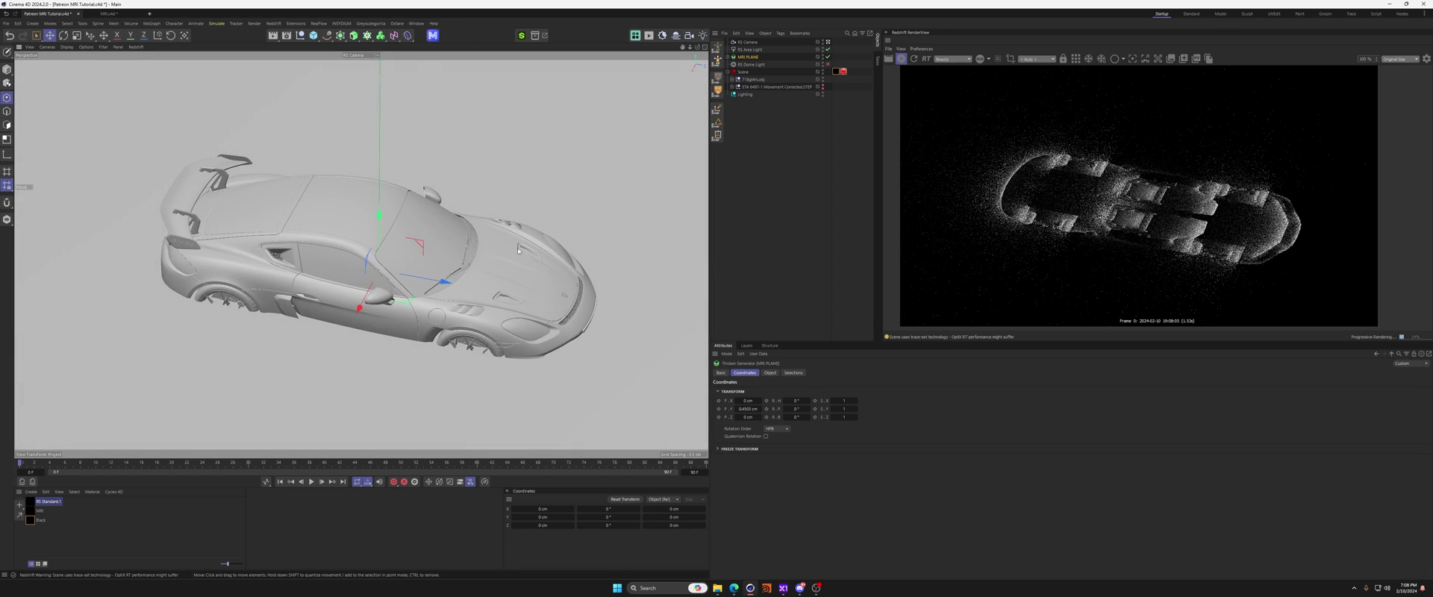
Rotate the RS Area Light in the top view and position it alongside the car.
{"action": "left_click", "coordinate": [747, 51]}
{"action": "key", "text": "r"}
{"action": "middle_click", "coordinate": [428, 201]}
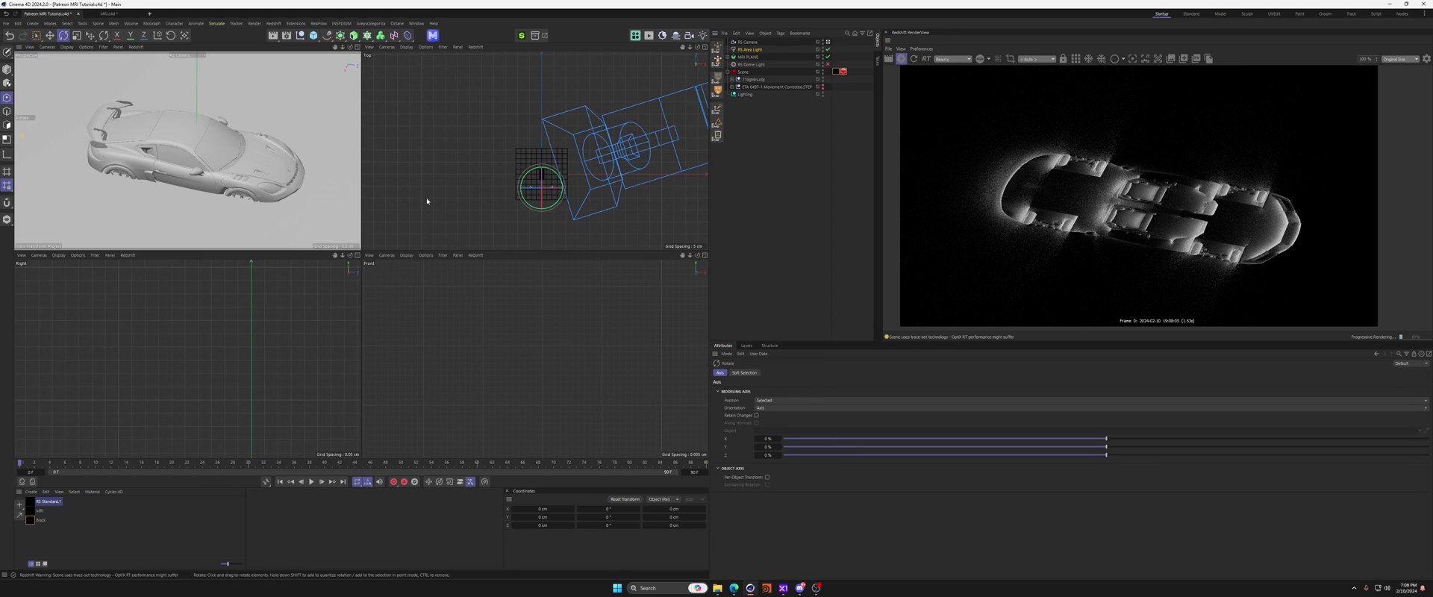
{"action": "left_click_drag", "start_coordinate": [553, 194], "coordinate": [553, 193]}
{"action": "key", "text": "e"}
{"action": "key", "text": "F1"}
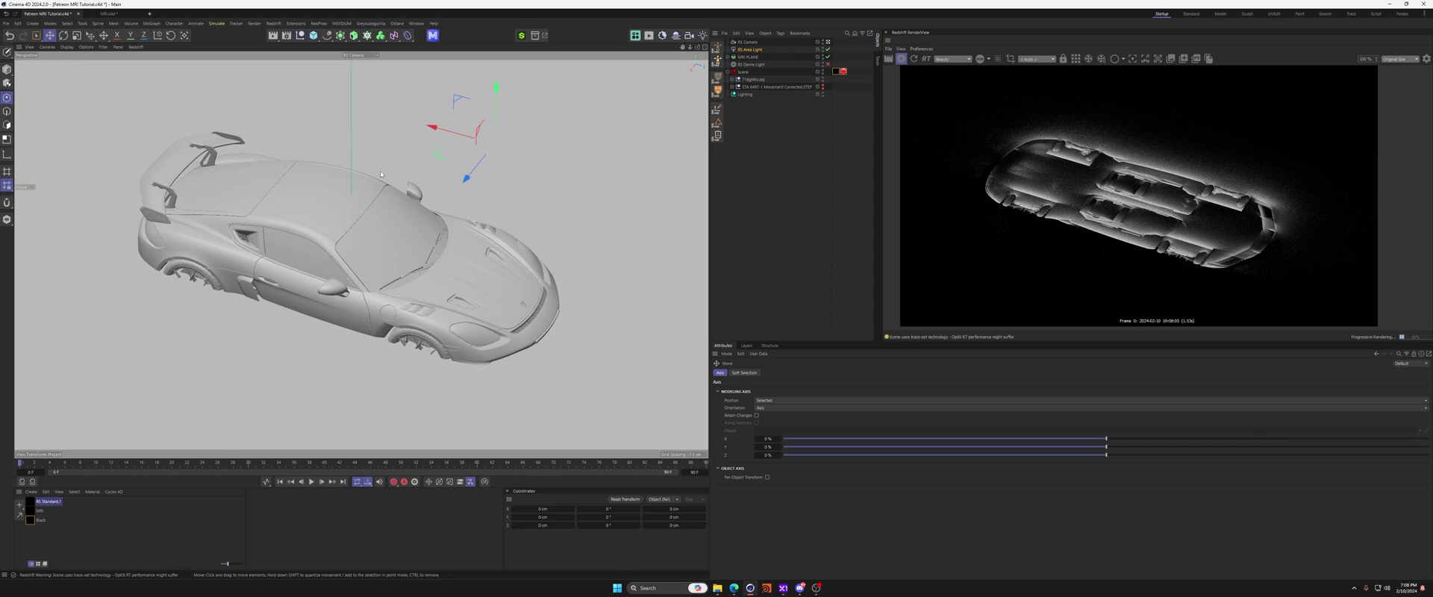
{"action": "left_click_drag", "start_coordinate": [397, 223], "coordinate": [365, 190], "text": "alt"}
{"action": "middle_click_drag", "start_coordinate": [596, 218], "coordinate": [500, 238], "text": "alt"}
{"action": "scroll", "coordinate": [500, 239], "scroll_direction": "down", "scroll_amount": 2}
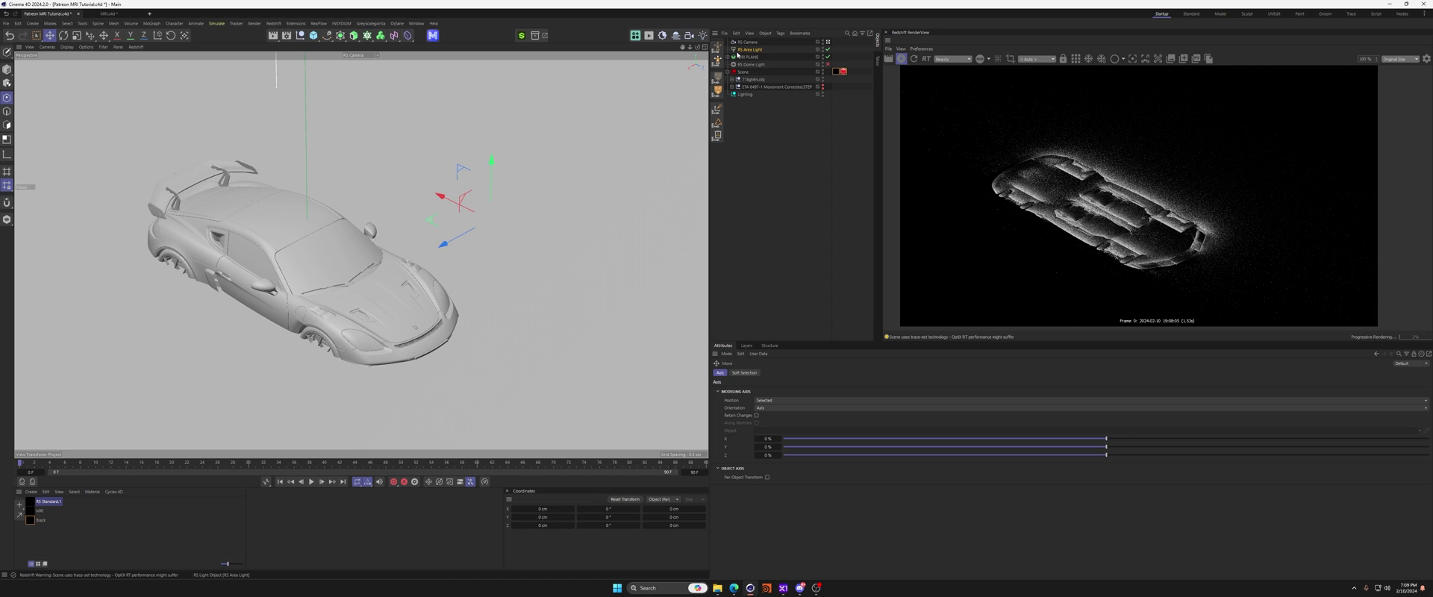
Raise the RS Area Light in the front view to sit at the level of the MRI PLANE.
{"action": "left_click", "coordinate": [750, 50]}
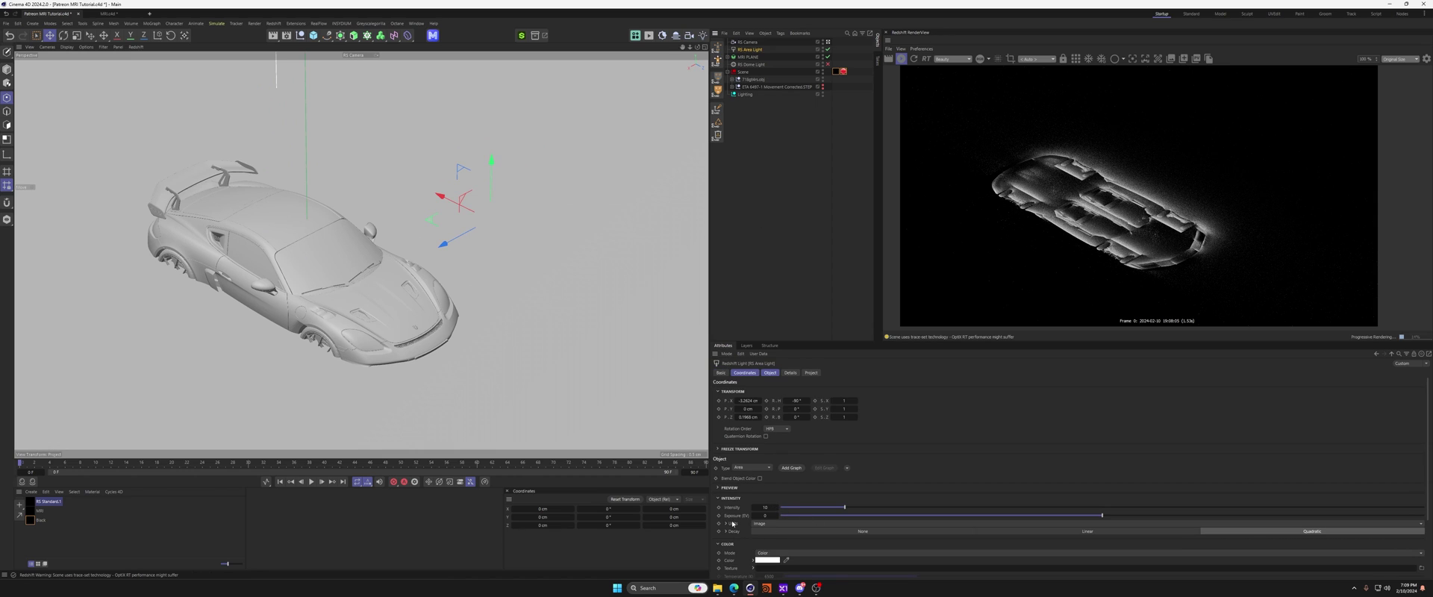
{"action": "middle_click", "coordinate": [537, 386]}
{"action": "middle_click", "coordinate": [570, 326]}
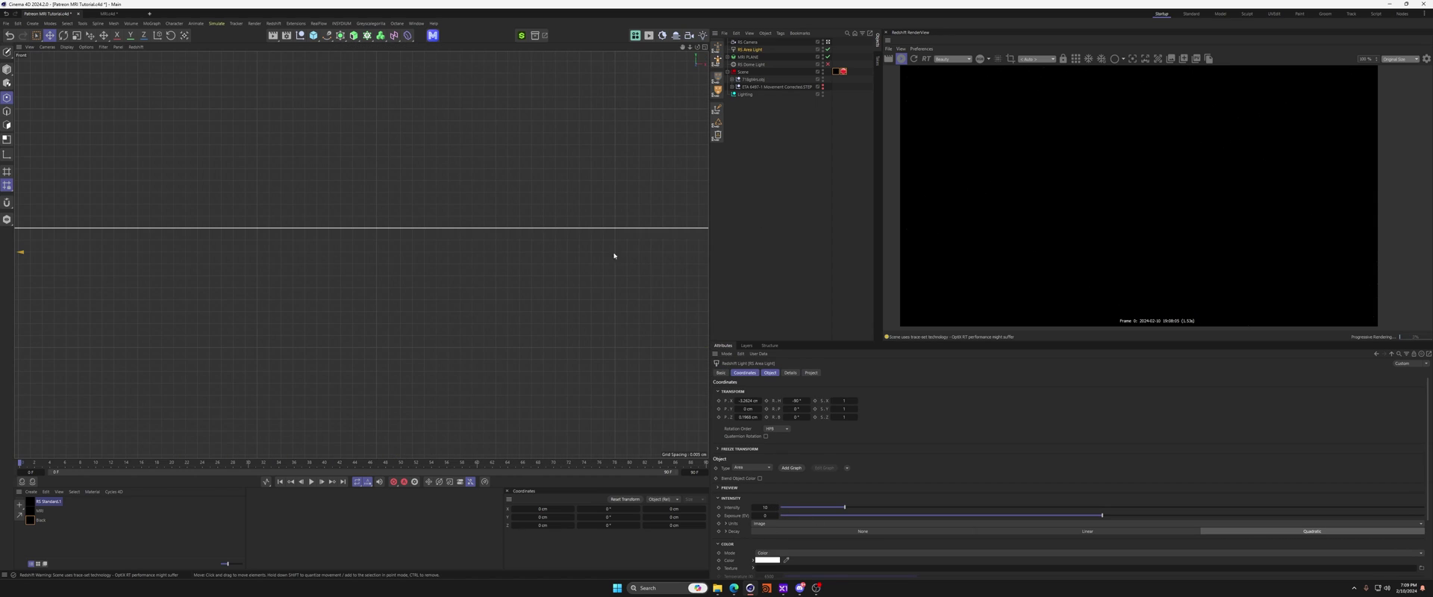
{"action": "scroll", "coordinate": [618, 256], "scroll_direction": "down", "scroll_amount": 5}
{"action": "middle_click_drag", "start_coordinate": [444, 231], "coordinate": [332, 264]}
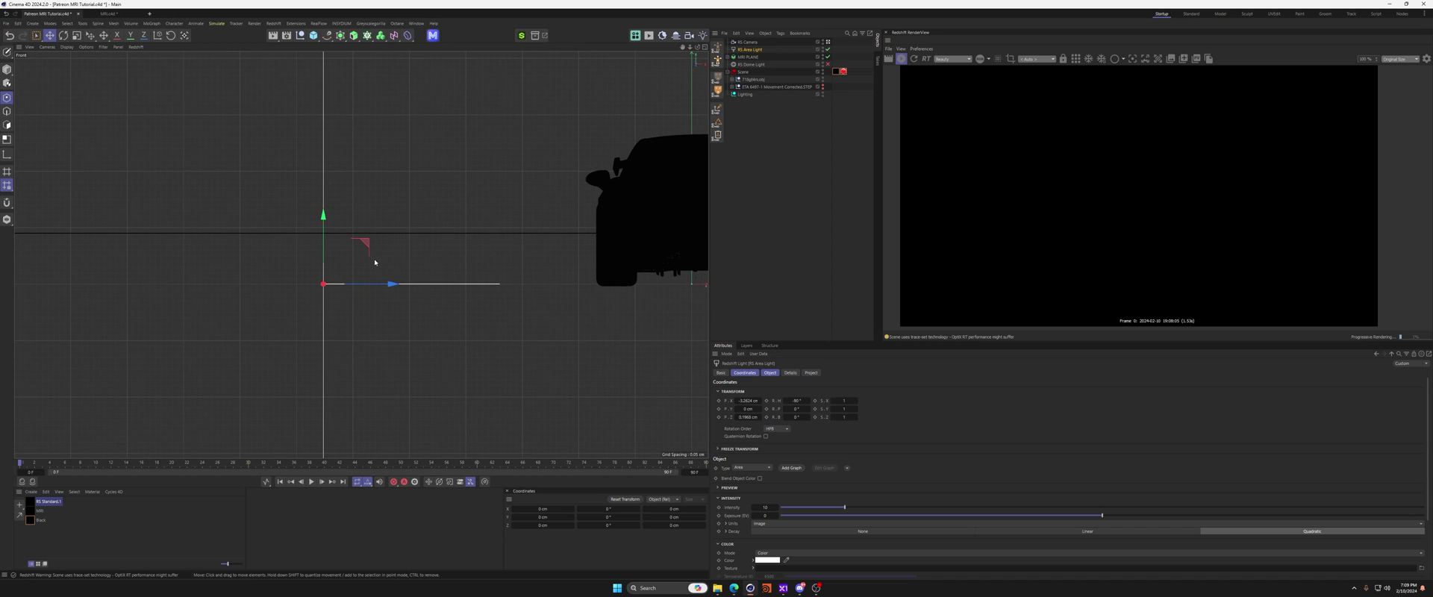
{"action": "left_click_drag", "start_coordinate": [323, 236], "coordinate": [324, 188]}
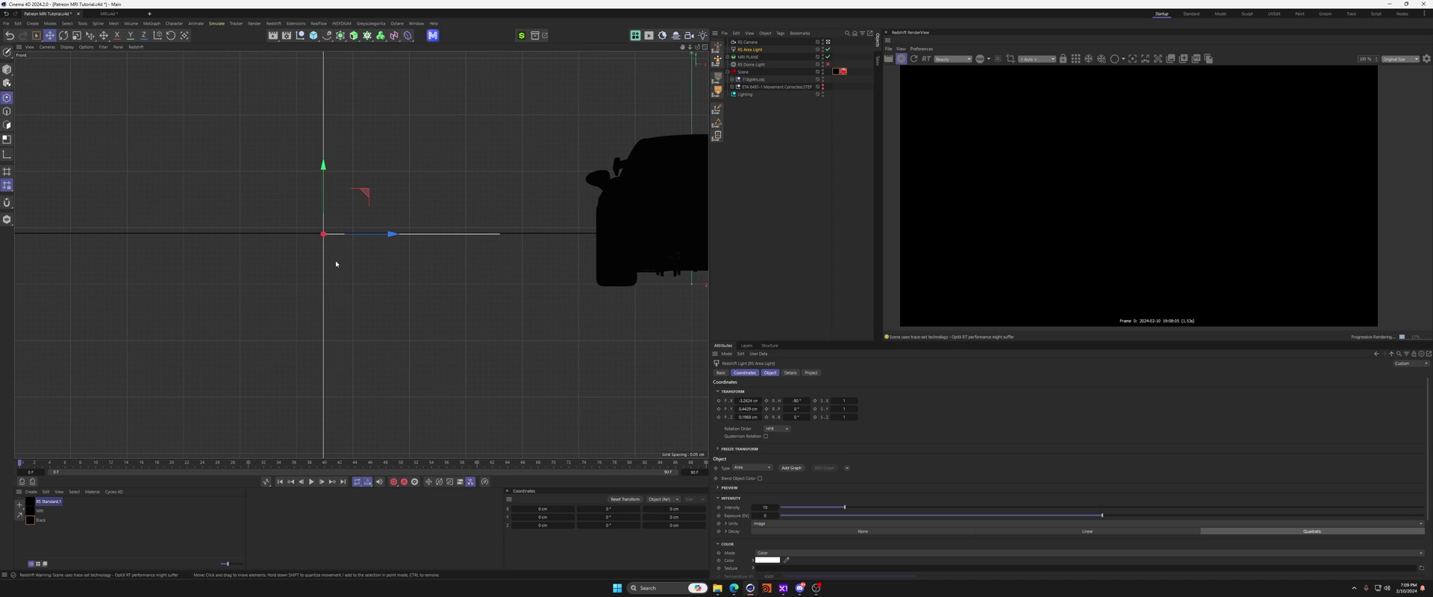
{"action": "right_click_drag", "start_coordinate": [320, 248], "coordinate": [381, 168], "text": "alt"}
{"action": "middle_click_drag", "start_coordinate": [381, 168], "coordinate": [346, 324], "text": "alt"}
{"action": "right_click_drag", "start_coordinate": [297, 224], "coordinate": [403, 225], "text": "alt"}
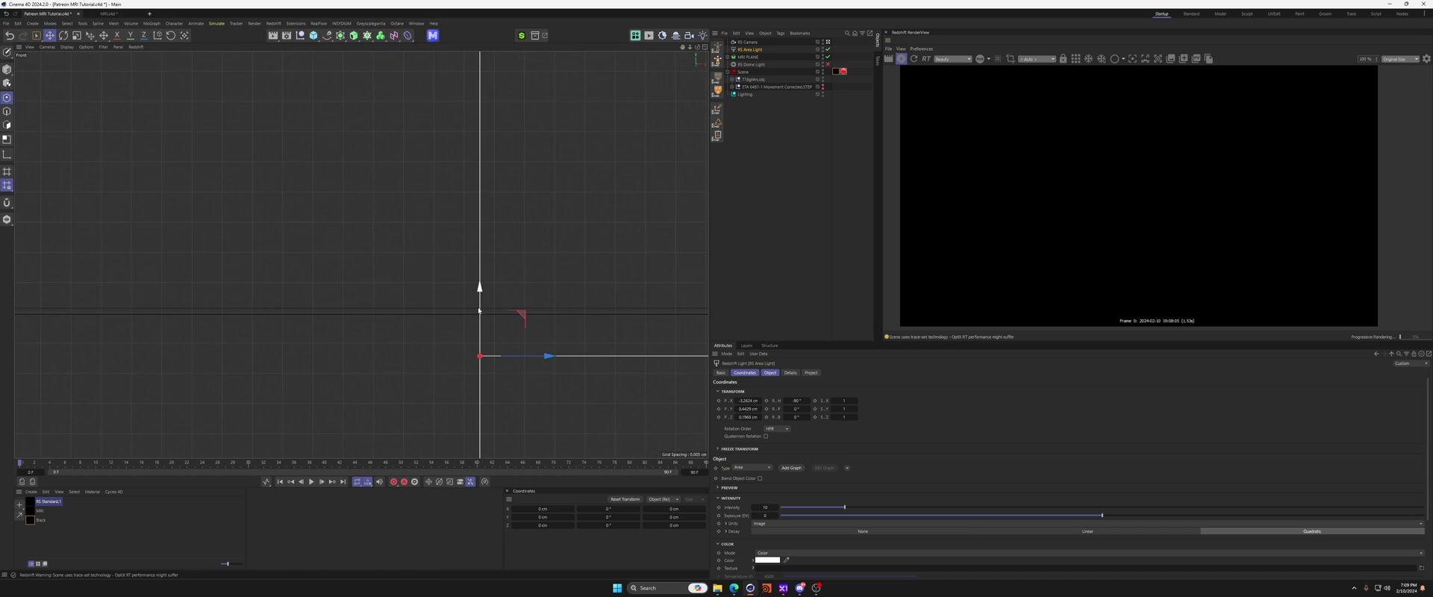
{"action": "left_click_drag", "start_coordinate": [479, 310], "coordinate": [474, 262]}
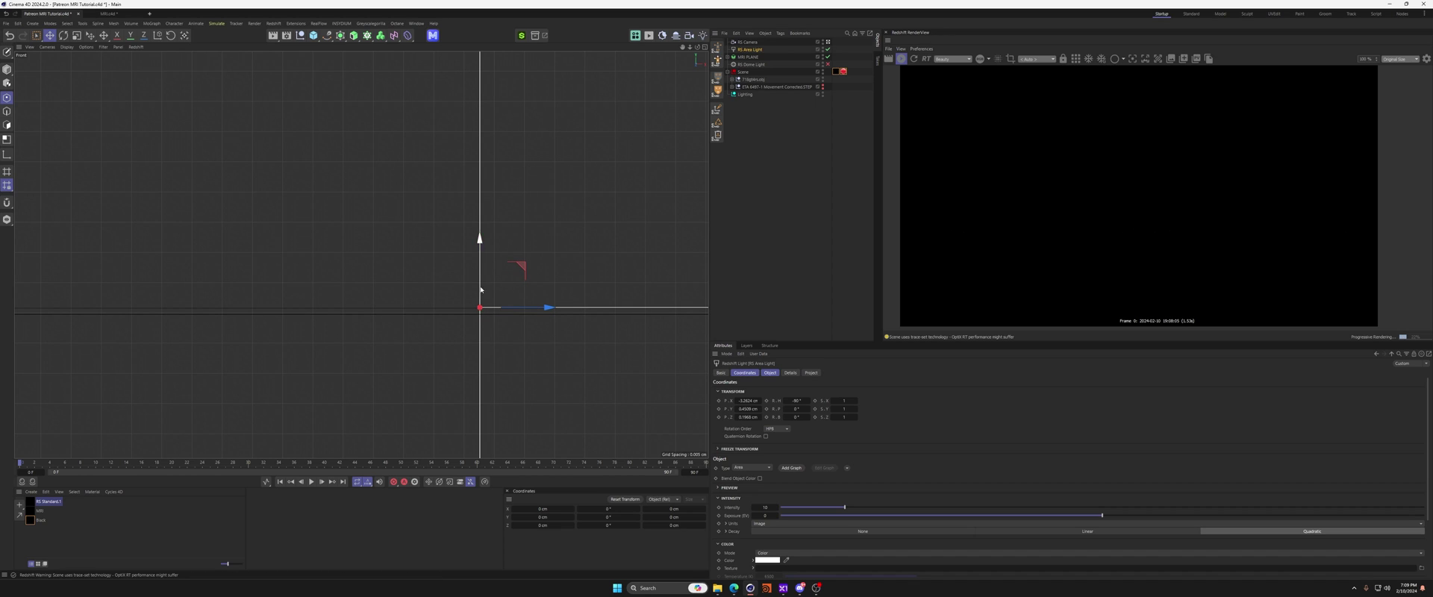
{"action": "key", "text": "F1"}
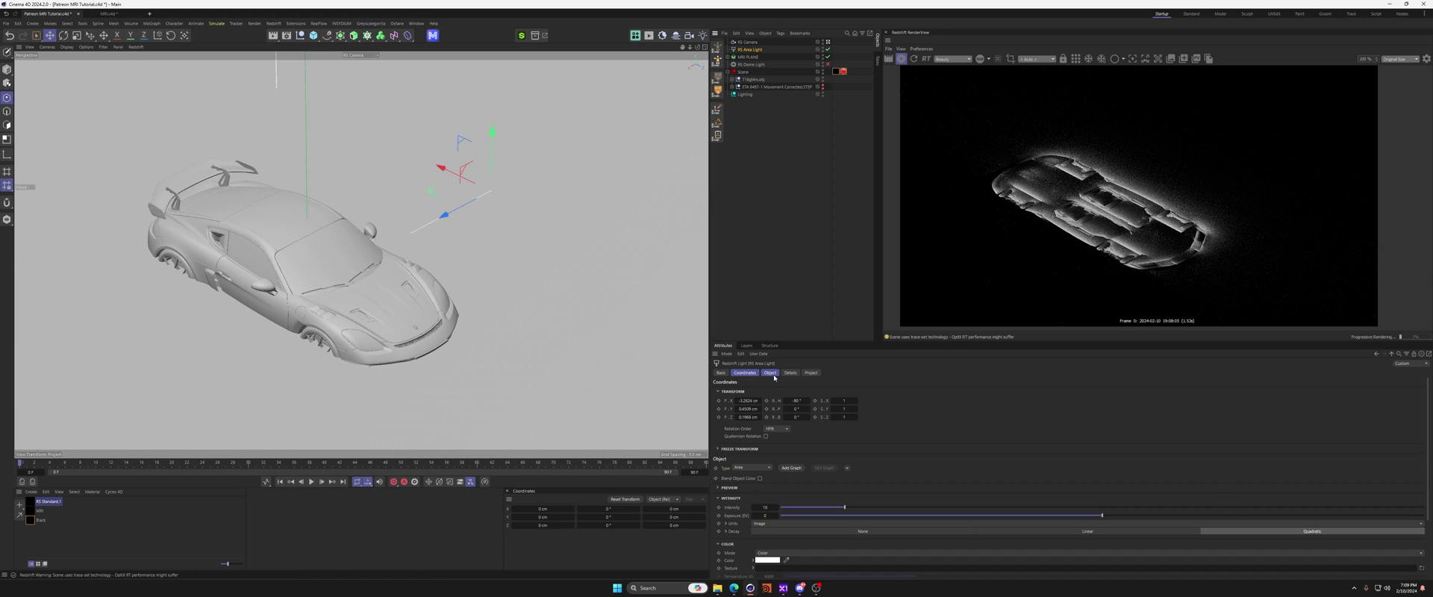
Set the RS Area Light's Size Y to 0.1 cm.
{"action": "scroll", "coordinate": [744, 543], "scroll_direction": "down", "scroll_amount": 3}
{"action": "left_click_drag", "start_coordinate": [774, 536], "coordinate": [780, 535]}
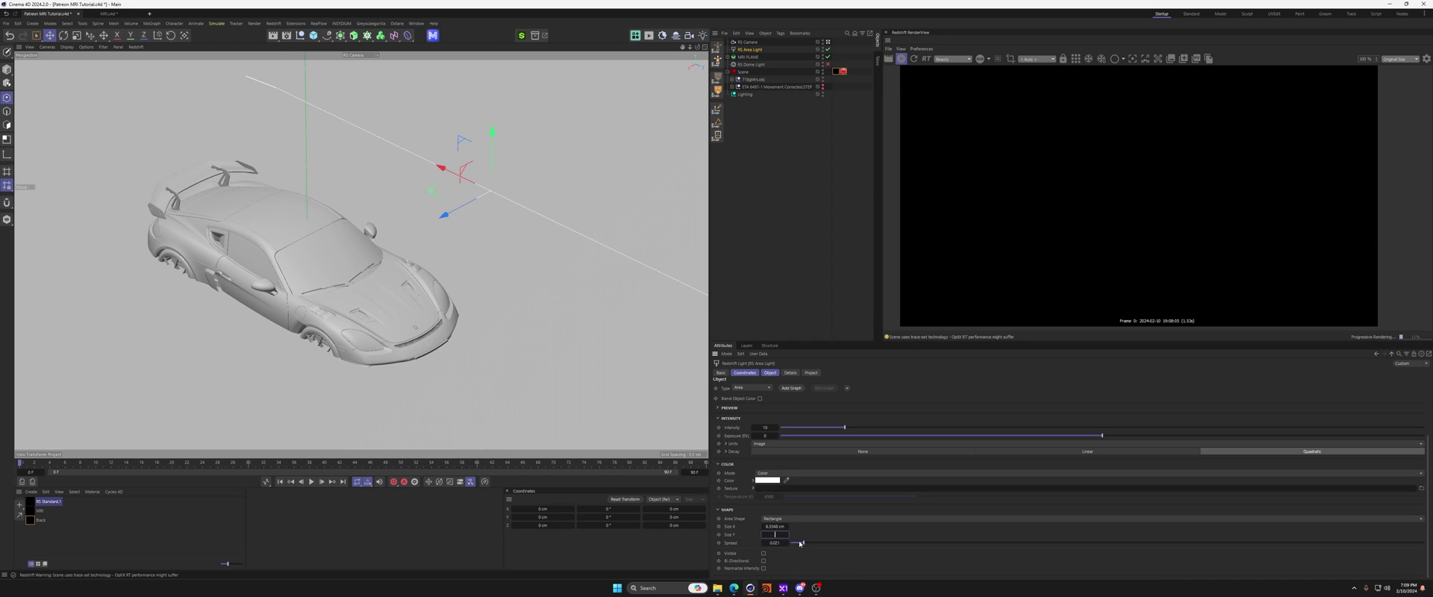
{"action": "type", "text": "0.1"}
{"action": "key", "text": "Return"}
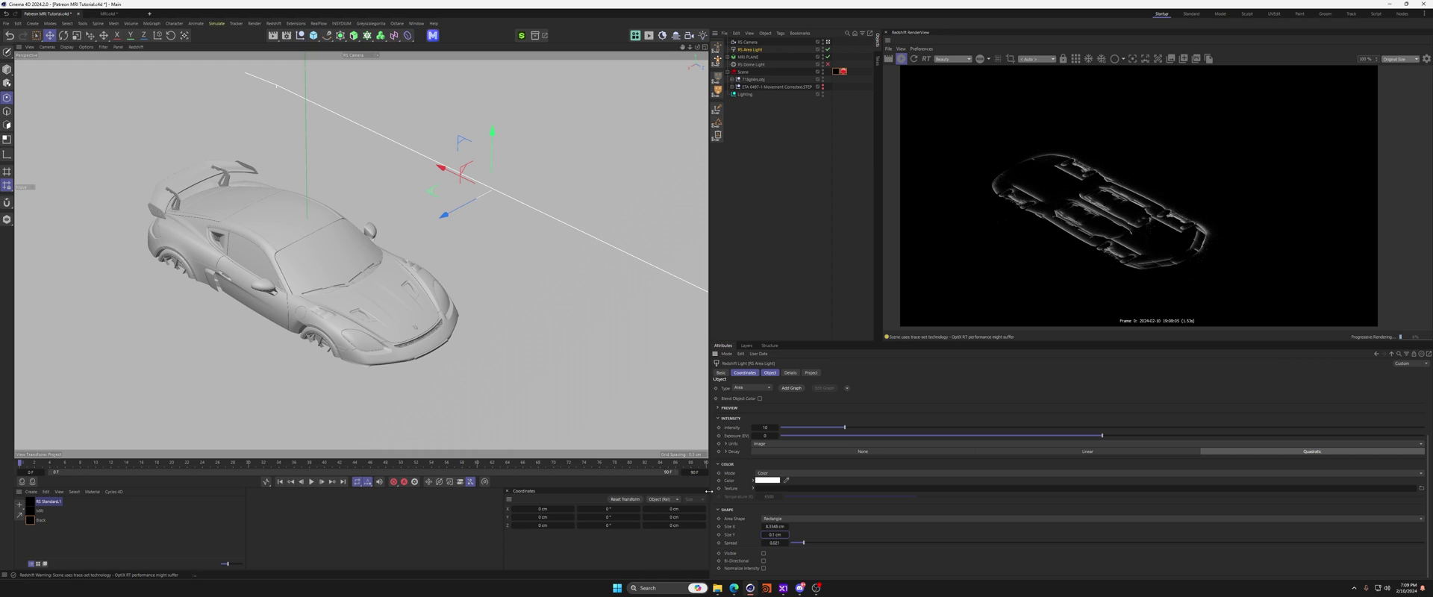
Turn on bucket rendering in the Redshift RenderView.
{"action": "middle_click_drag", "start_coordinate": [1075, 242], "coordinate": [1073, 246], "text": "alt"}
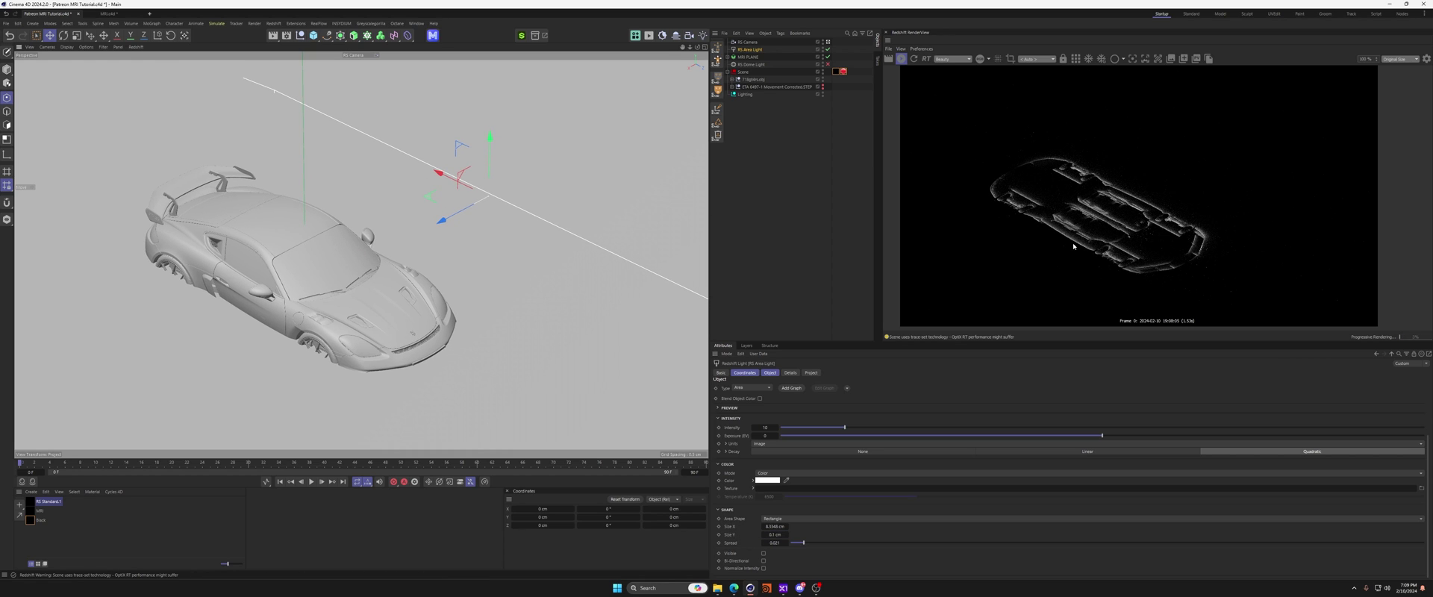
{"action": "middle_click_drag", "start_coordinate": [1157, 217], "coordinate": [1169, 198], "text": "alt"}
{"action": "left_click", "coordinate": [1076, 59]}
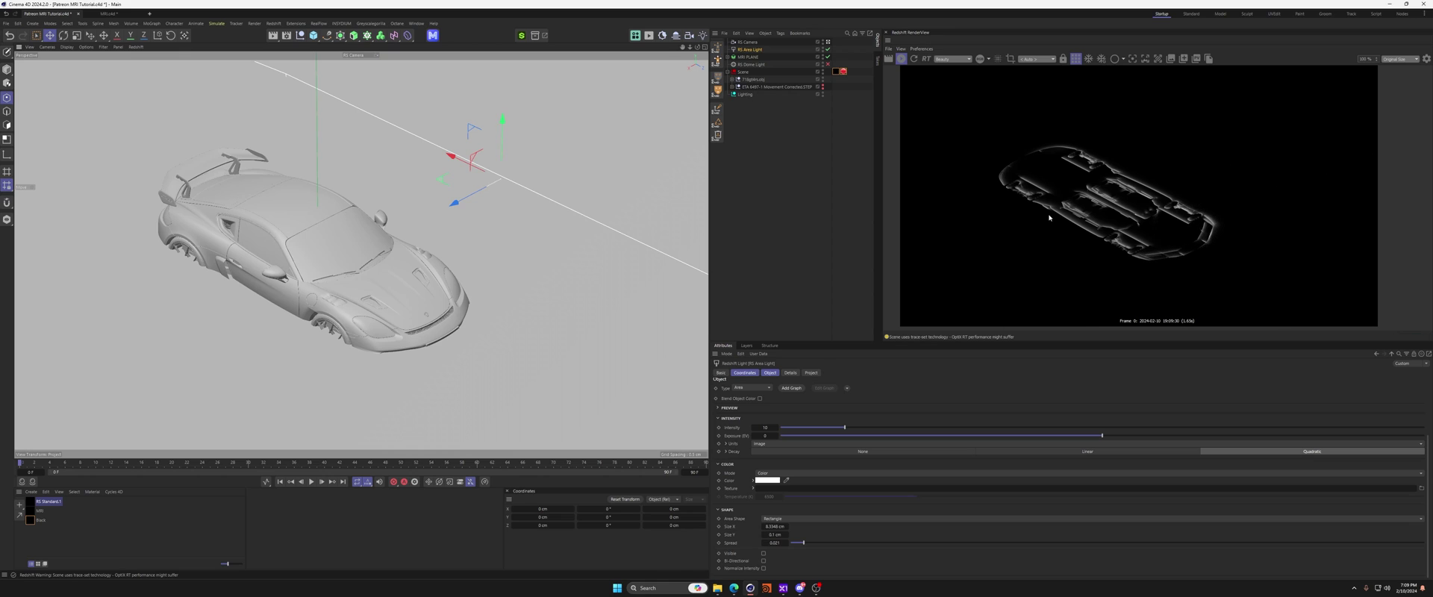
Duplicate the area light, turned to face the opposite way, and move the copy to the other side of the car.
{"action": "key", "text": "r"}
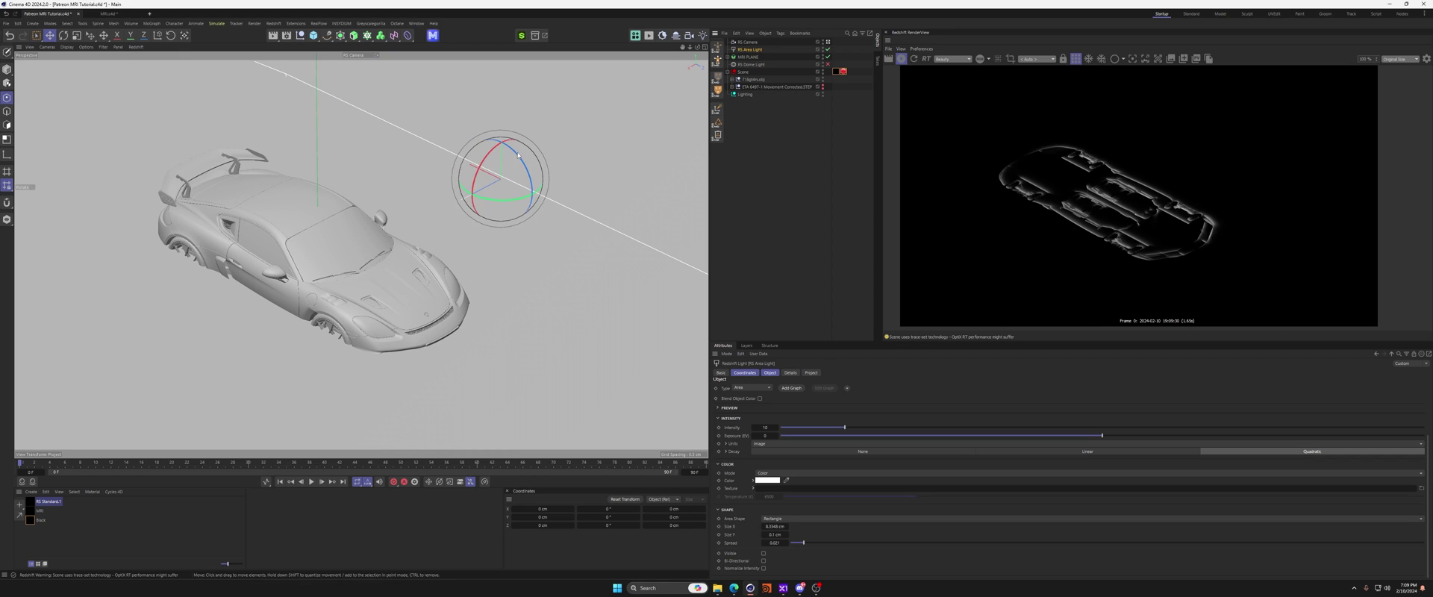
{"action": "left_click_drag", "start_coordinate": [479, 207], "coordinate": [550, 123], "text": "ctrl"}
{"action": "key", "text": "e"}
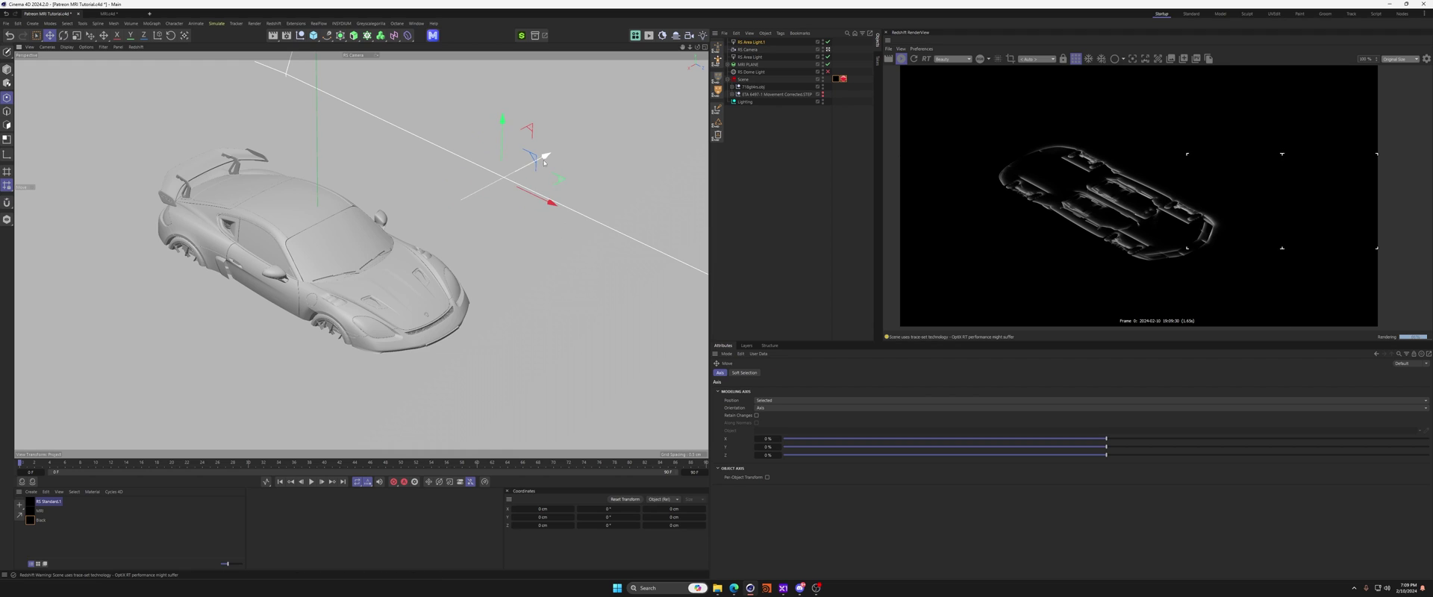
{"action": "left_click_drag", "start_coordinate": [539, 170], "coordinate": [110, 382]}
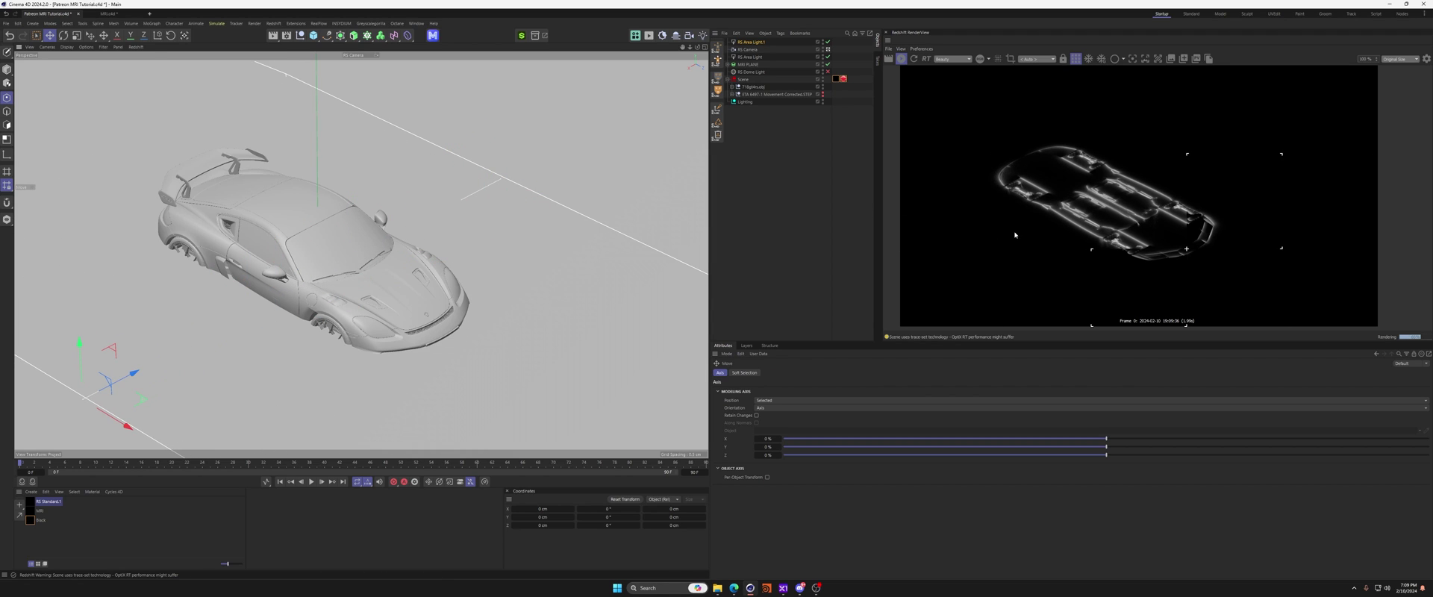
Change the duplicated area light's color to a light orange.
{"action": "left_click_drag", "start_coordinate": [629, 240], "coordinate": [366, 342], "text": "alt"}
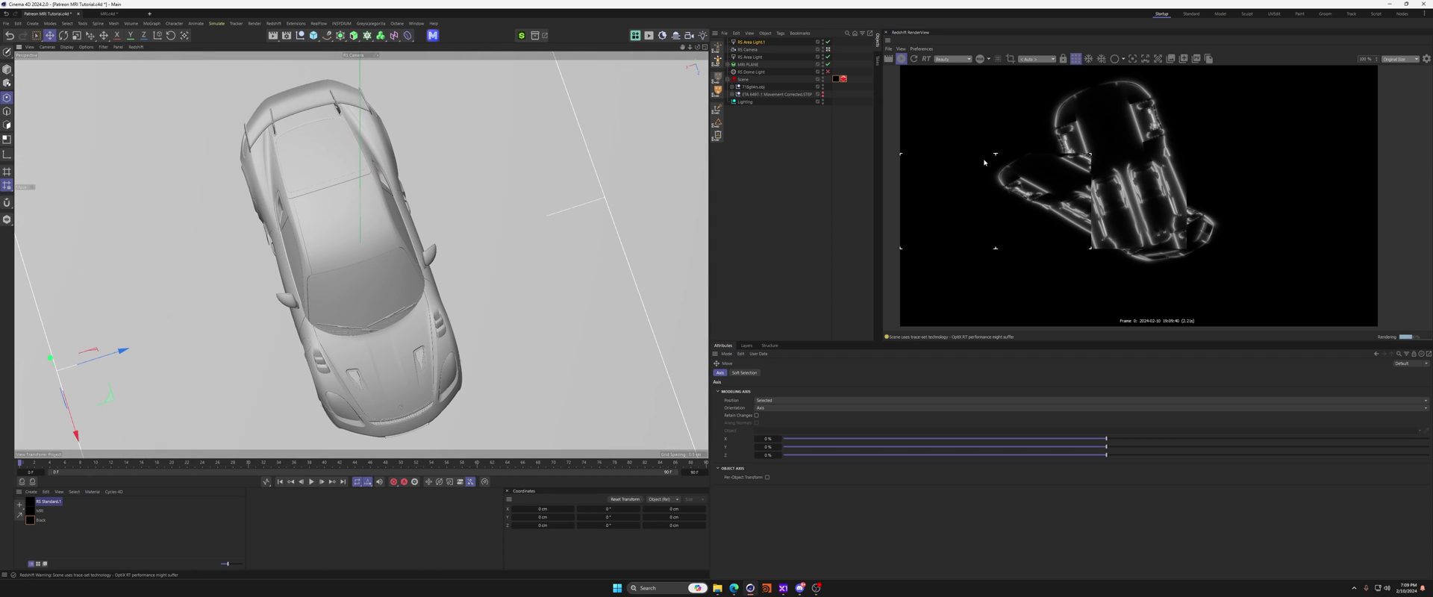
{"action": "left_click", "coordinate": [754, 42]}
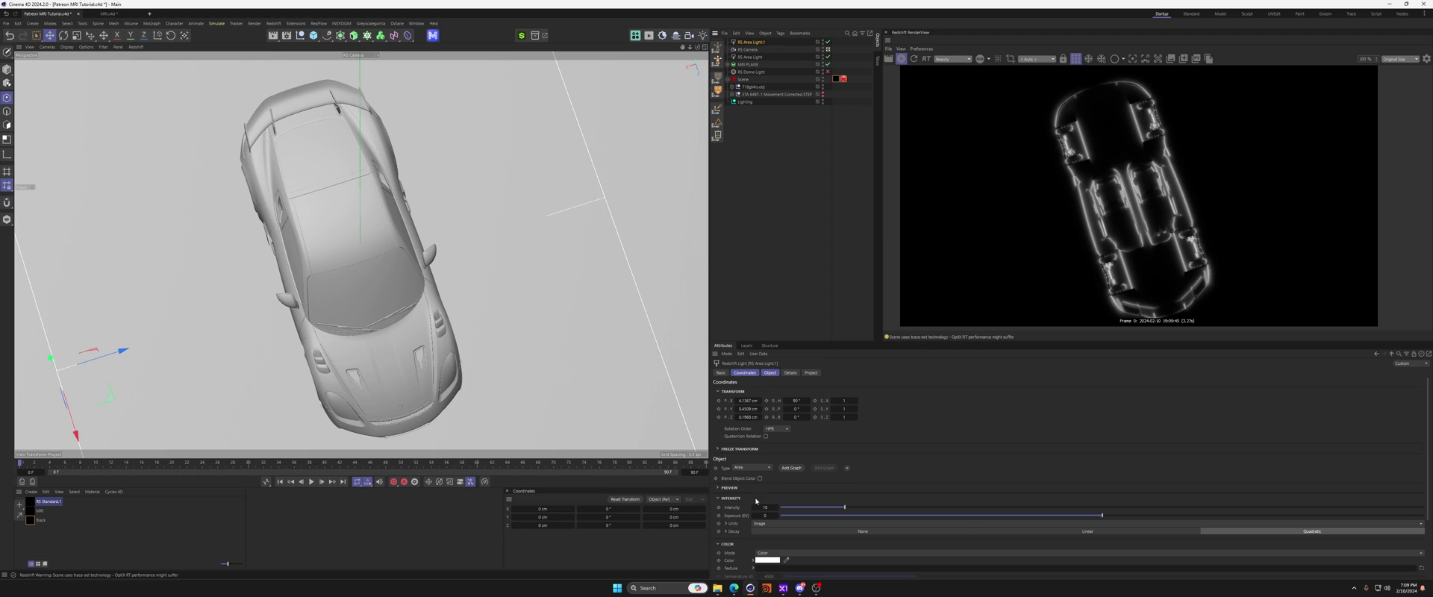
{"action": "left_click", "coordinate": [767, 560]}
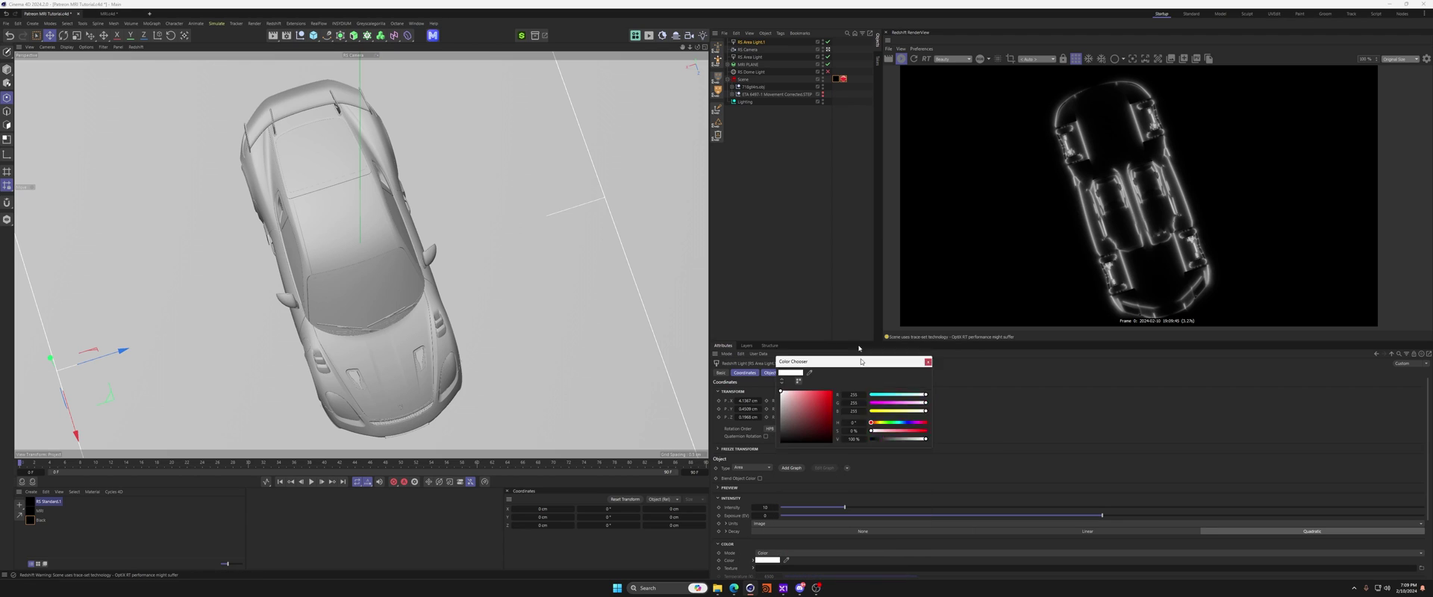
{"action": "left_click_drag", "start_coordinate": [846, 335], "coordinate": [878, 345]}
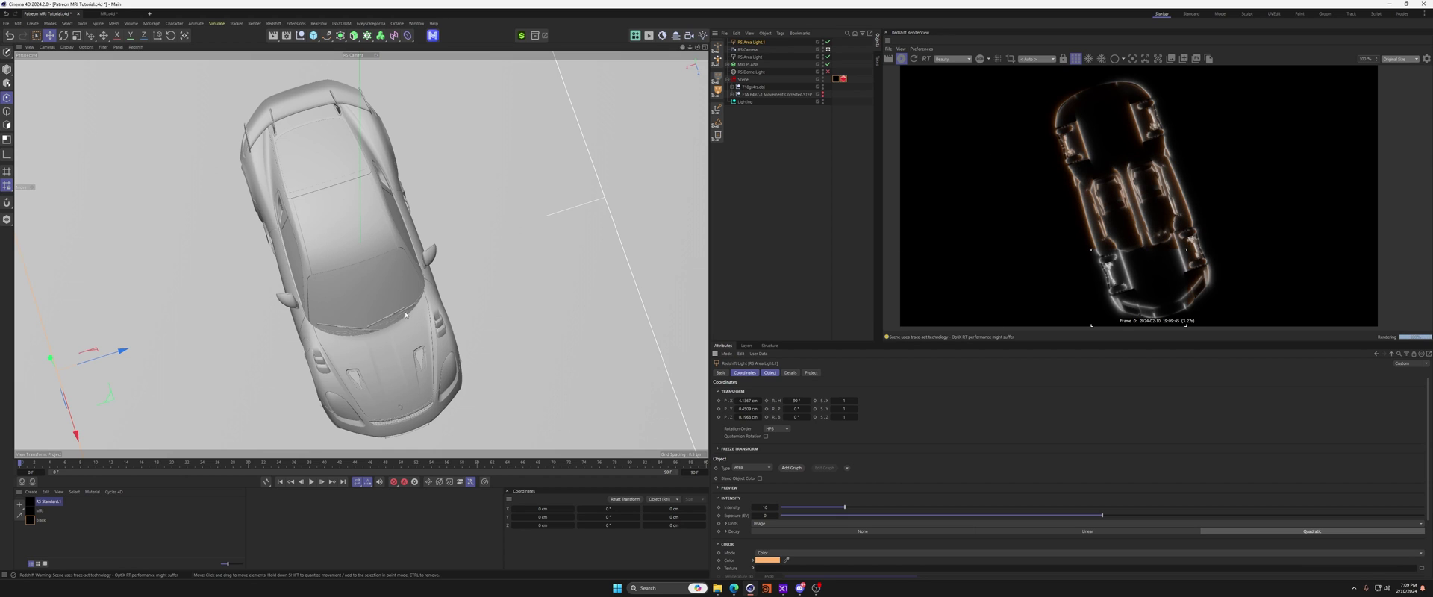
Examine the coloured slice from a lower angle and look through the parts in the car model's hierarchy.
{"action": "left_click_drag", "start_coordinate": [339, 384], "coordinate": [364, 328], "text": "alt"}
{"action": "middle_click_drag", "start_coordinate": [364, 329], "coordinate": [374, 277], "text": "alt"}
{"action": "scroll", "coordinate": [374, 277], "scroll_direction": "up", "scroll_amount": 1}
{"action": "middle_click_drag", "start_coordinate": [406, 239], "coordinate": [409, 269], "text": "alt"}
{"action": "scroll", "coordinate": [409, 269], "scroll_direction": "up", "scroll_amount": 1}
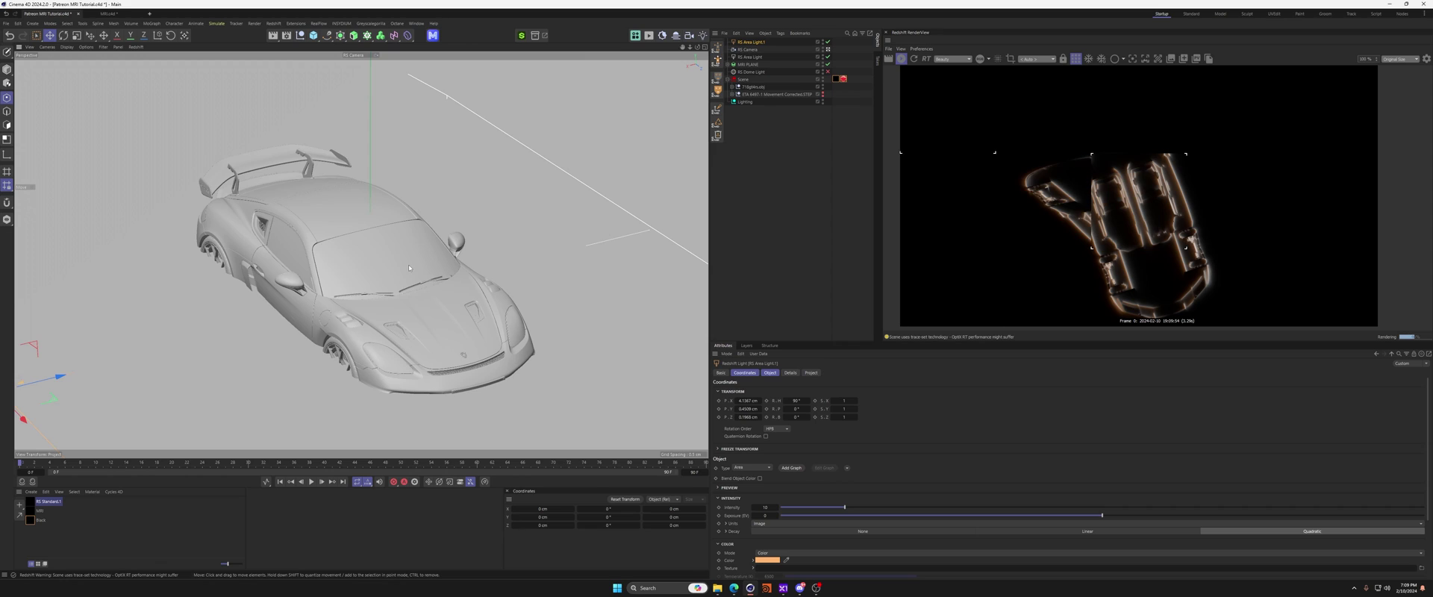
{"action": "left_click", "coordinate": [740, 87]}
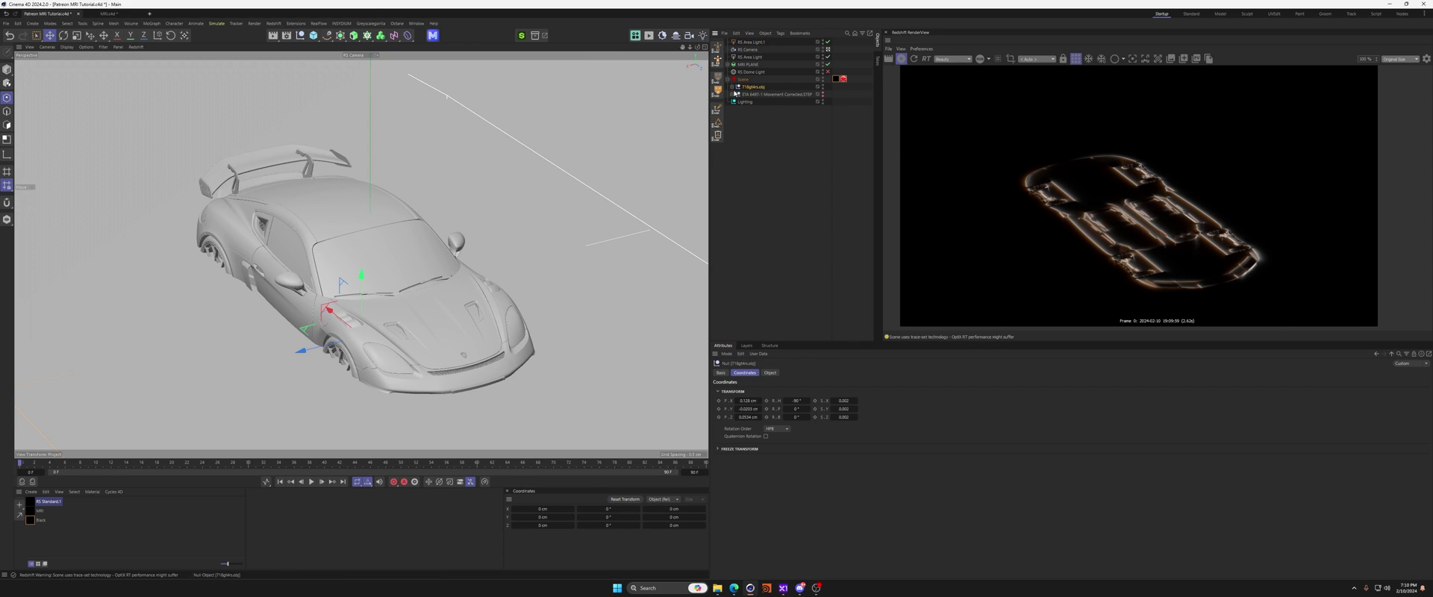
{"action": "left_click", "coordinate": [733, 88]}
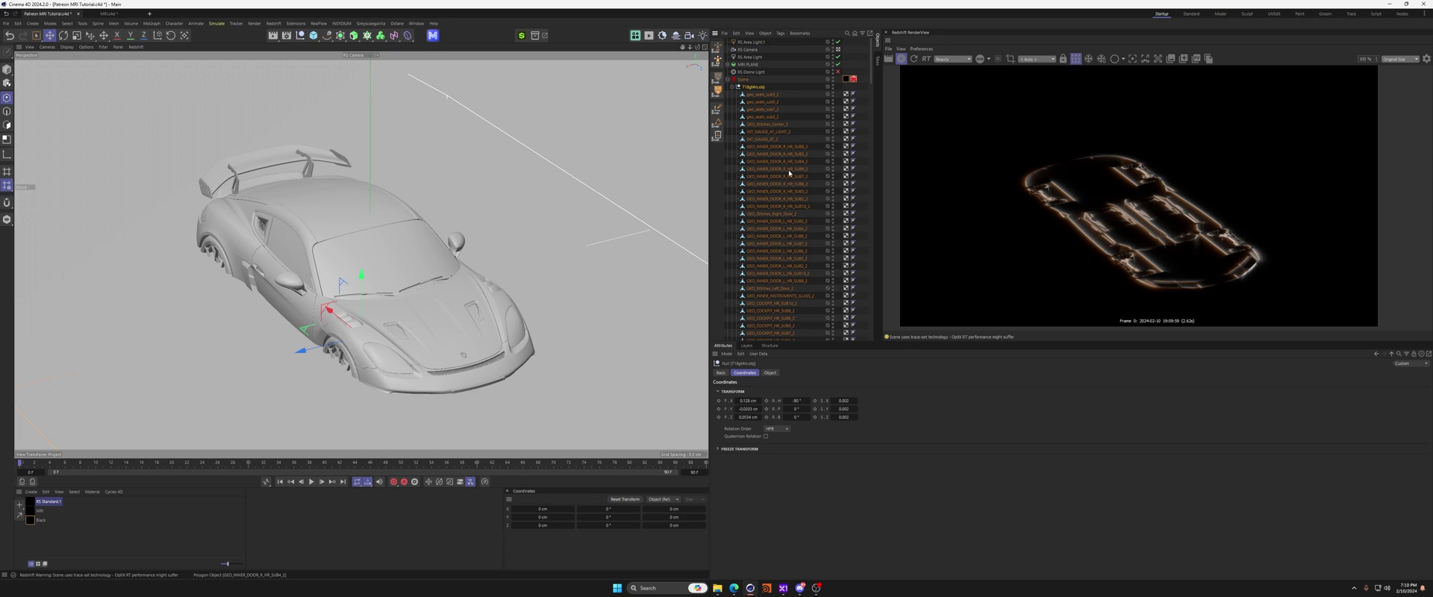
{"action": "scroll", "coordinate": [789, 179], "scroll_direction": "down", "scroll_amount": 20}
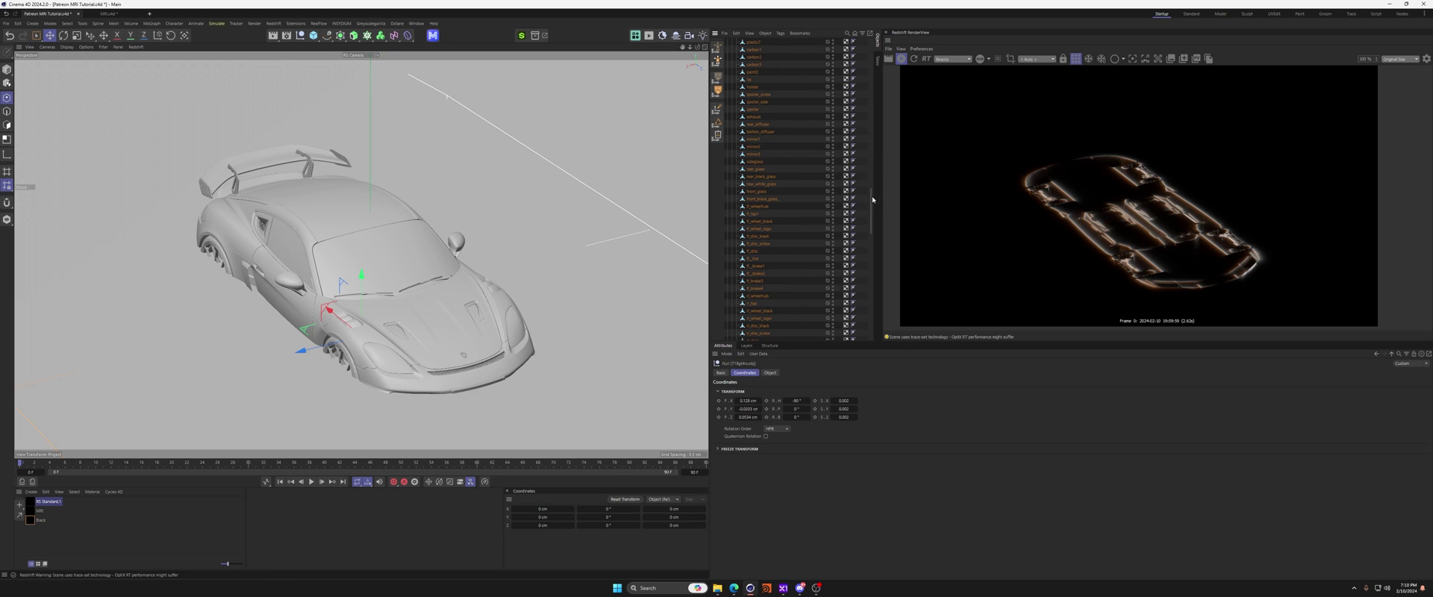
{"action": "left_click_drag", "start_coordinate": [872, 200], "coordinate": [871, 63]}
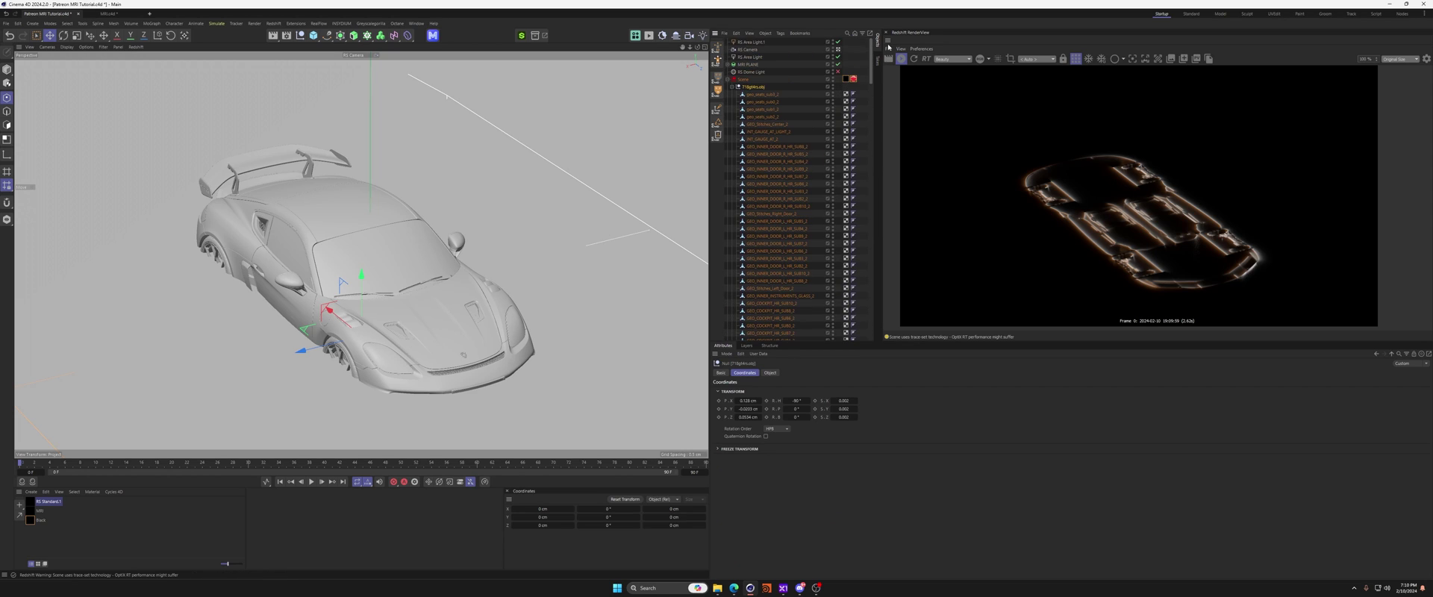
{"action": "left_click", "coordinate": [732, 87]}
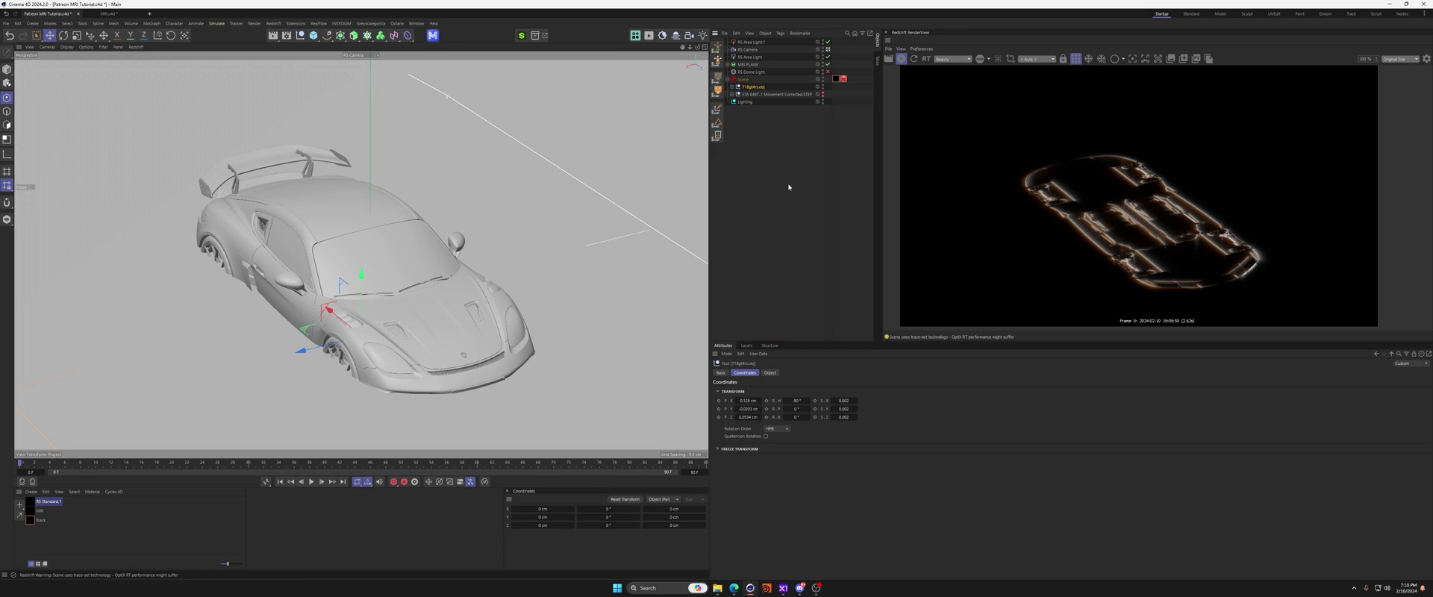
Switch the Redshift RenderView from bucket back to progressive rendering.
{"action": "middle_click_drag", "start_coordinate": [361, 279], "coordinate": [359, 270], "text": "alt"}
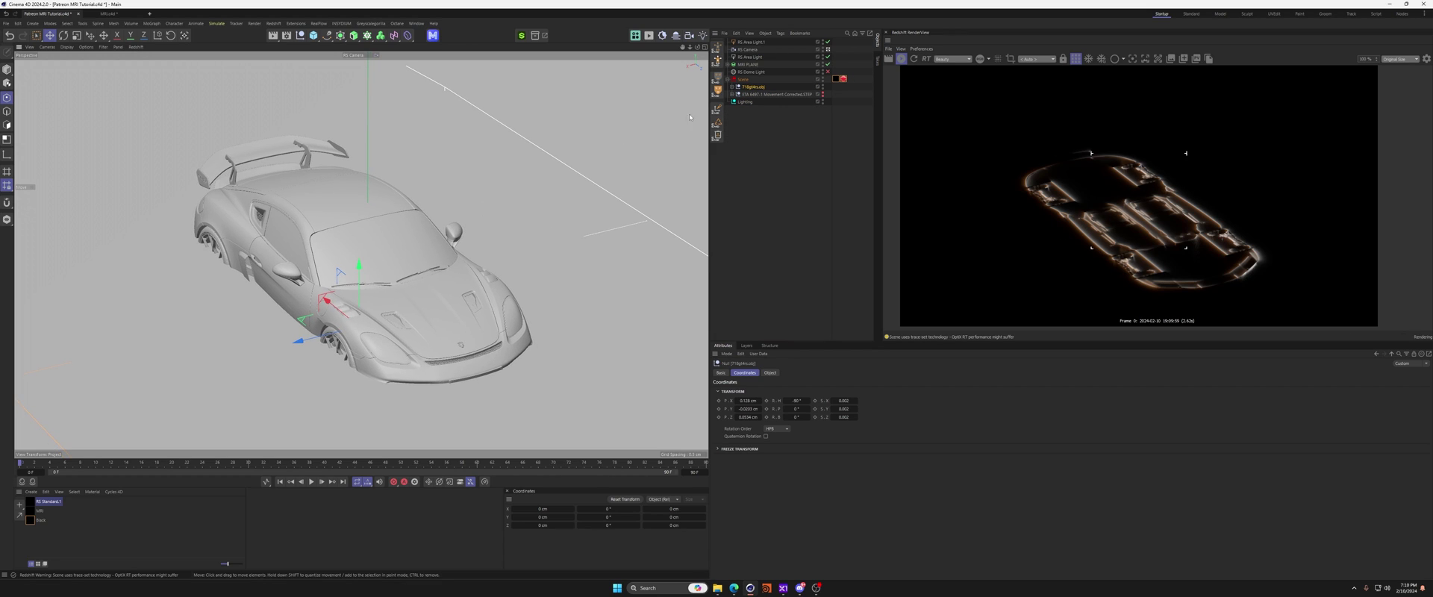
{"action": "left_click", "coordinate": [1076, 61]}
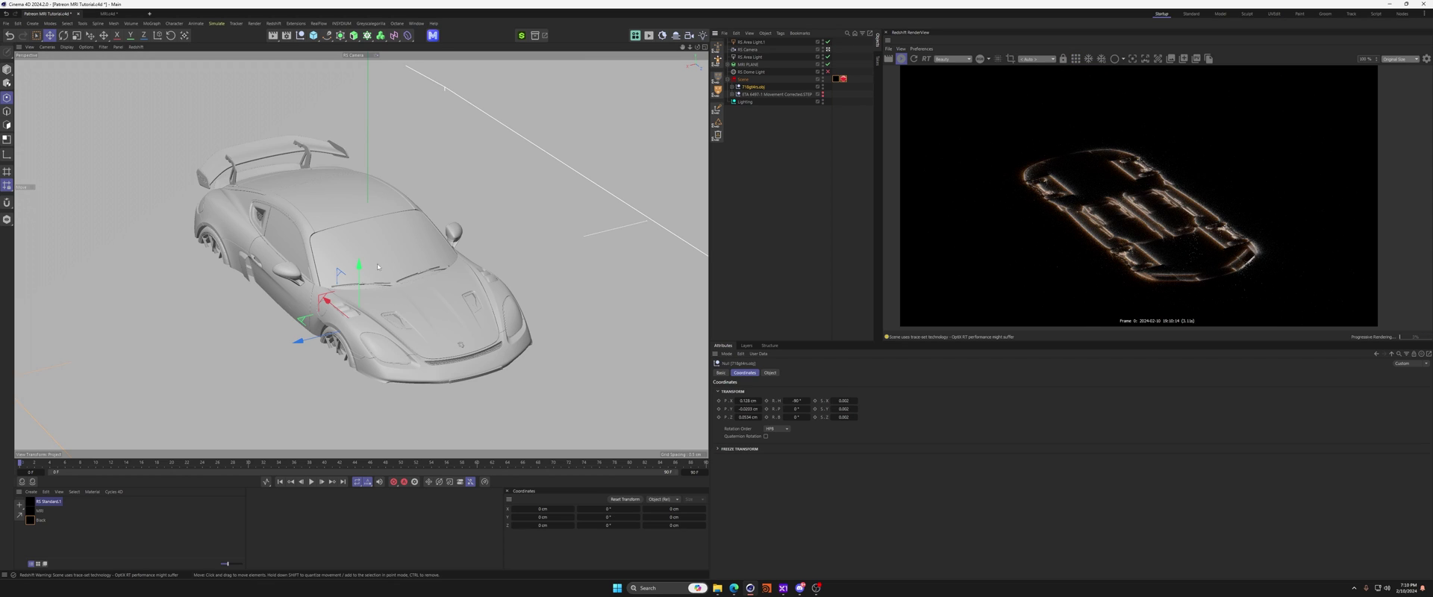
Try raising the car model through the MRI PLANE and undo each move.
{"action": "left_click_drag", "start_coordinate": [360, 270], "coordinate": [358, 252]}
{"action": "key", "text": "ctrl+z"}
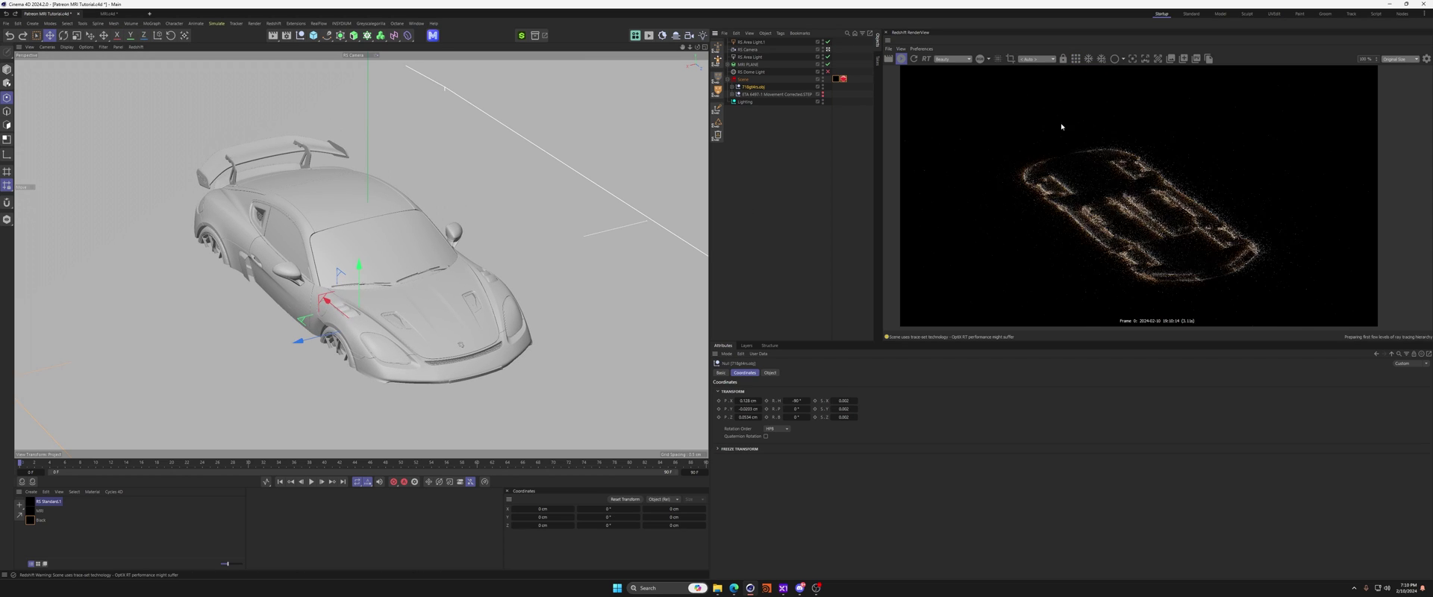
{"action": "left_click", "coordinate": [837, 79]}
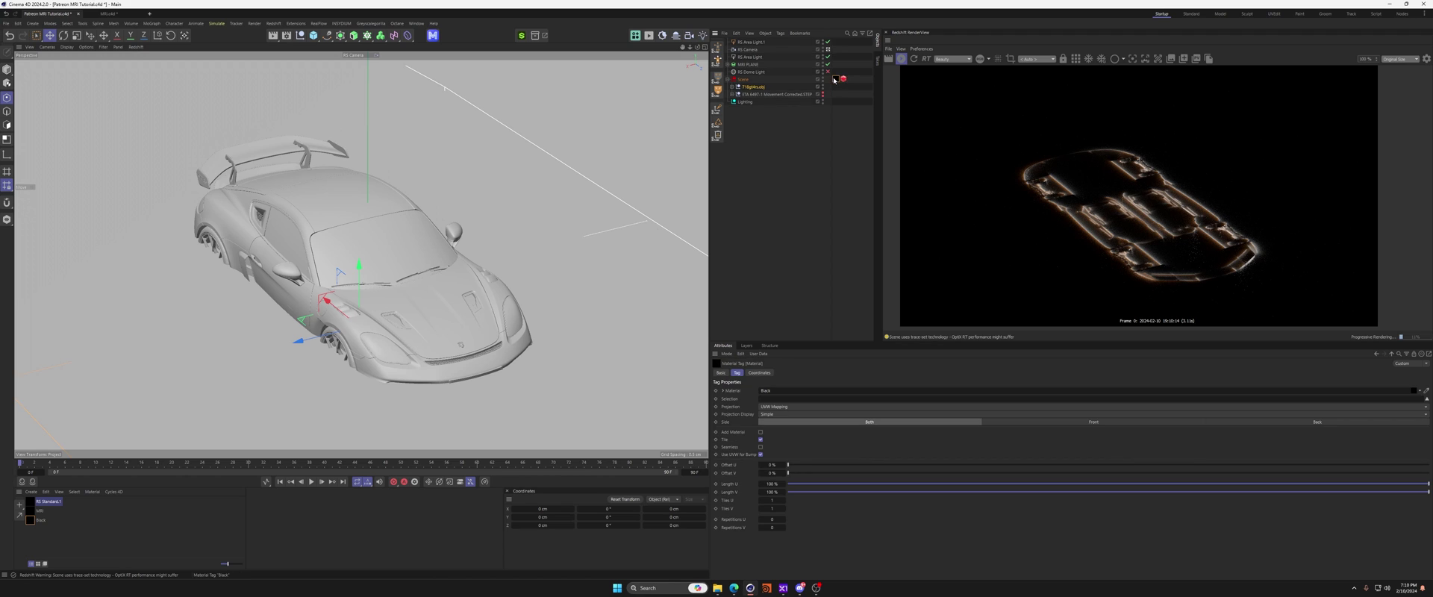
{"action": "mouse_move", "coordinate": [308, 264]}
{"action": "left_mouse_down", "text": "alt"}
{"action": "mouse_move", "coordinate": [343, 277]}
{"action": "mouse_move", "coordinate": [360, 253]}
{"action": "mouse_move", "coordinate": [347, 287]}
{"action": "mouse_move", "coordinate": [329, 256]}
{"action": "left_mouse_up", "text": "alt"}
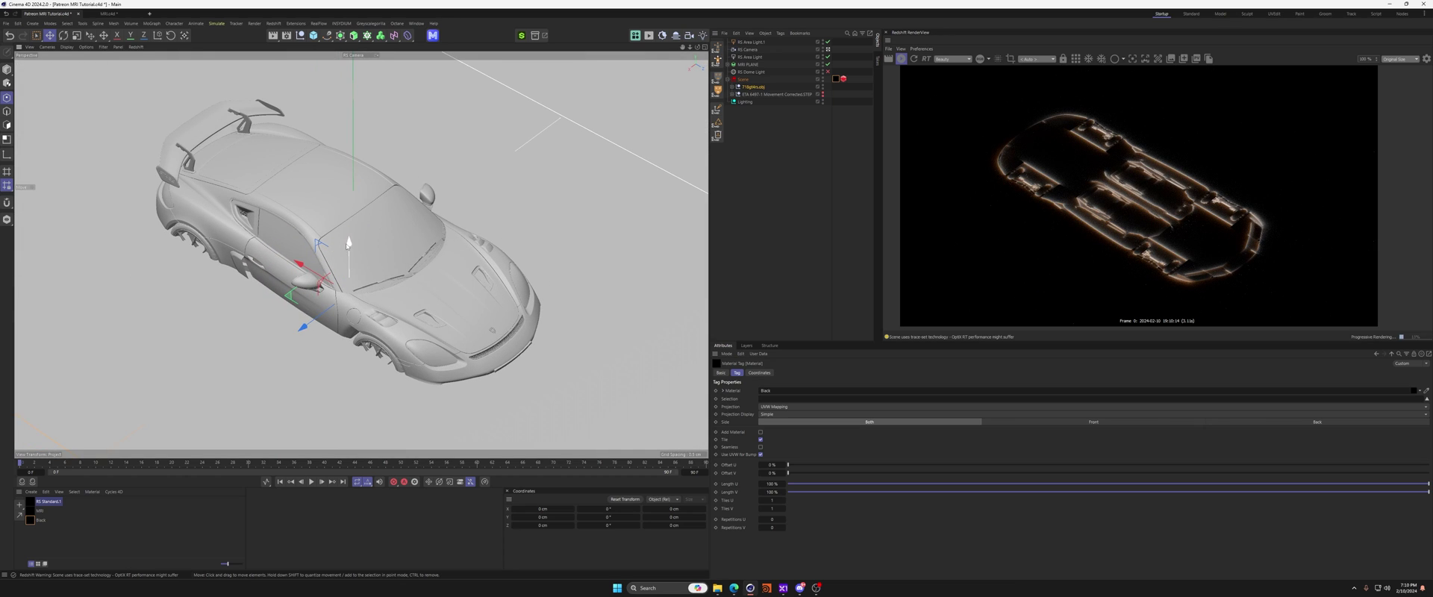
{"action": "left_click_drag", "start_coordinate": [349, 246], "coordinate": [350, 241]}
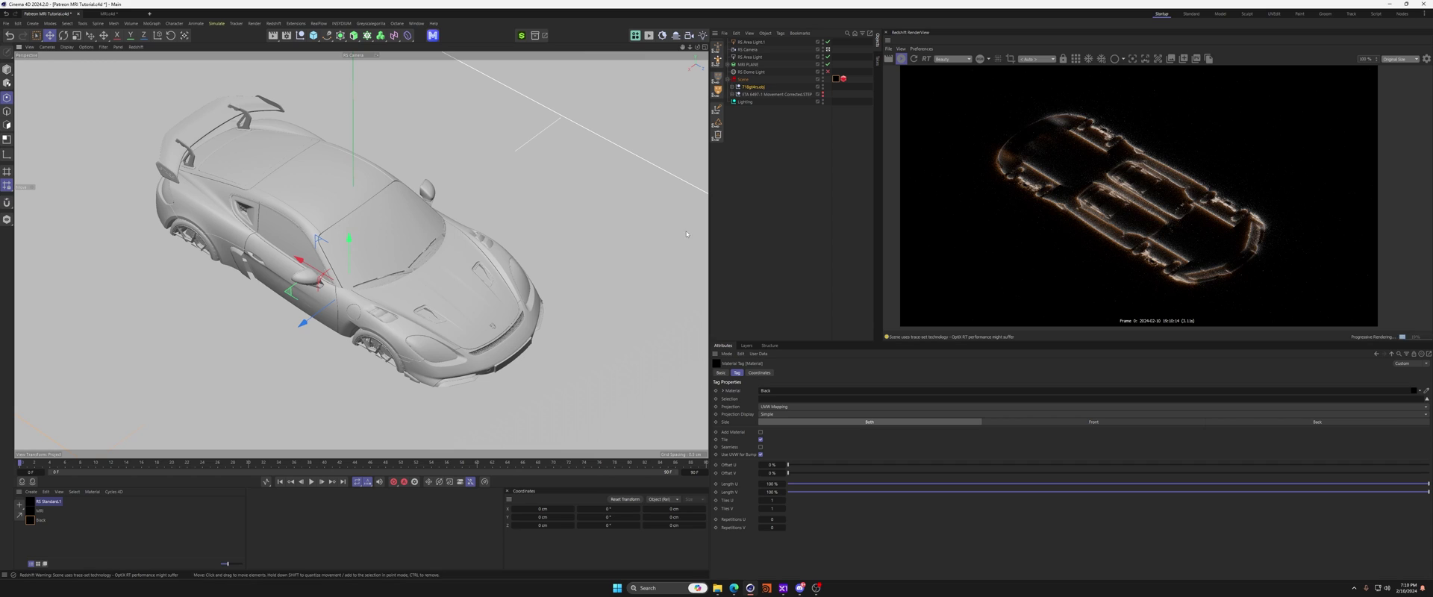
{"action": "key", "text": "ctrl+z"}
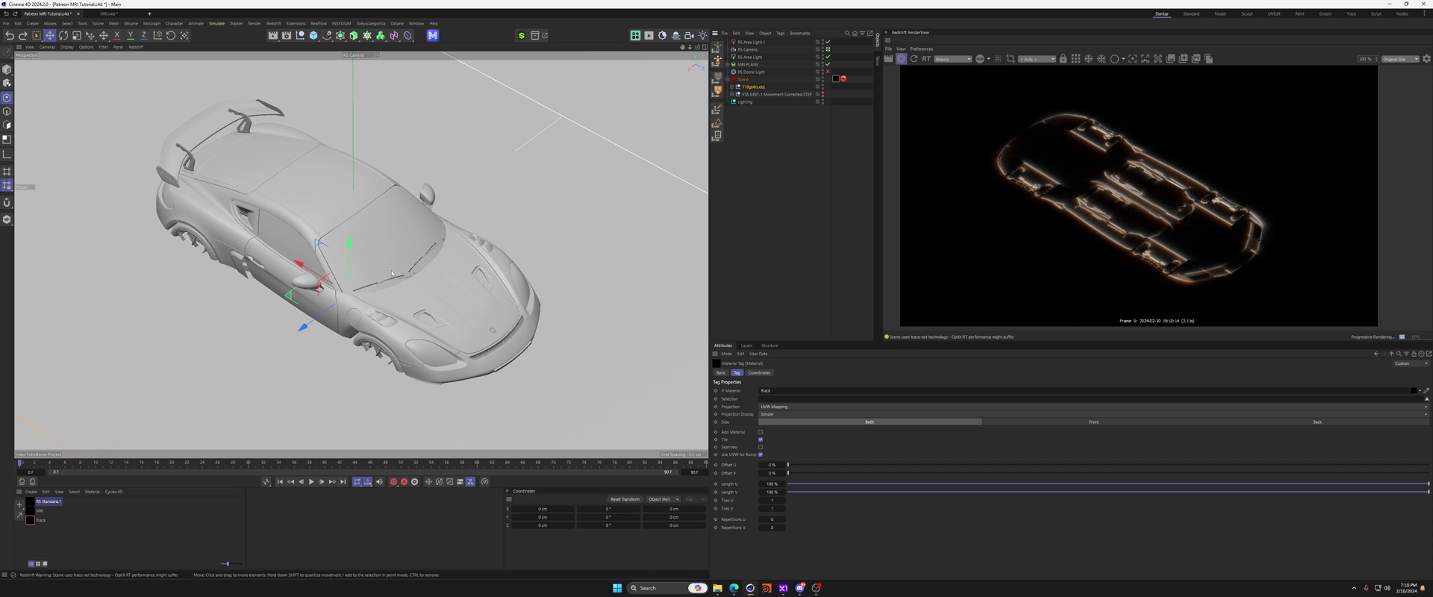
{"action": "left_click_drag", "start_coordinate": [391, 273], "coordinate": [380, 274], "text": "alt"}
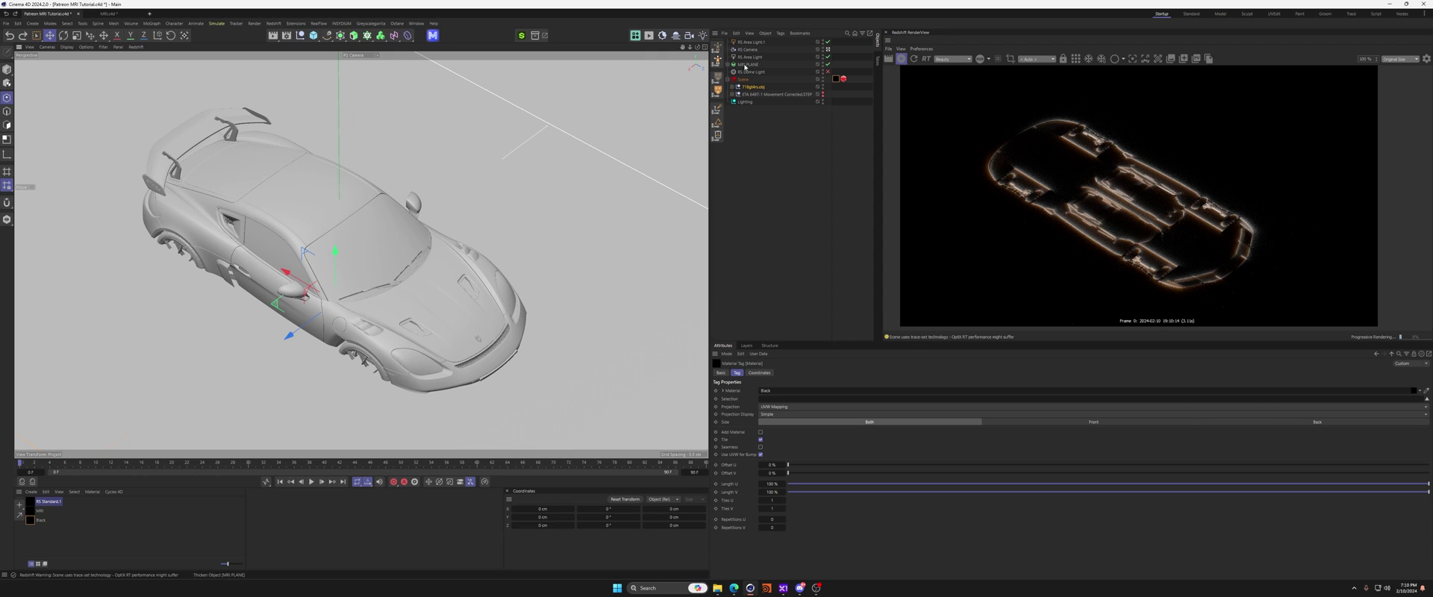